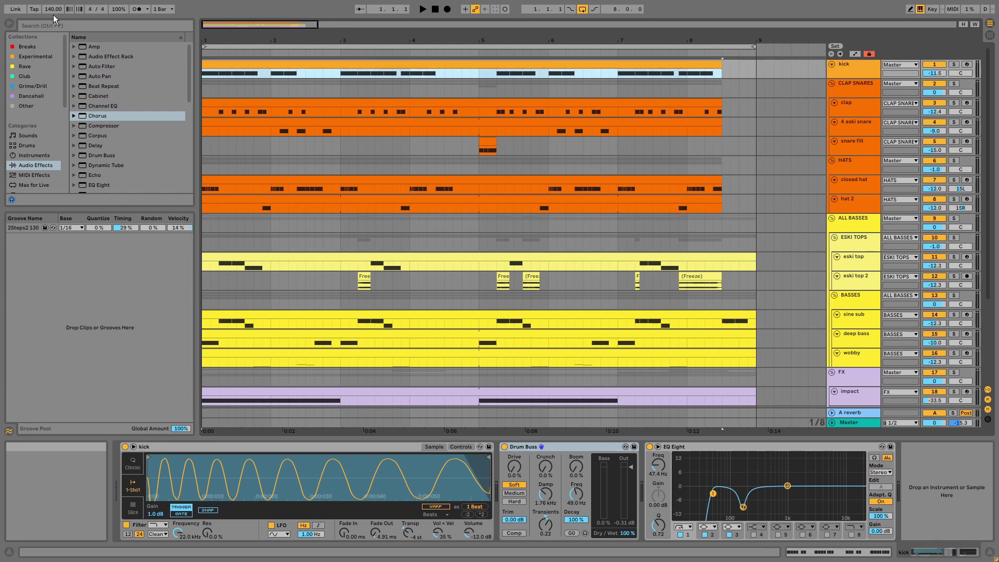
- Solo the kick track and play its clip back from the start to hear the pattern alone
{"action": "left_click", "coordinate": [953, 64]}
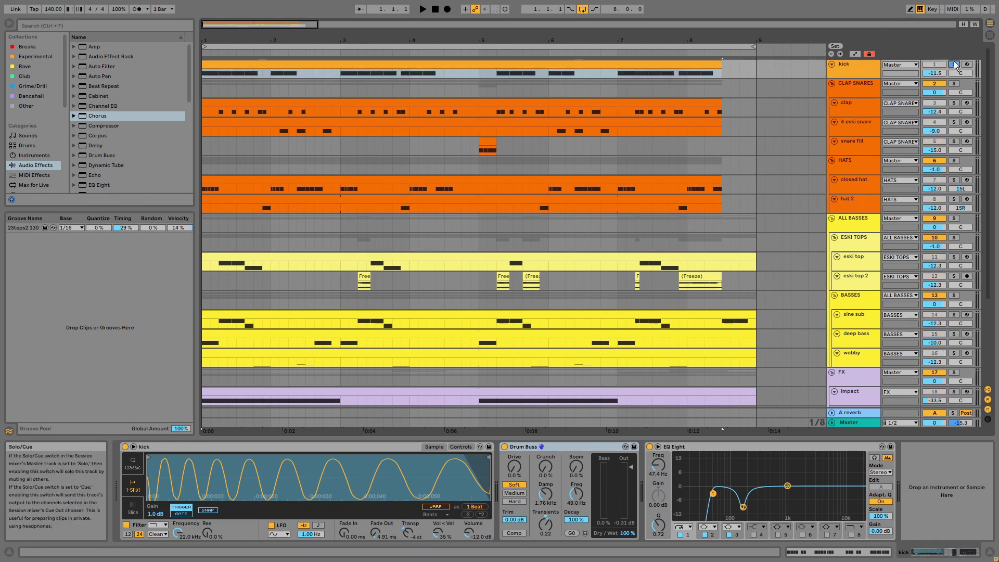
{"action": "left_click", "coordinate": [534, 66]}
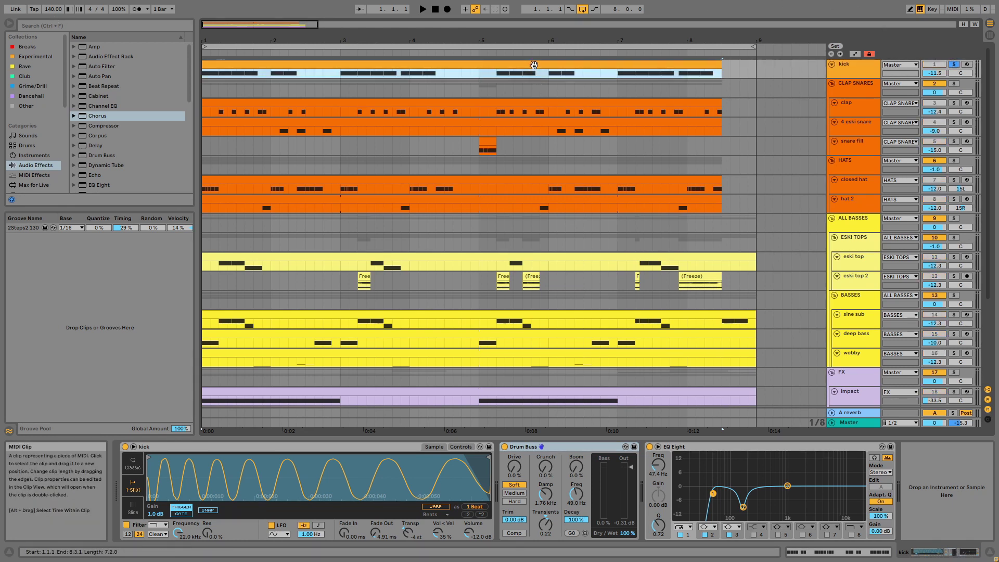
{"action": "key", "text": "space"}
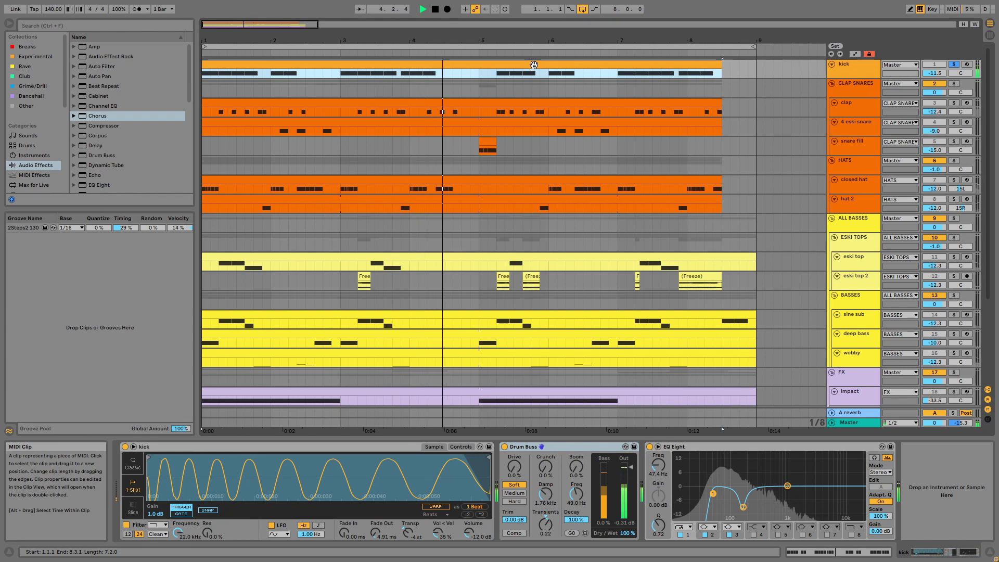
{"action": "key", "text": "space"}
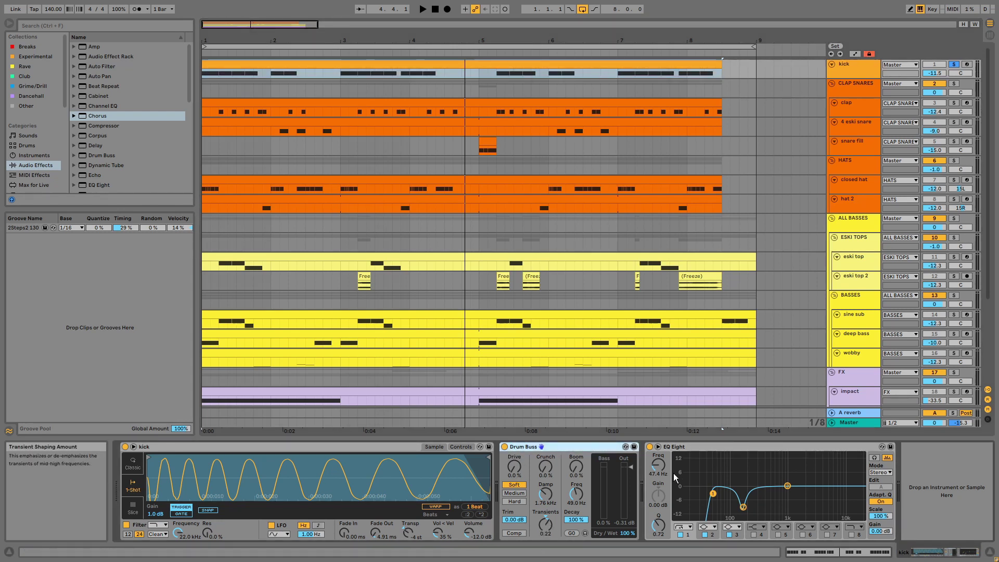
- Compare the kick with and without EQ Eight and Drum Buss during playback, re-enable both, and open the kick clip's notes
{"action": "left_click", "coordinate": [691, 447]}
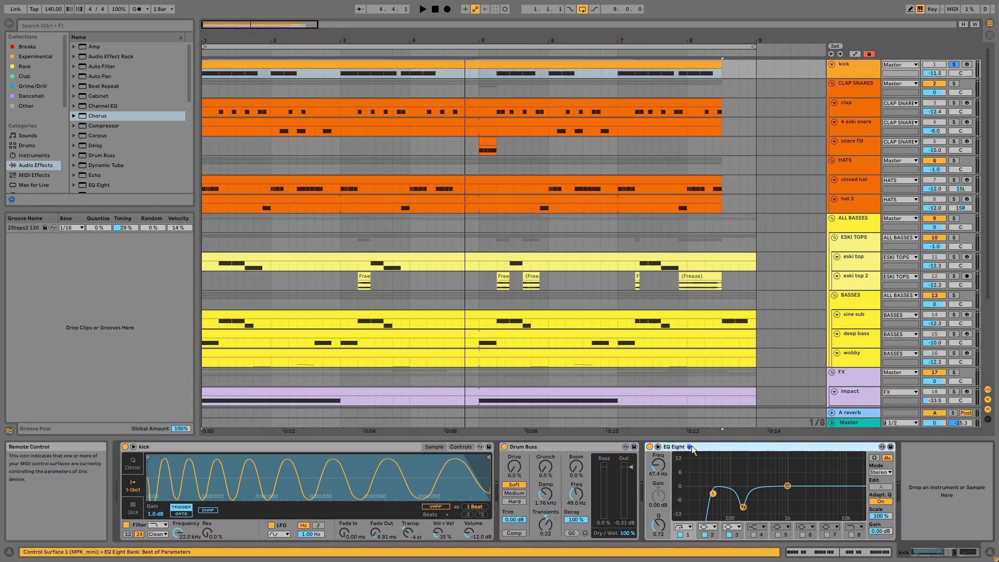
{"action": "key", "text": "space"}
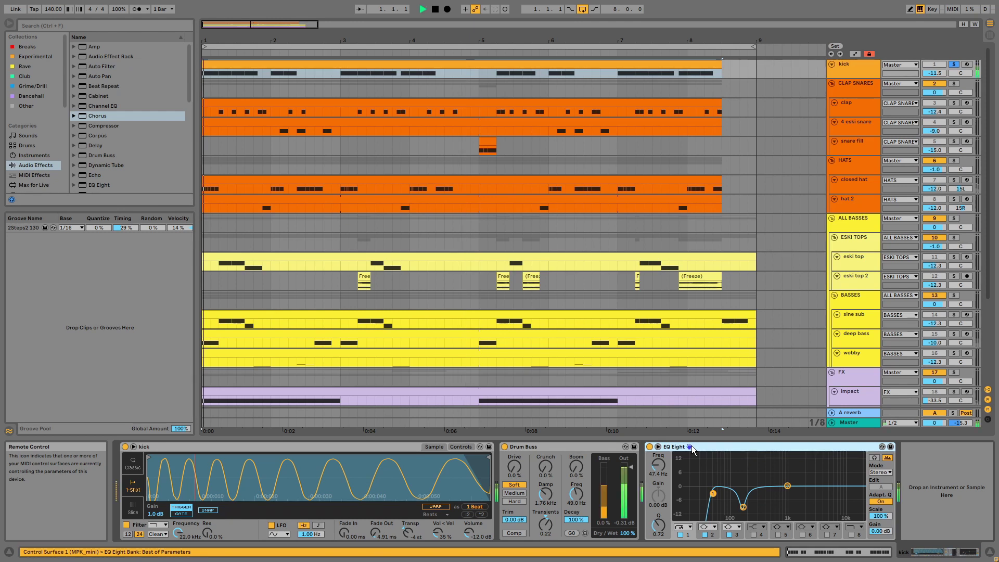
{"action": "left_click", "coordinate": [649, 447]}
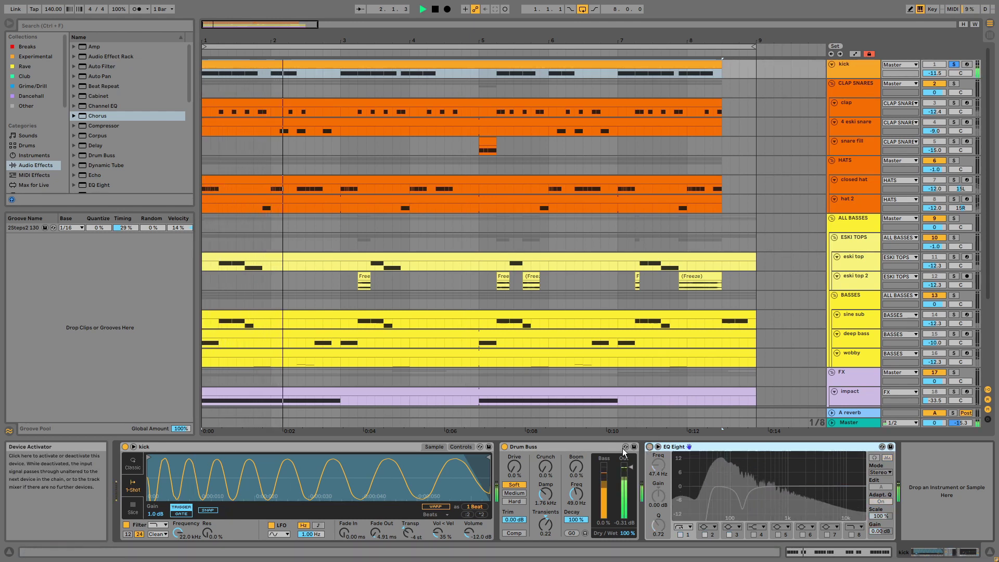
{"action": "left_click", "coordinate": [504, 447]}
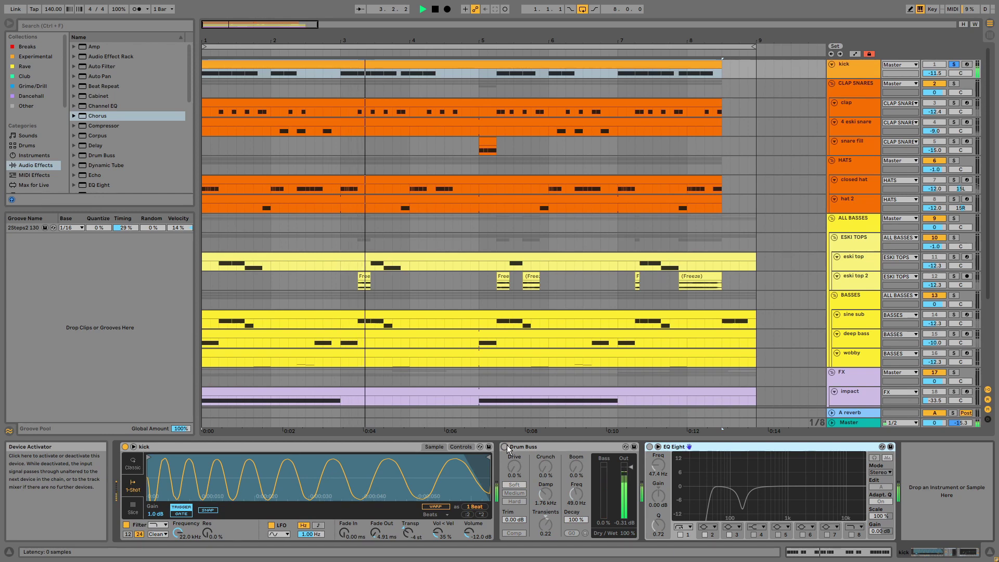
{"action": "left_click", "coordinate": [503, 447]}
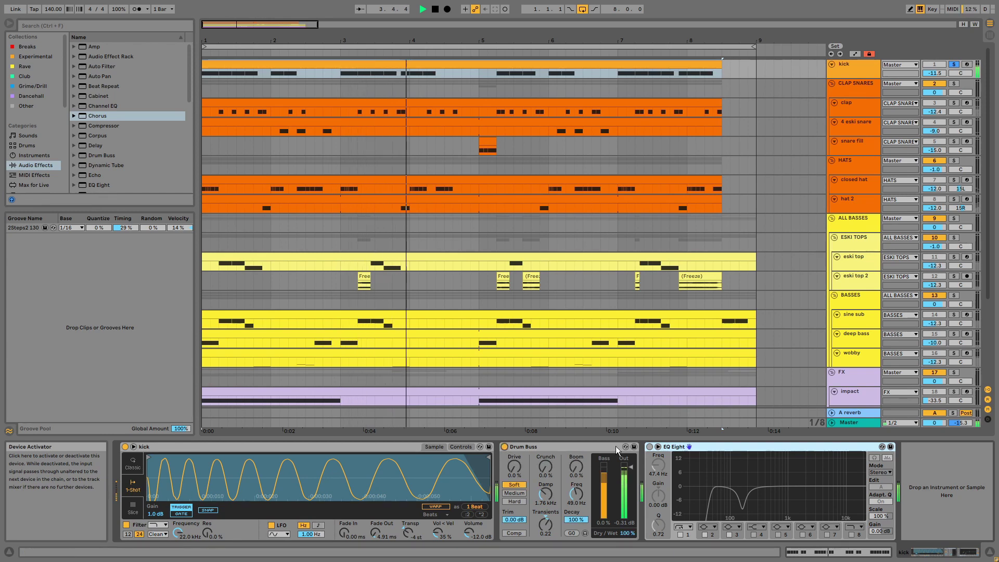
{"action": "left_click", "coordinate": [649, 446]}
{"action": "left_click", "coordinate": [495, 63]}
{"action": "double_click", "coordinate": [495, 63]}
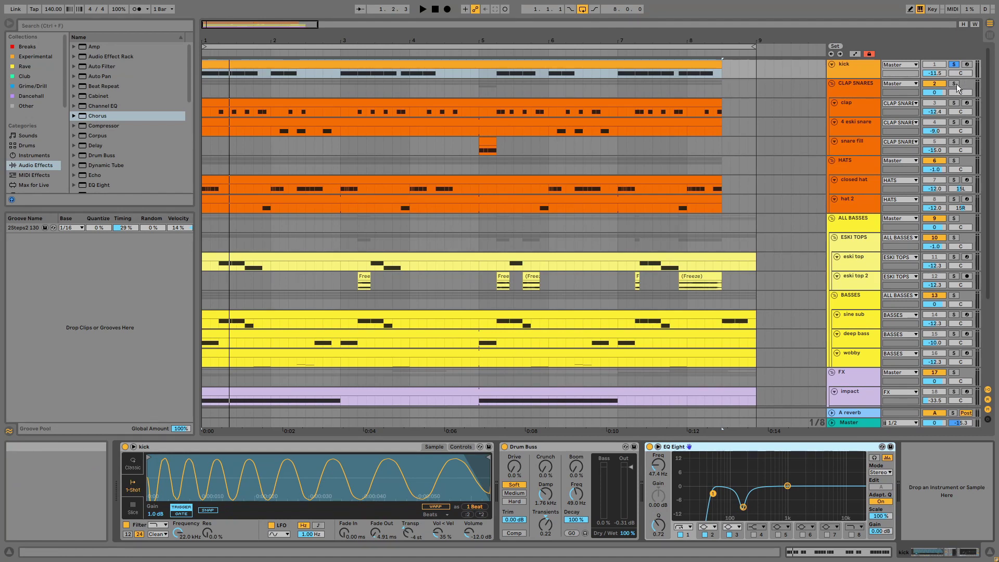
- Solo the clap track, listen to it in playback and show its device chain
{"action": "left_click", "coordinate": [953, 103]}
{"action": "key", "text": "space"}
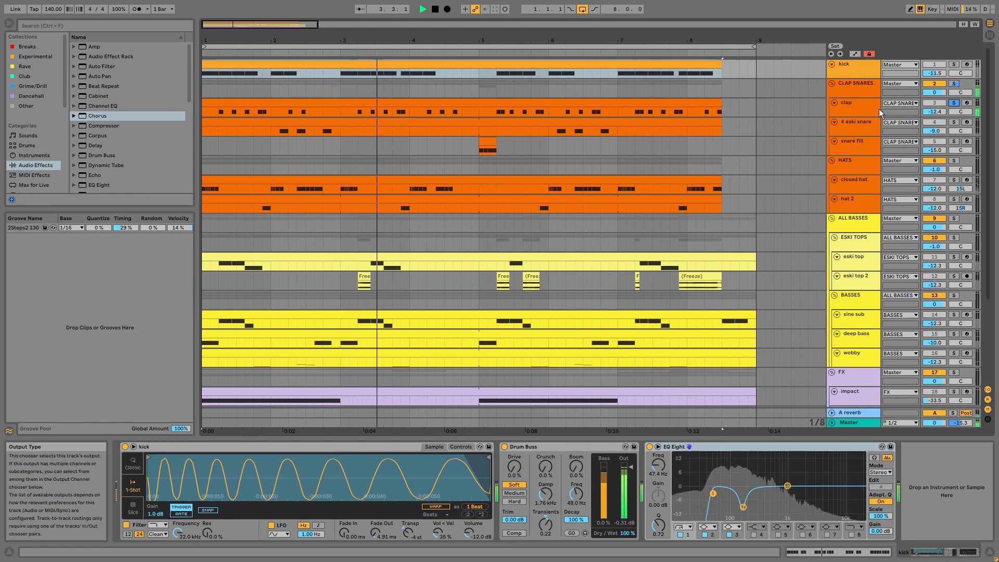
{"action": "left_click", "coordinate": [864, 110]}
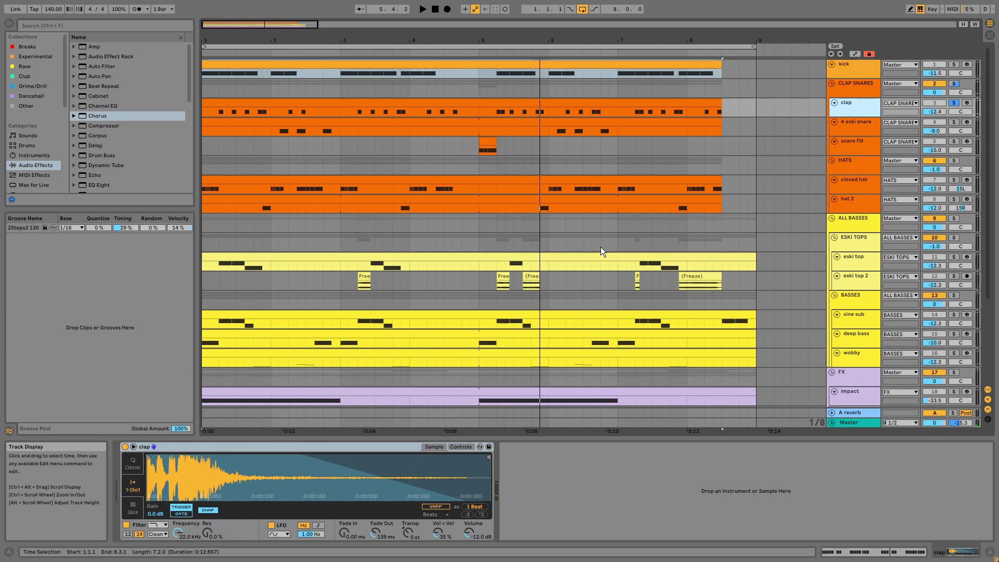
- Open the clap clip's notes, play the pattern, and return to the full arrangement view
{"action": "left_click", "coordinate": [440, 101]}
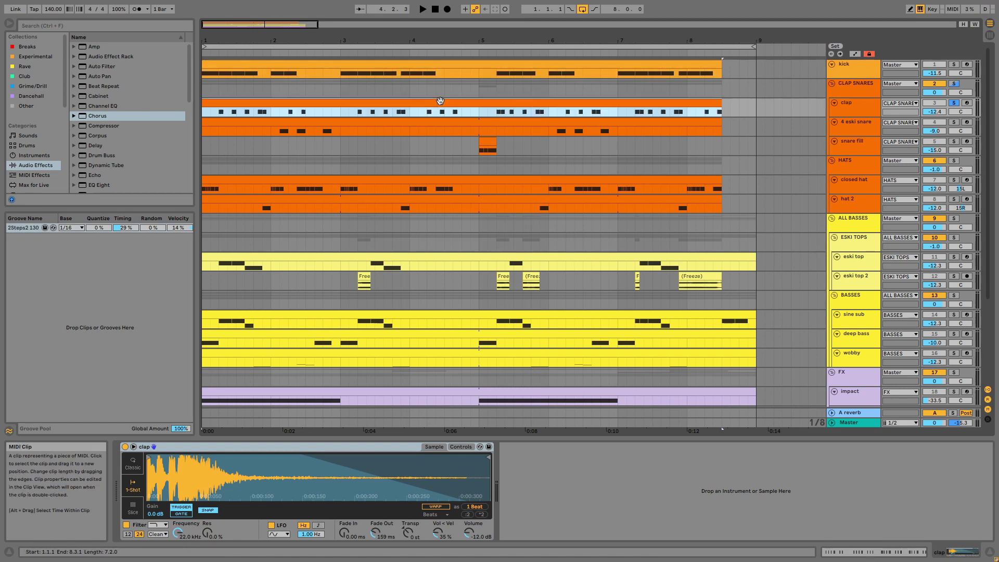
{"action": "double_click", "coordinate": [440, 100]}
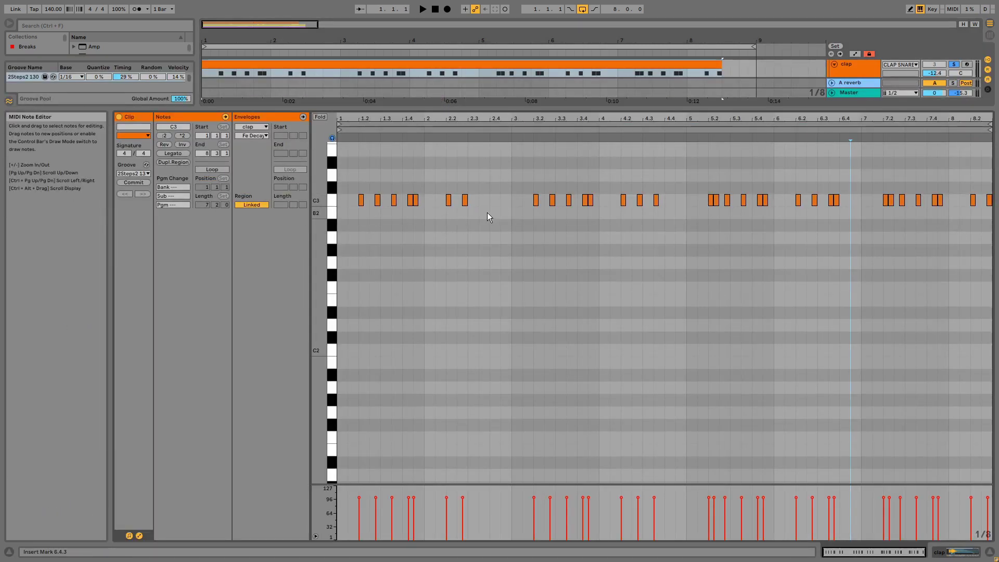
{"action": "key", "text": "space"}
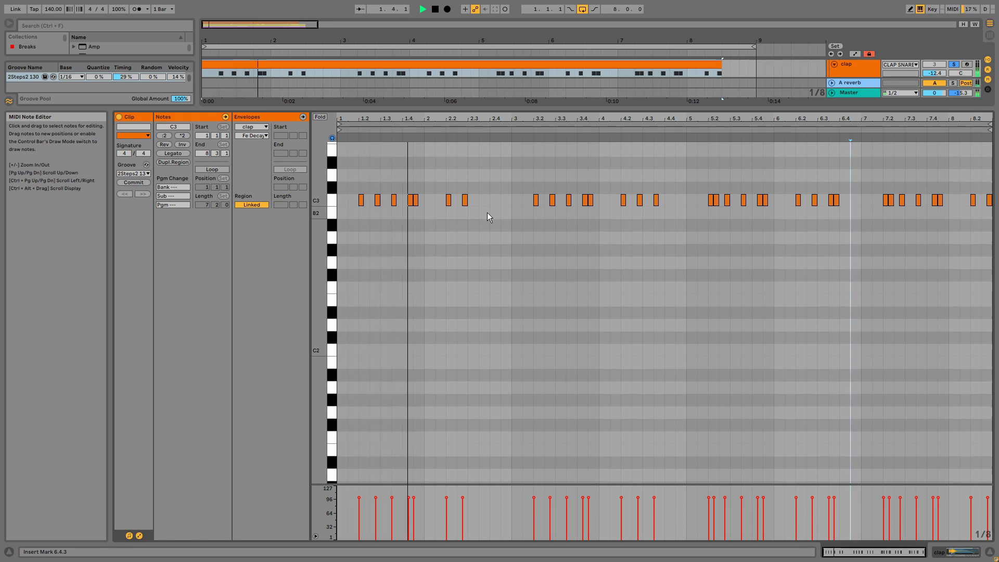
{"action": "key", "text": "shift+Tab"}
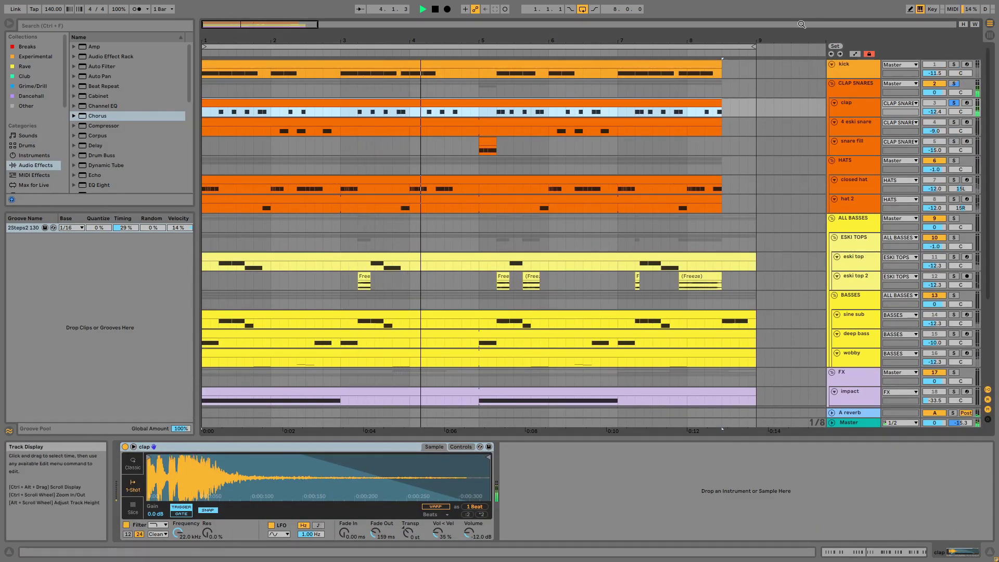
- Add the kick to the soloed clap, and review the clap clip and the 2Steps2 130 groove
{"action": "left_click", "coordinate": [956, 68]}
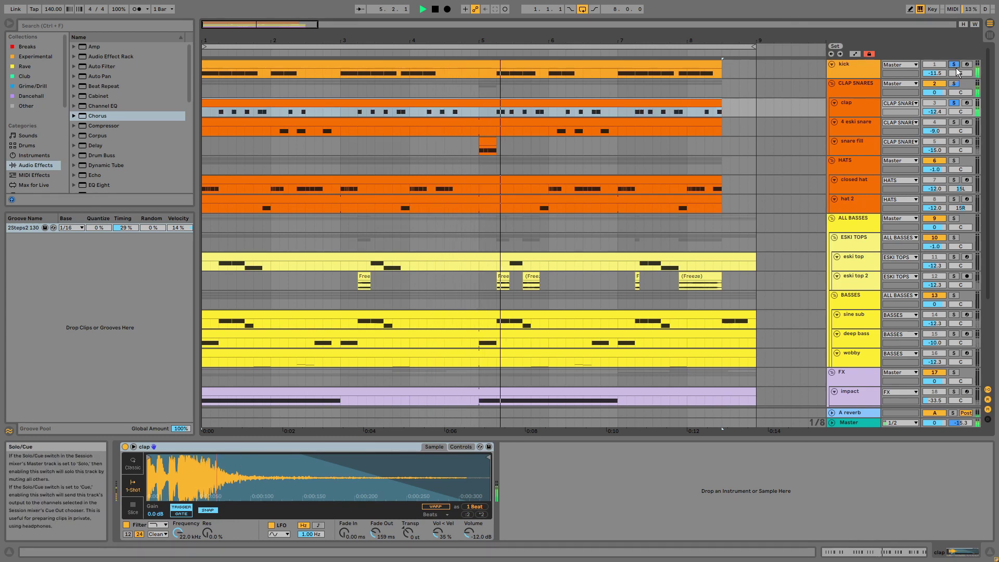
{"action": "double_click", "coordinate": [676, 106]}
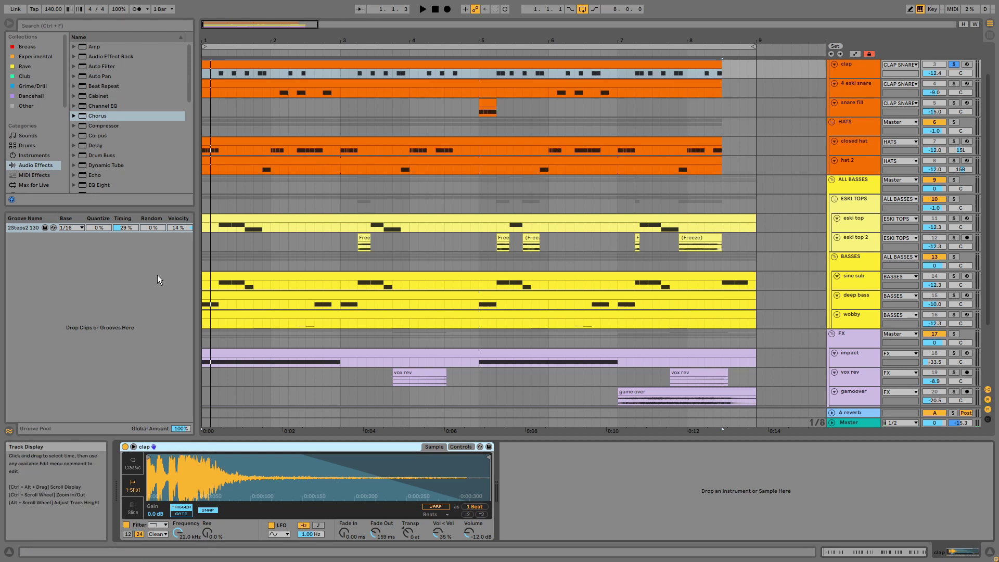
{"action": "left_click", "coordinate": [39, 229]}
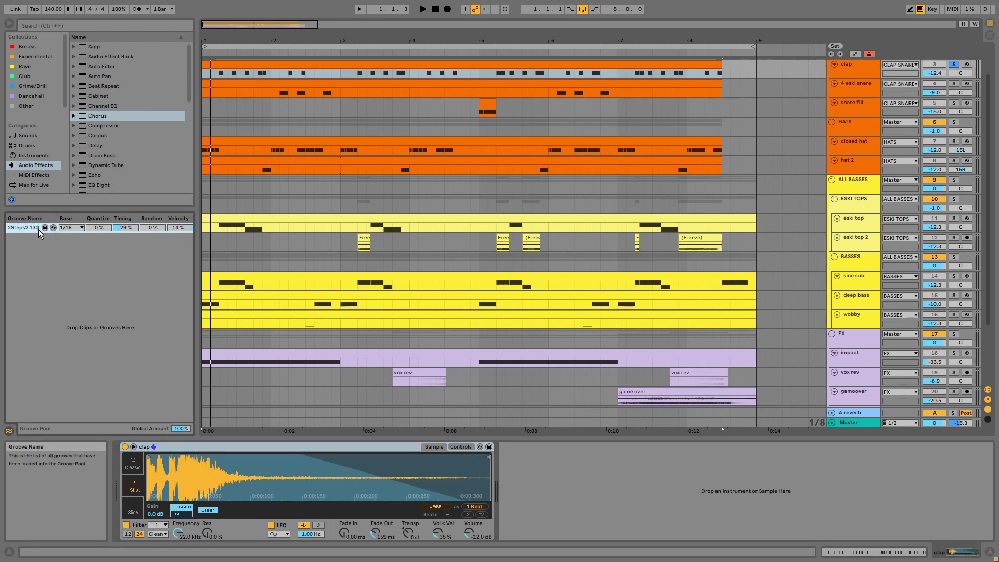
{"action": "scroll", "coordinate": [601, 223], "scroll_direction": "up", "scroll_amount": 2}
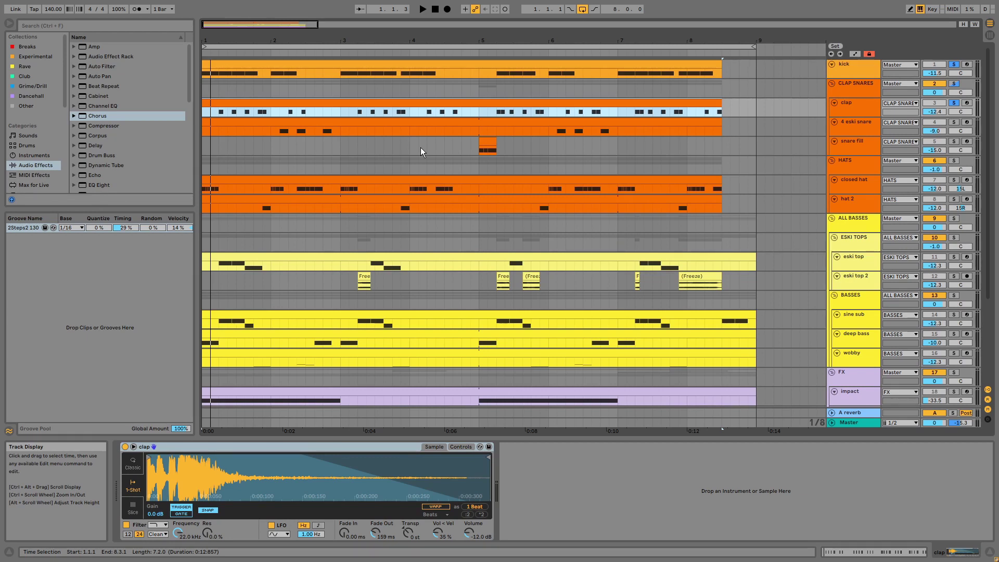
- Solo the 4 eski snare and snare fill tracks together and play them back
{"action": "left_click", "coordinate": [953, 121]}
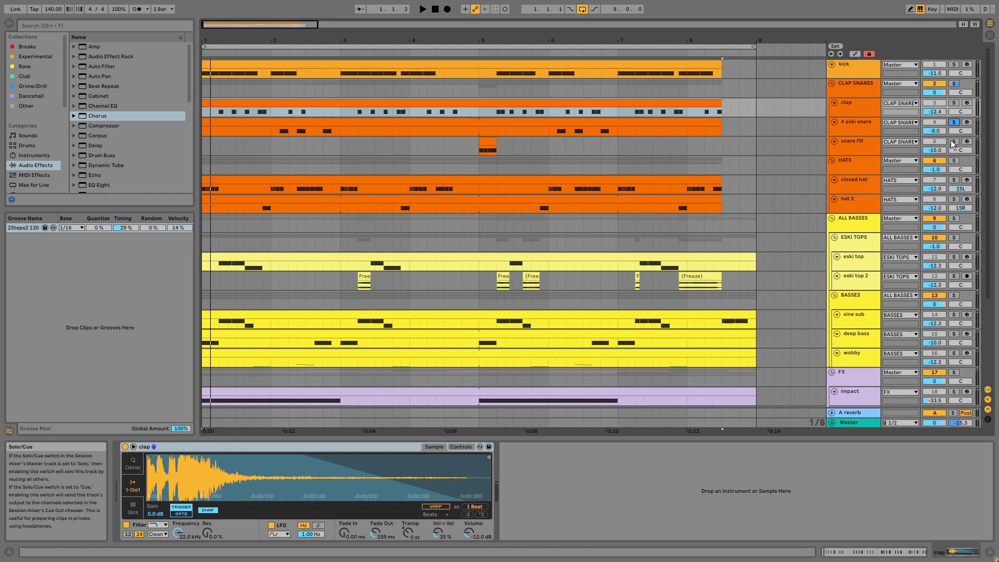
{"action": "left_click", "coordinate": [614, 121]}
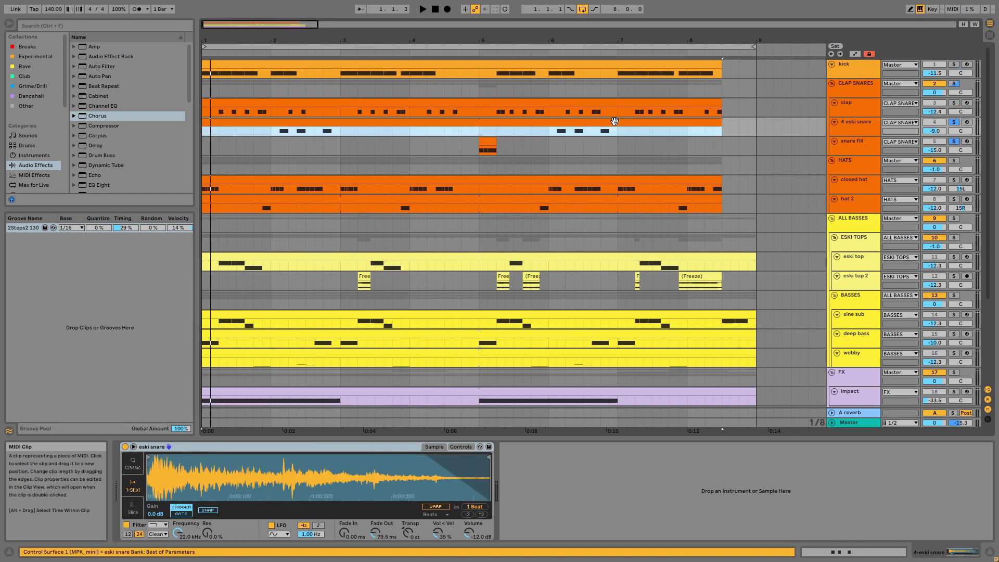
{"action": "key", "text": "space"}
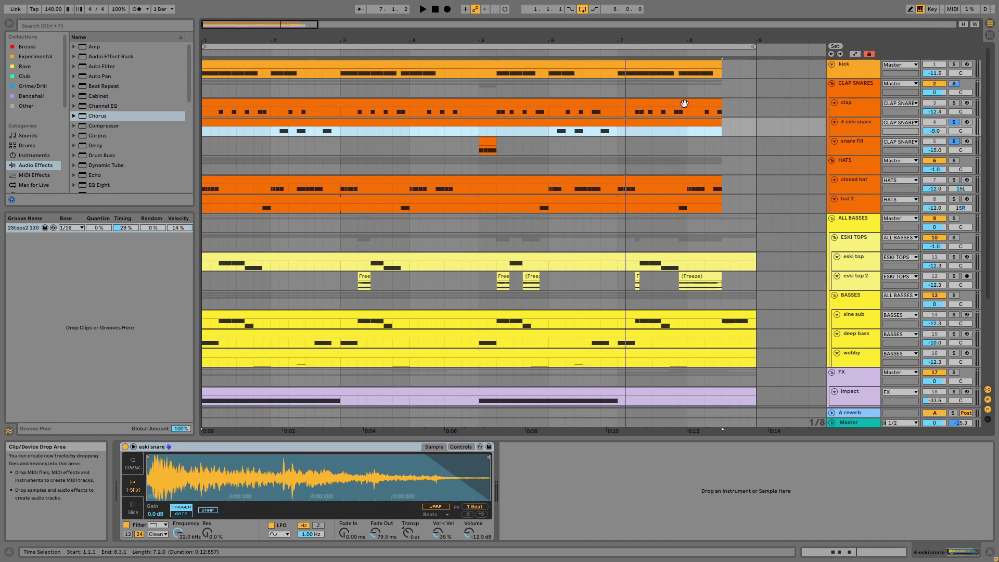
- Solo the whole CLAP SNARES group, examine the 4 eski snare clip's notes during playback, and return to the arrangement
{"action": "left_click", "coordinate": [953, 84]}
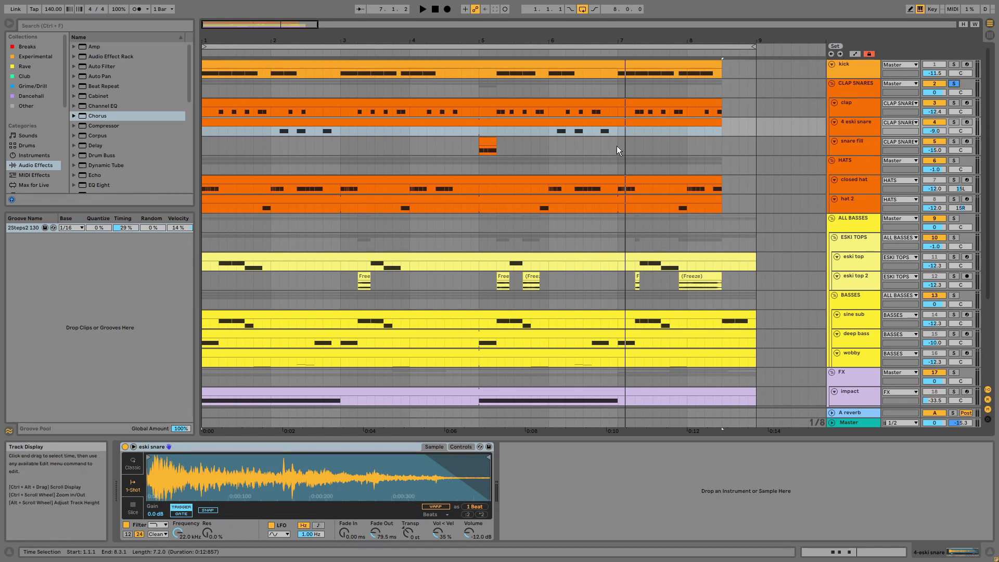
{"action": "left_click", "coordinate": [604, 122]}
{"action": "key", "text": "space"}
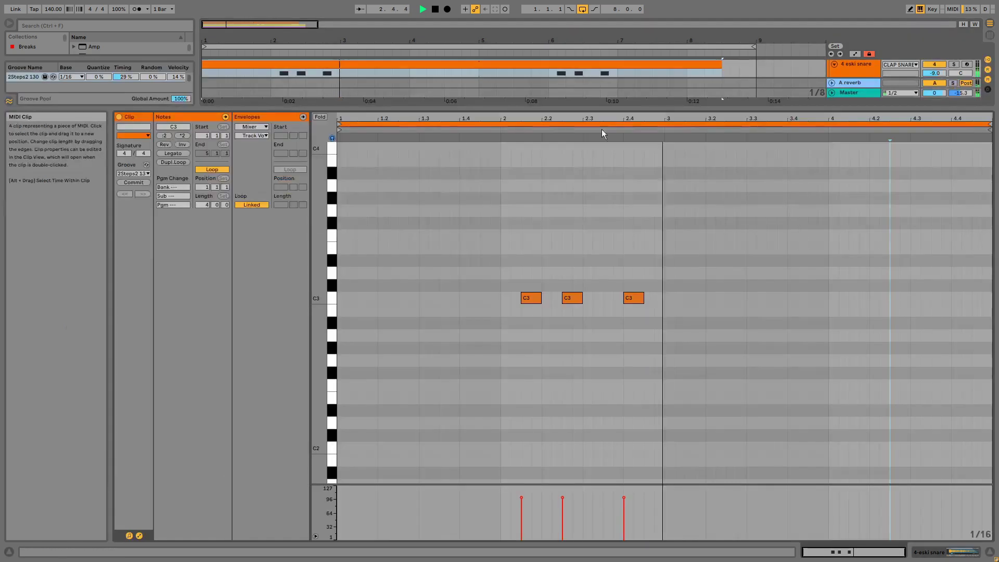
{"action": "double_click", "coordinate": [604, 121]}
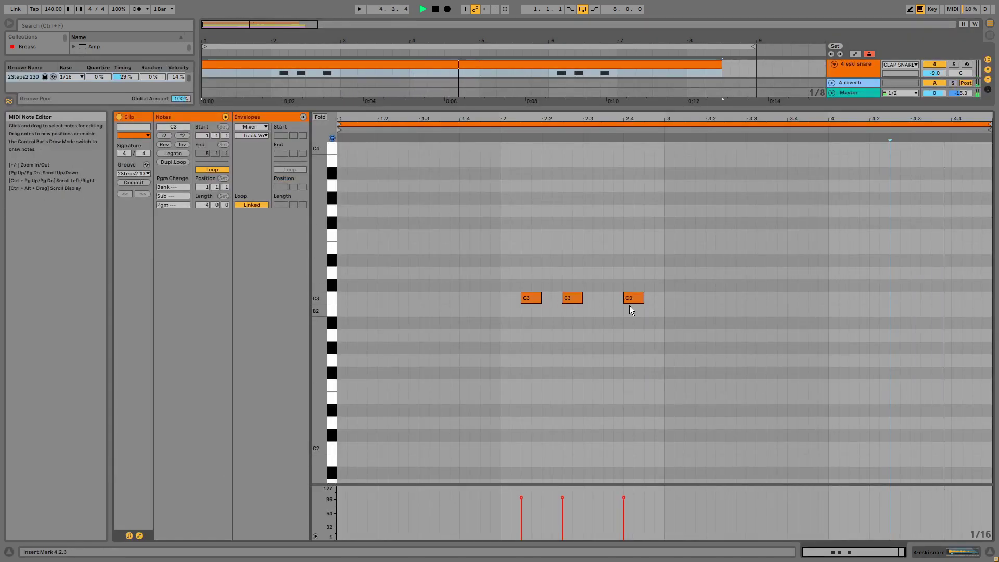
{"action": "key", "text": "shift+Tab"}
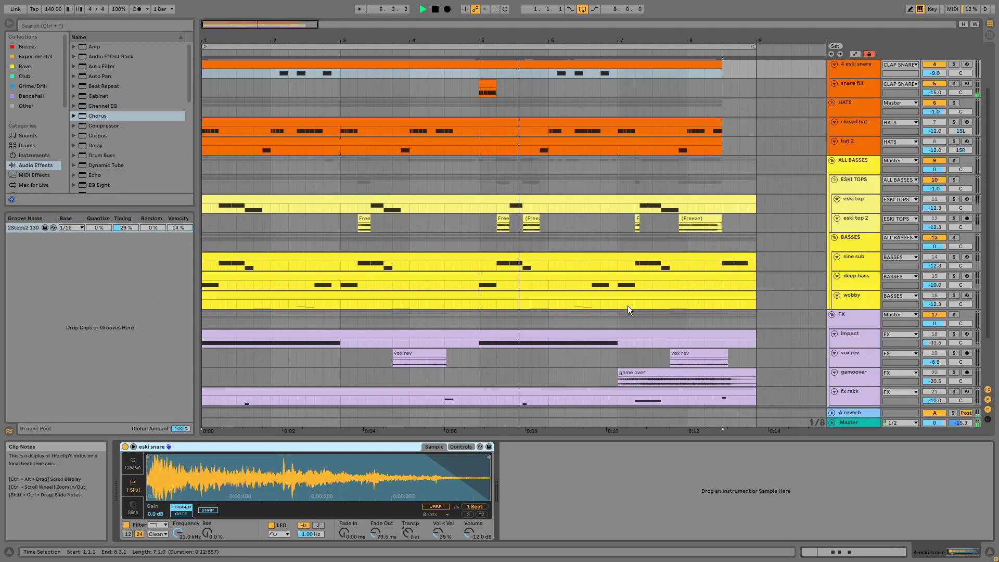
- Examine the snare fill clip's notes, and listen to the fill with its Limiter selected
{"action": "double_click", "coordinate": [492, 89]}
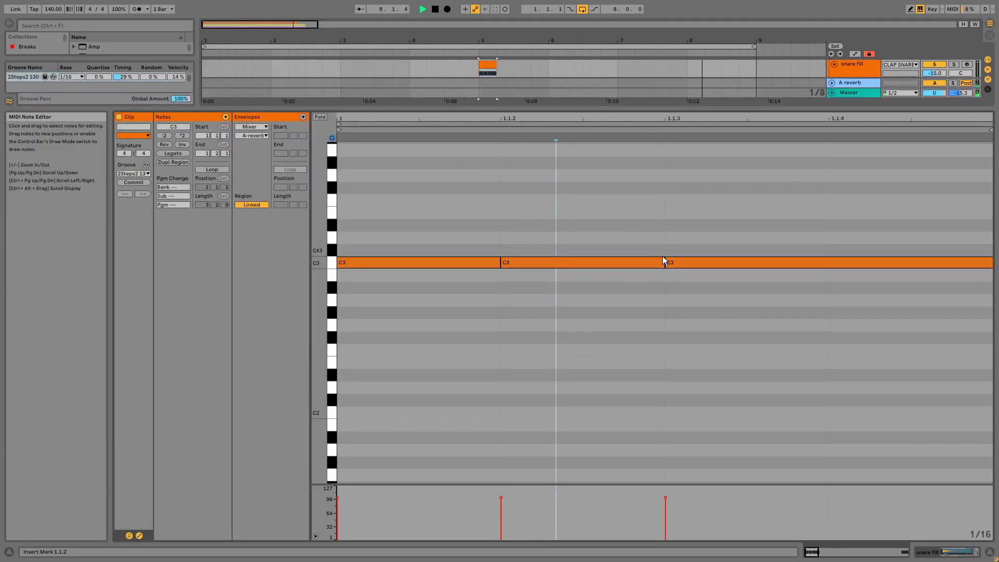
{"action": "key", "text": "space"}
{"action": "key", "text": "shift+Tab"}
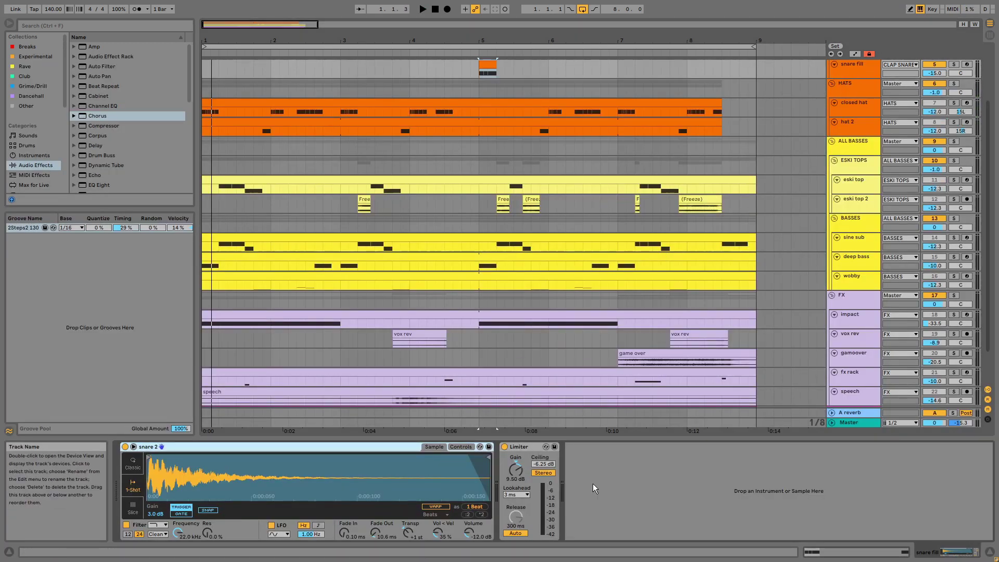
{"action": "left_click", "coordinate": [528, 445]}
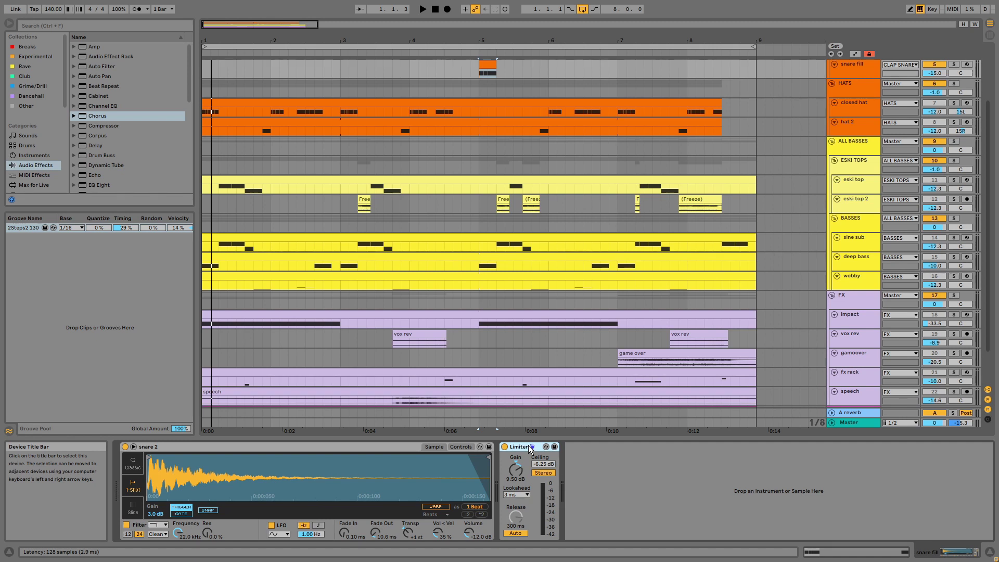
{"action": "key", "text": "space"}
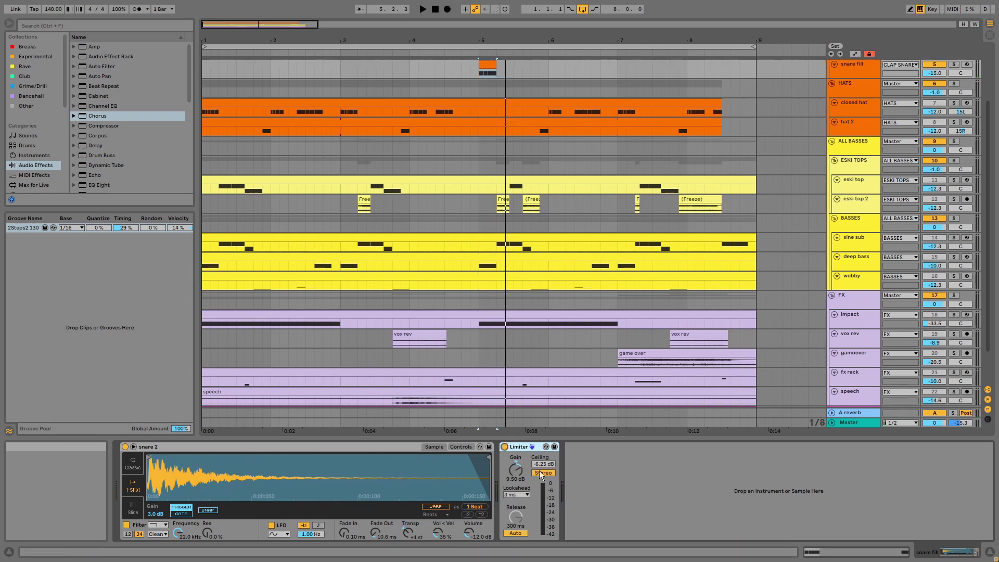
- Show the CLAP SNARES group's device chain and review its Drum Buss and EQ Eight settings
{"action": "scroll", "coordinate": [574, 268], "scroll_direction": "up", "scroll_amount": 3}
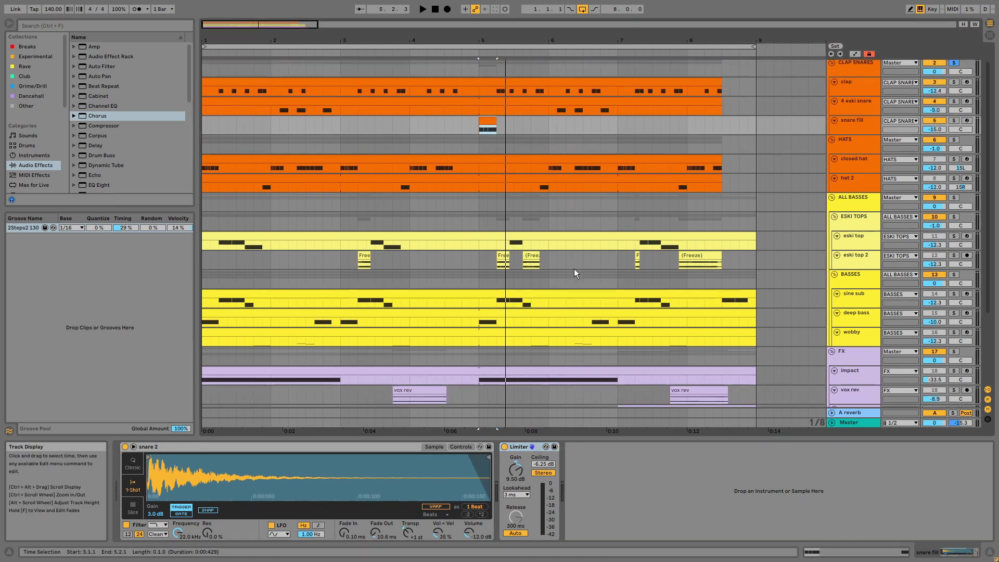
{"action": "left_click", "coordinate": [847, 70]}
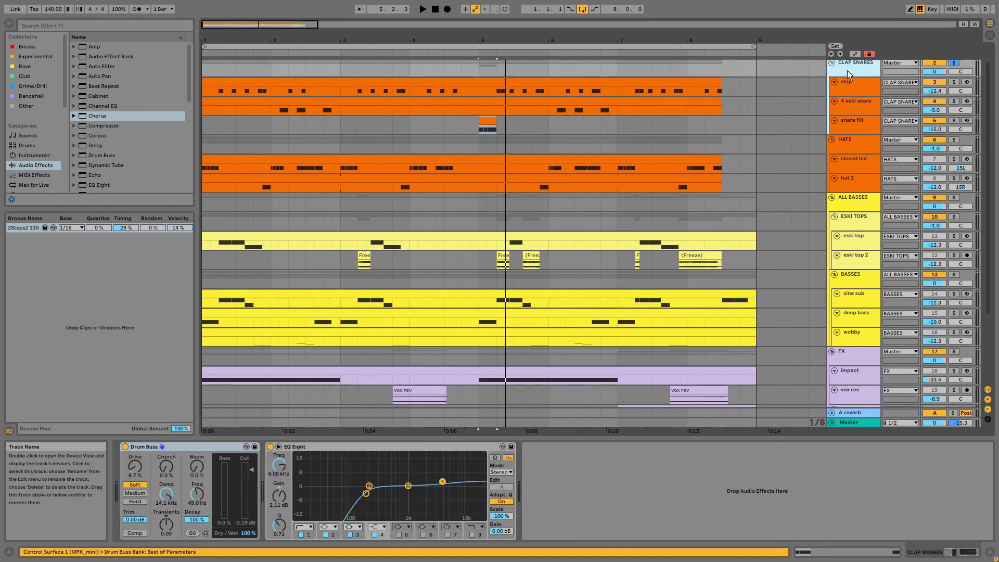
{"action": "left_click", "coordinate": [190, 445]}
{"action": "left_click", "coordinate": [335, 446]}
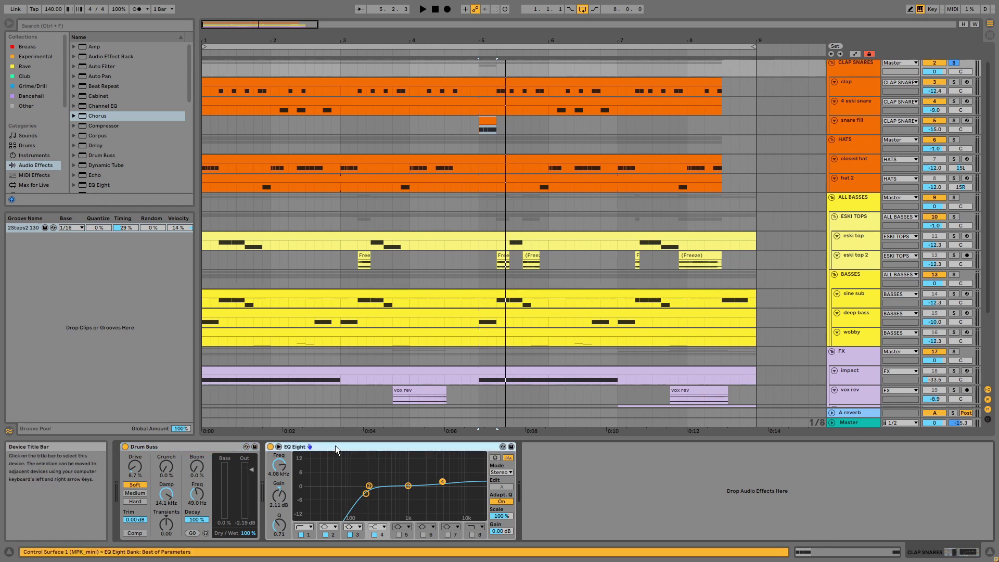
{"action": "scroll", "coordinate": [838, 254], "scroll_direction": "up", "scroll_amount": 1}
{"action": "left_click", "coordinate": [863, 91]}
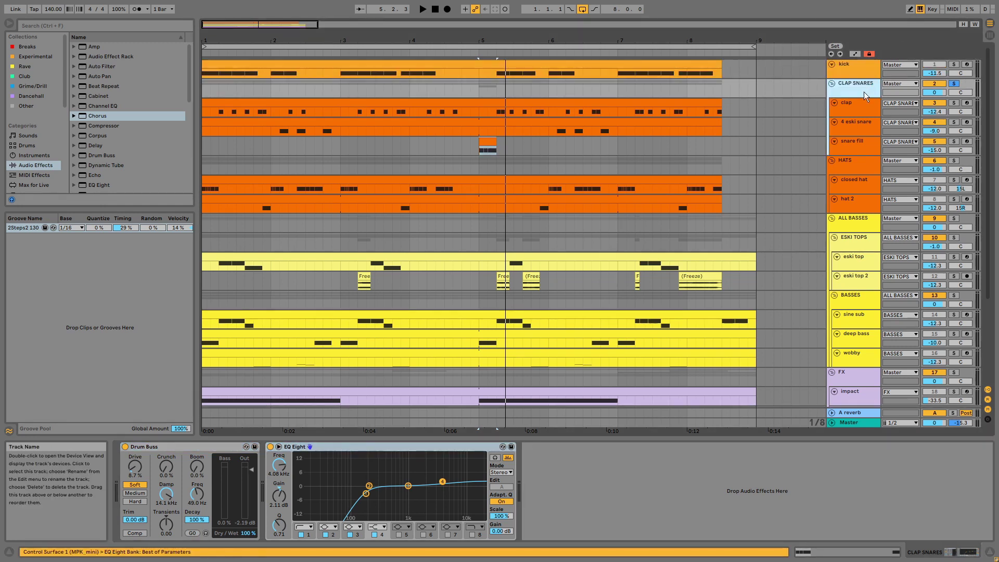
- Enlarge the CLAP SNARES group track to show its reverb send, and view the A reverb return's device chain
{"action": "left_click_drag", "start_coordinate": [864, 94], "coordinate": [864, 104]}
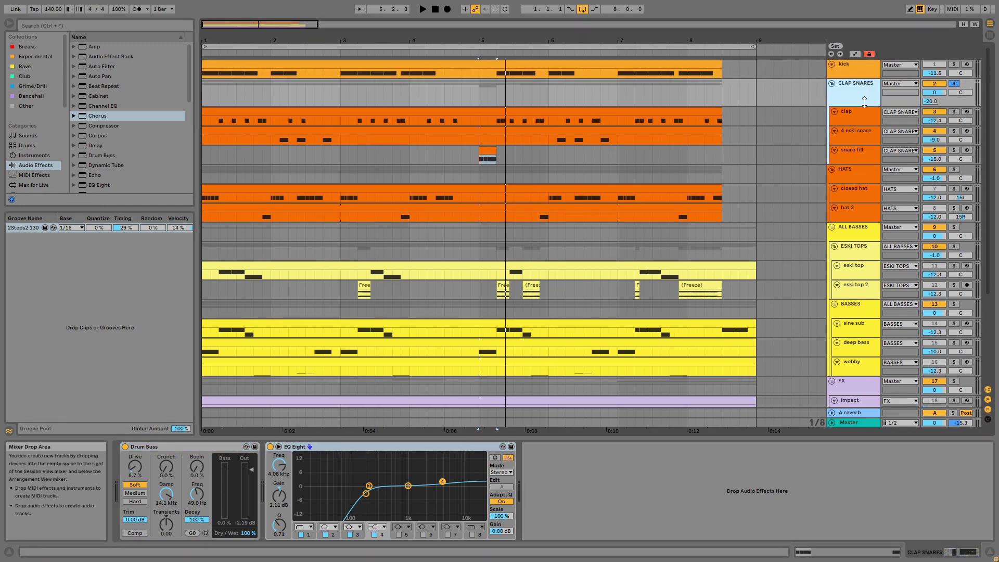
{"action": "left_click", "coordinate": [931, 102]}
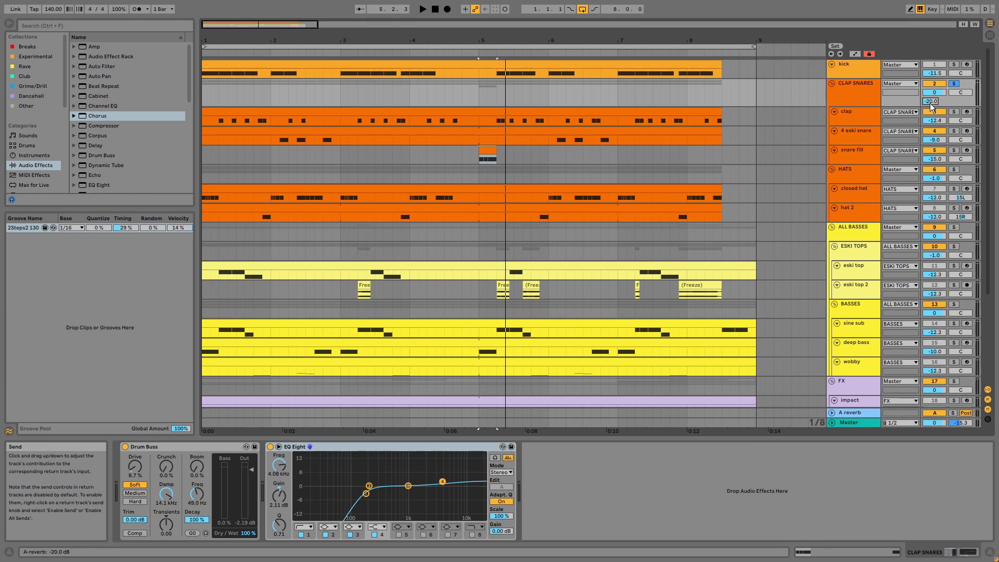
{"action": "left_click", "coordinate": [851, 410]}
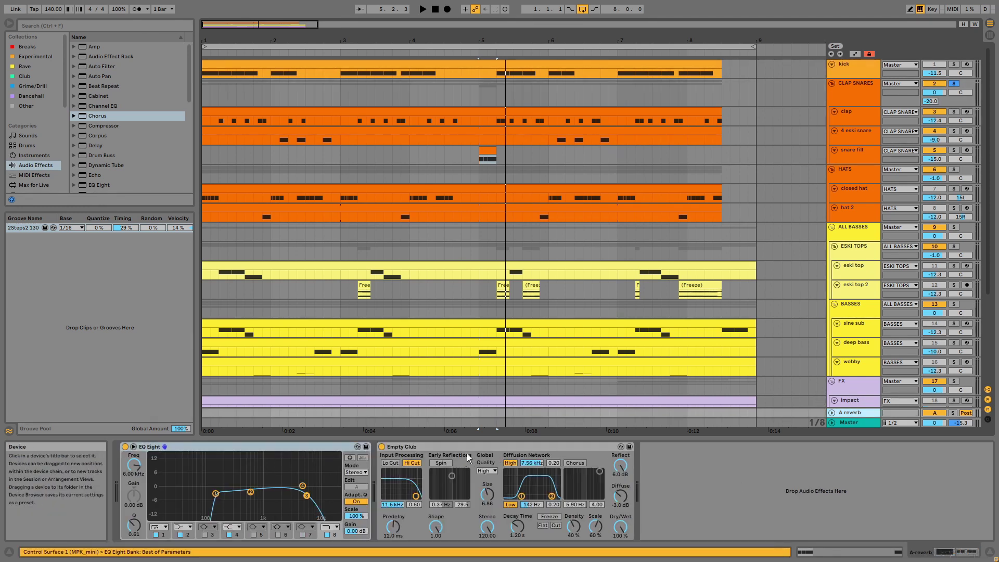
- Solo the HATS group and play it back while viewing the closed hat track's sample device
{"action": "left_click", "coordinate": [954, 169]}
{"action": "key", "text": "space"}
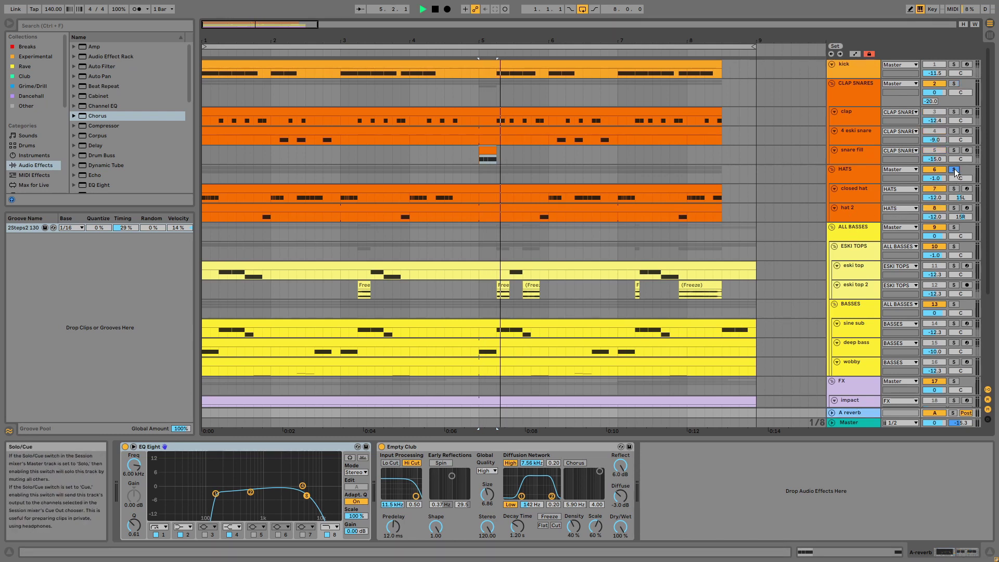
{"action": "left_click", "coordinate": [607, 189]}
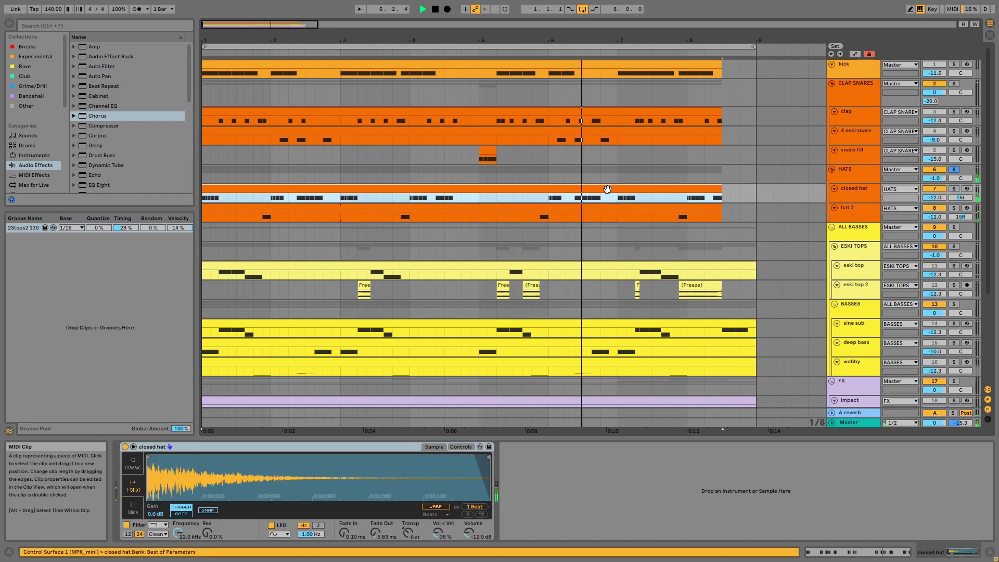
{"action": "key", "text": "space"}
{"action": "key", "text": "space"}
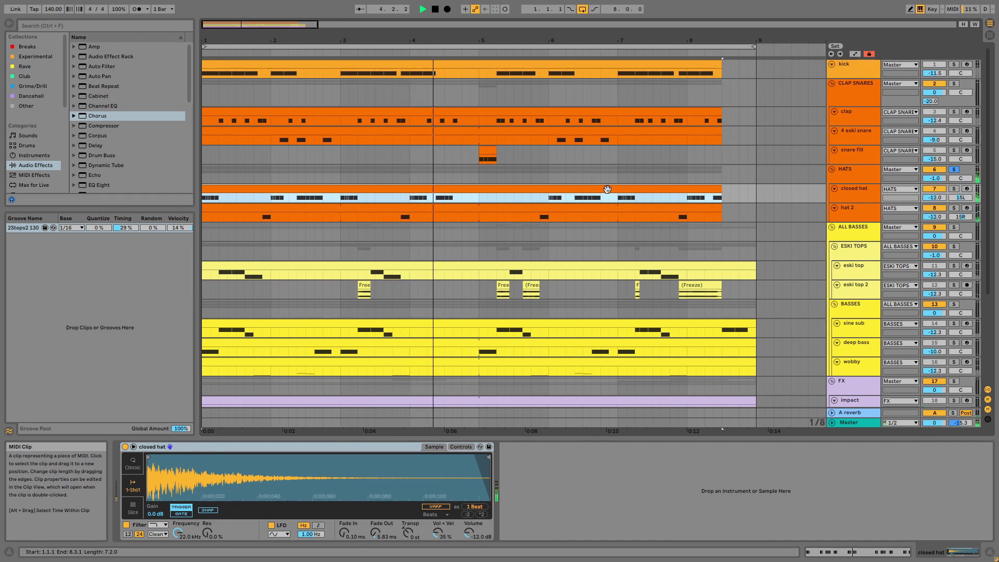
{"action": "left_click", "coordinate": [856, 194]}
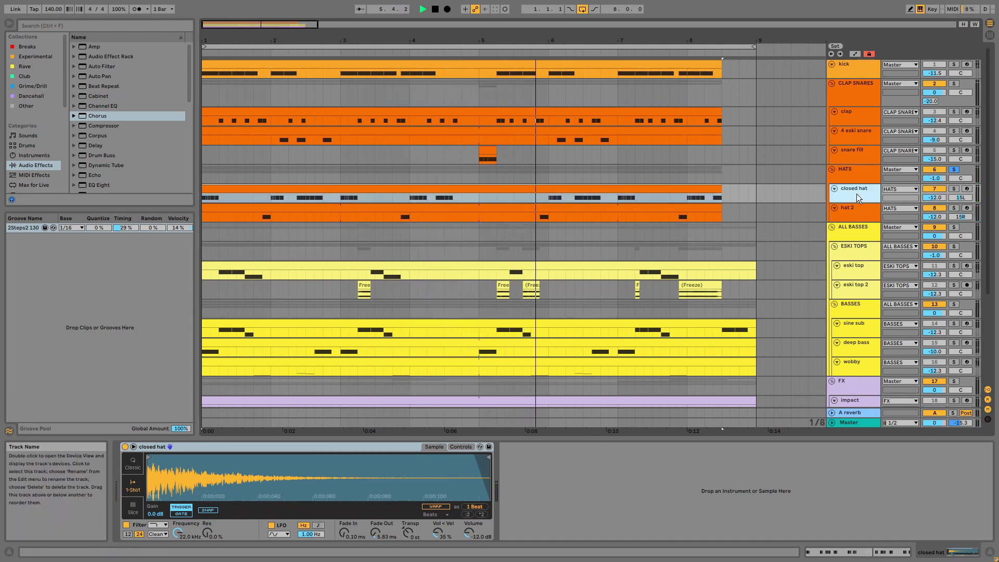
- Examine the closed hat clip's notes during playback and return to the arrangement
{"action": "double_click", "coordinate": [682, 185]}
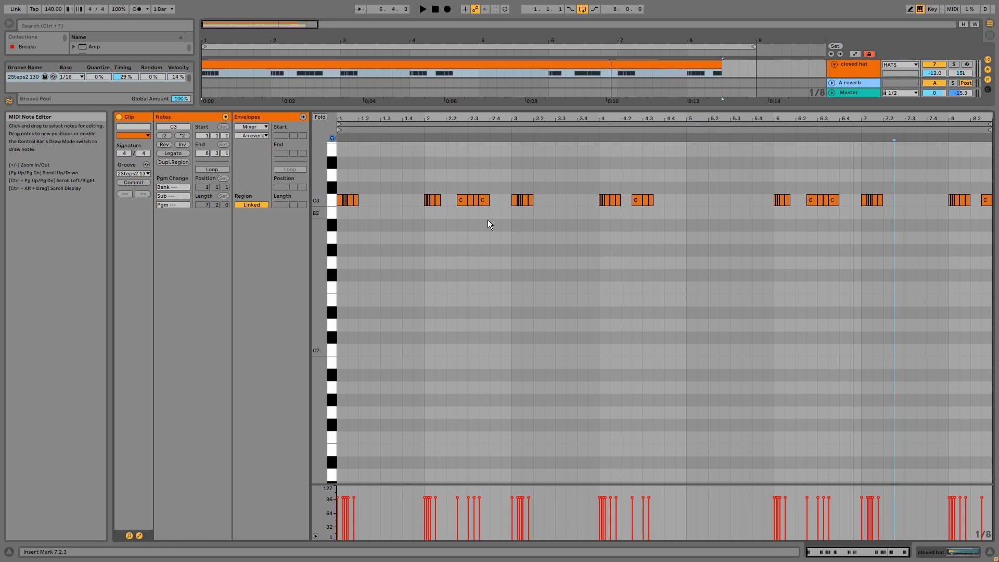
{"action": "key", "text": "space"}
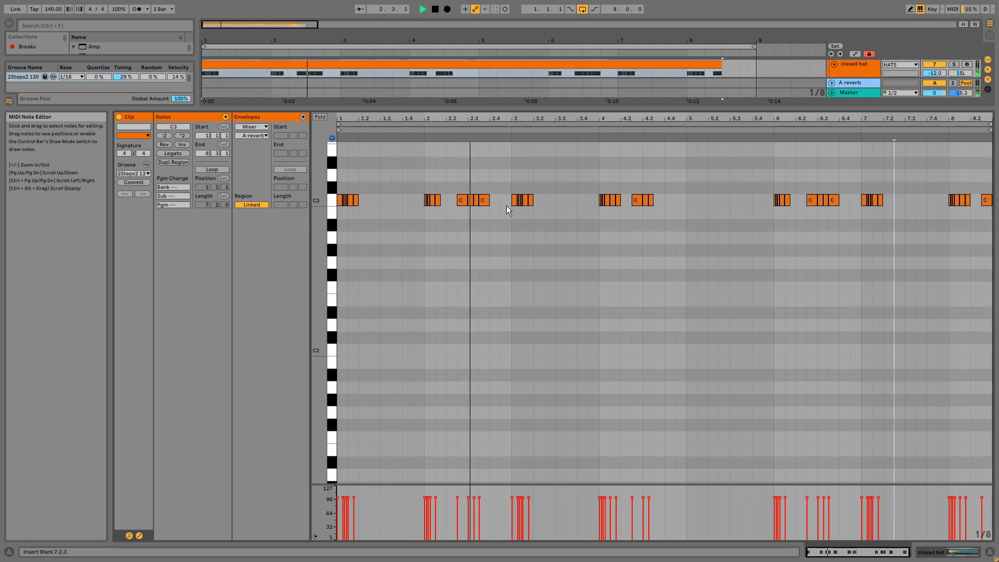
{"action": "key", "text": "shift+Tab"}
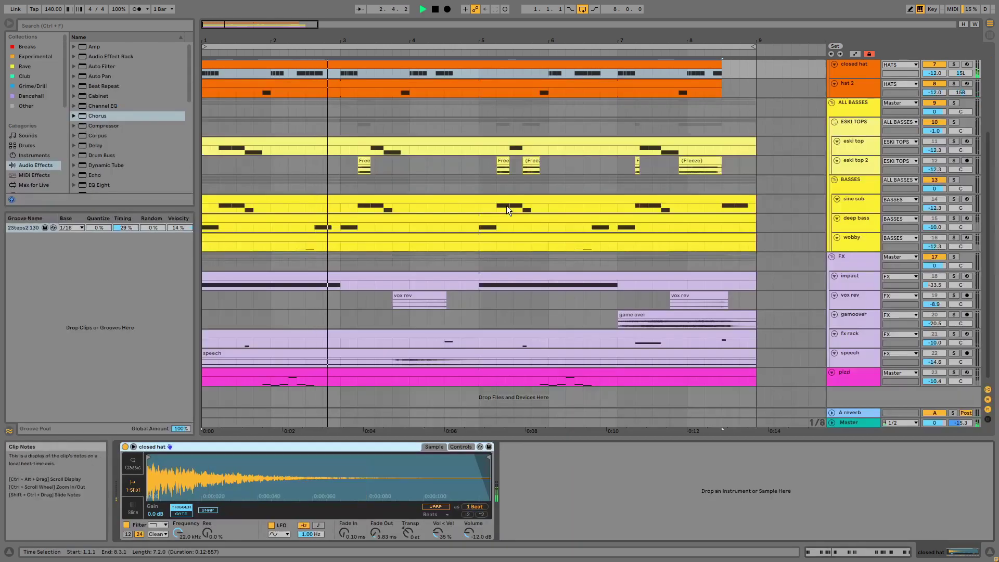
- View the hat 2 sample device, examine the hat 2 clip's notes, and return to the arrangement
{"action": "left_click", "coordinate": [435, 84]}
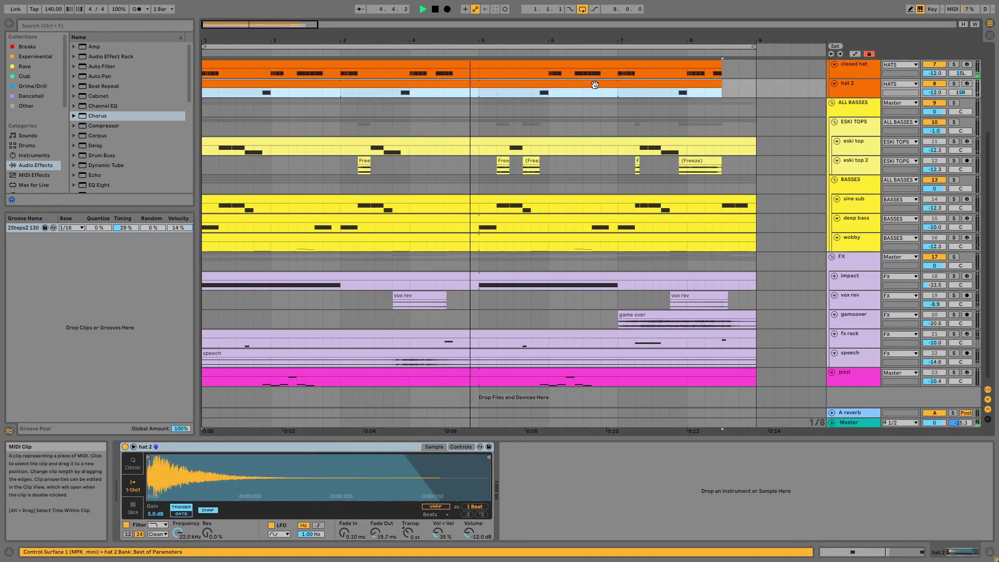
{"action": "key", "text": "shift+Tab"}
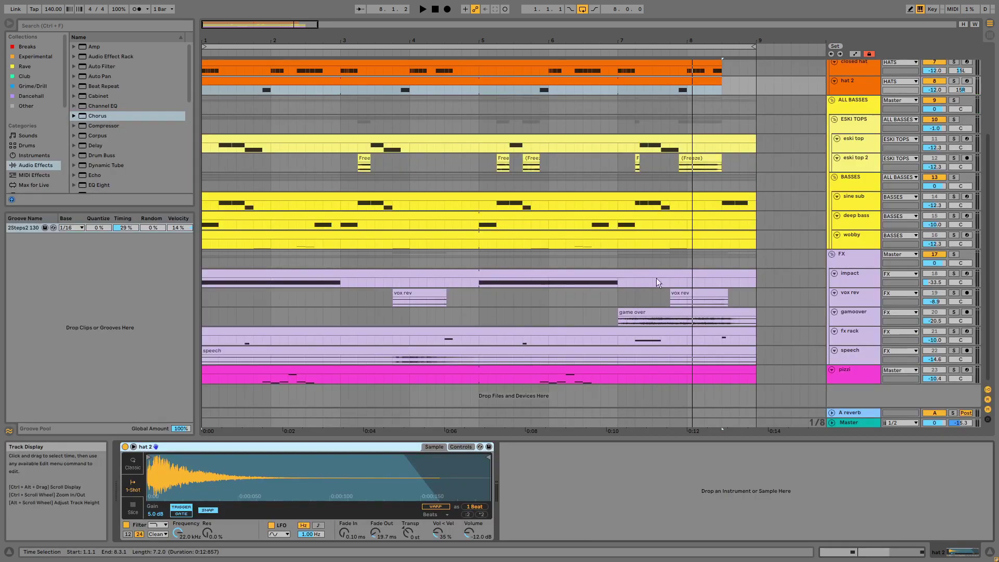
{"action": "scroll", "coordinate": [656, 277], "scroll_direction": "up", "scroll_amount": 3}
- Review the HATS group's Drum Buss and EQ Eight settings, and enlarge the group track to show its reverb send
{"action": "left_click", "coordinate": [855, 128]}
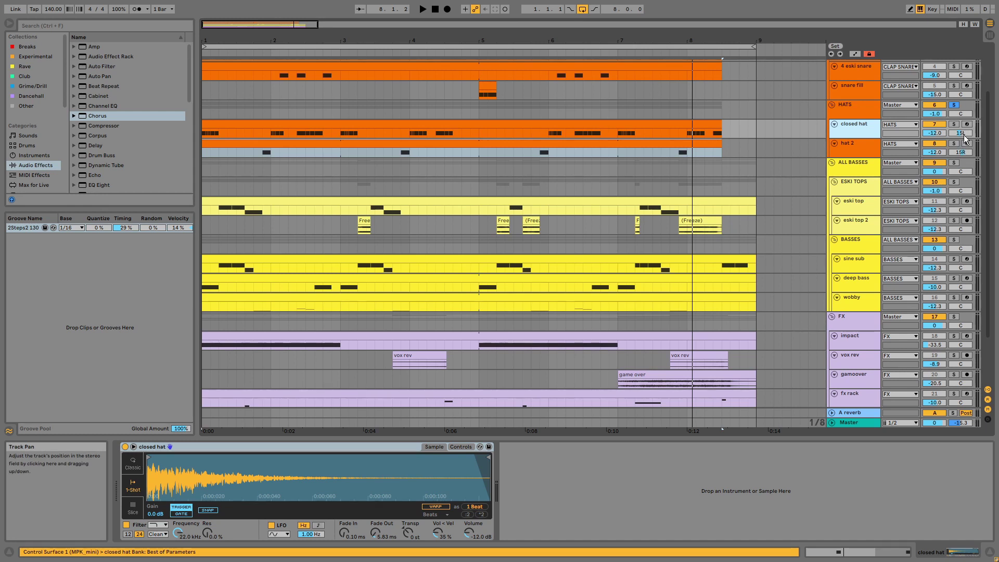
{"action": "left_click", "coordinate": [859, 92]}
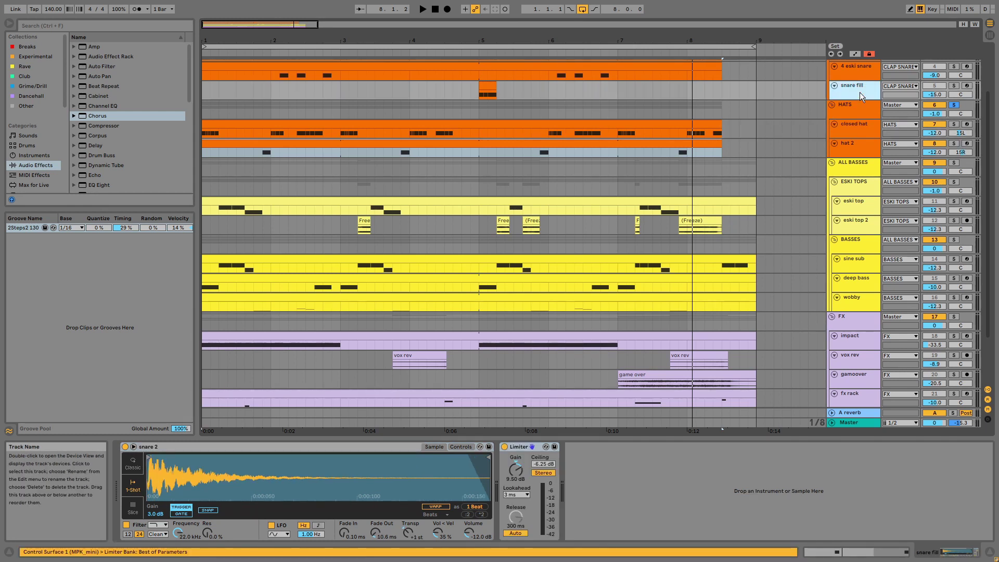
{"action": "left_click", "coordinate": [855, 108]}
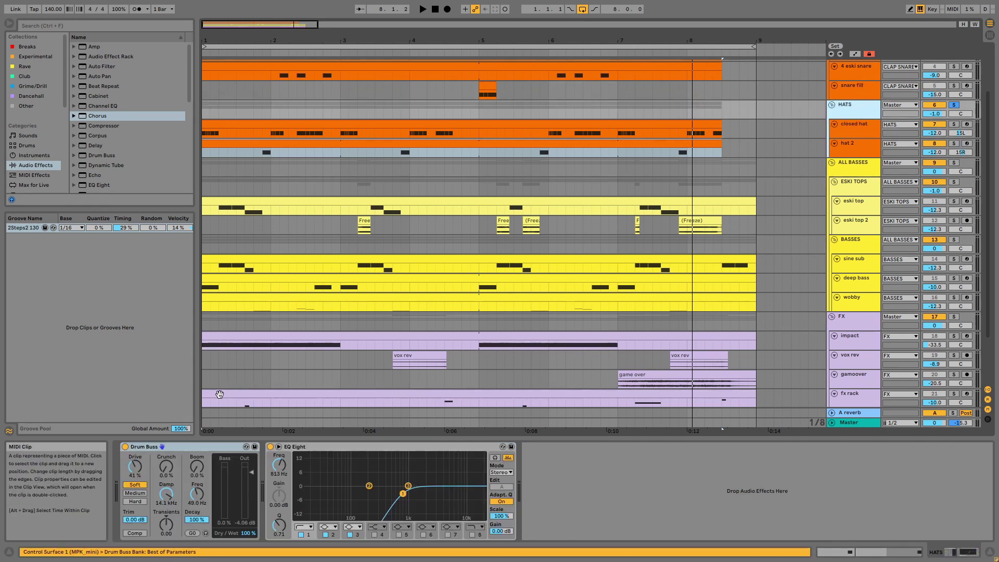
{"action": "left_click", "coordinate": [176, 455]}
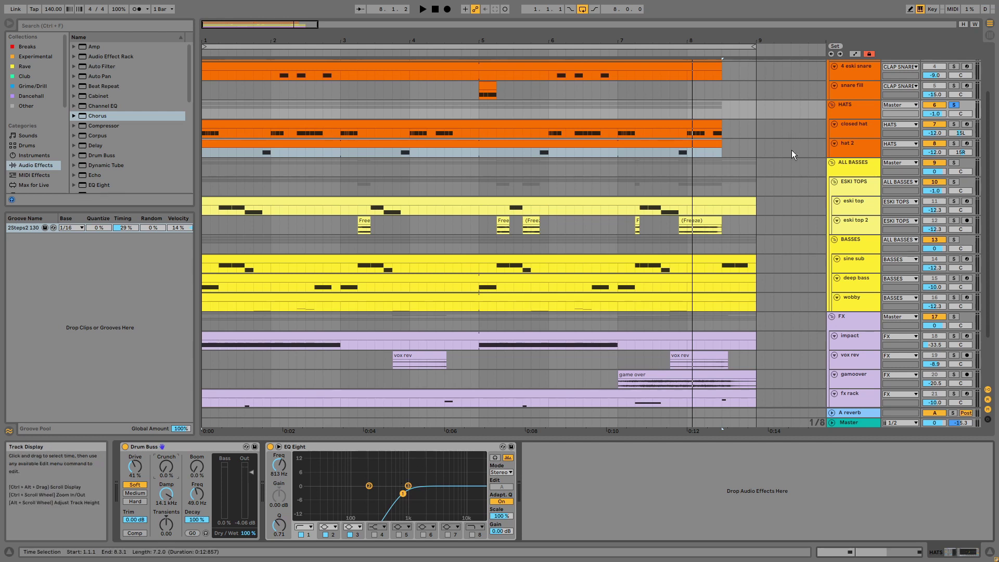
{"action": "left_click_drag", "start_coordinate": [858, 121], "coordinate": [858, 130]}
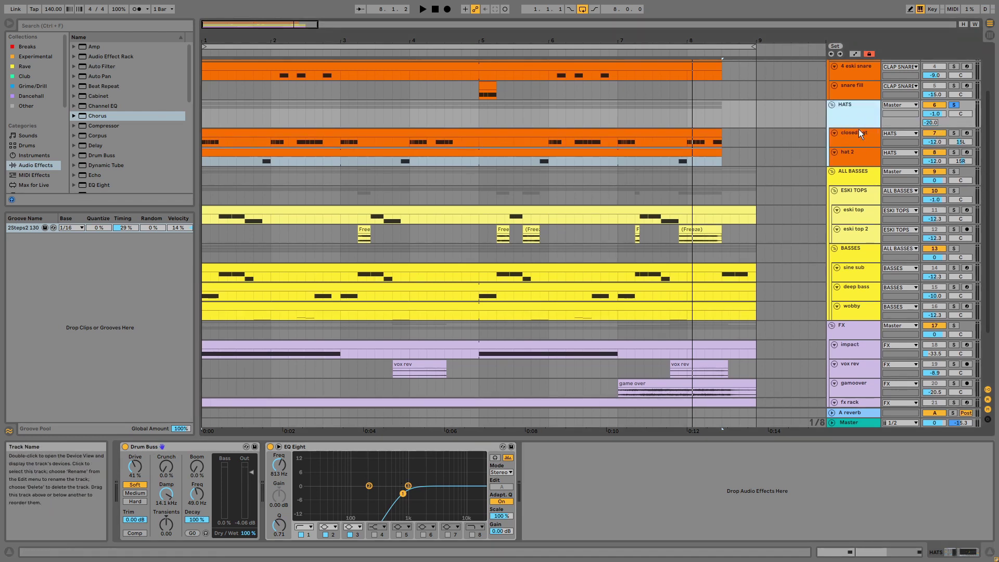
{"action": "scroll", "coordinate": [840, 174], "scroll_direction": "up", "scroll_amount": 5}
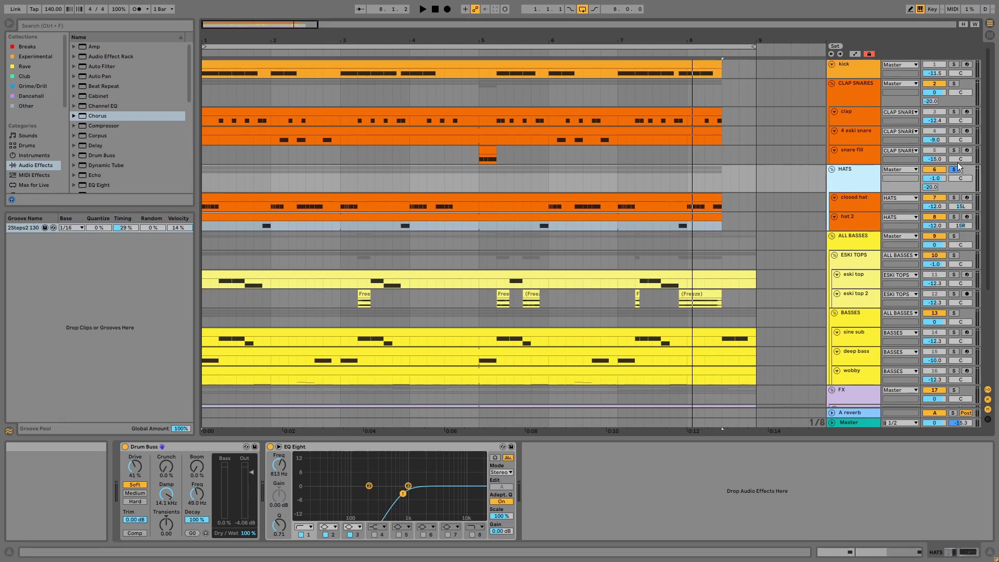
- Solo the kick, CLAP SNARES and HATS together, play them back, and clear the solos
{"action": "left_click", "coordinate": [954, 83]}
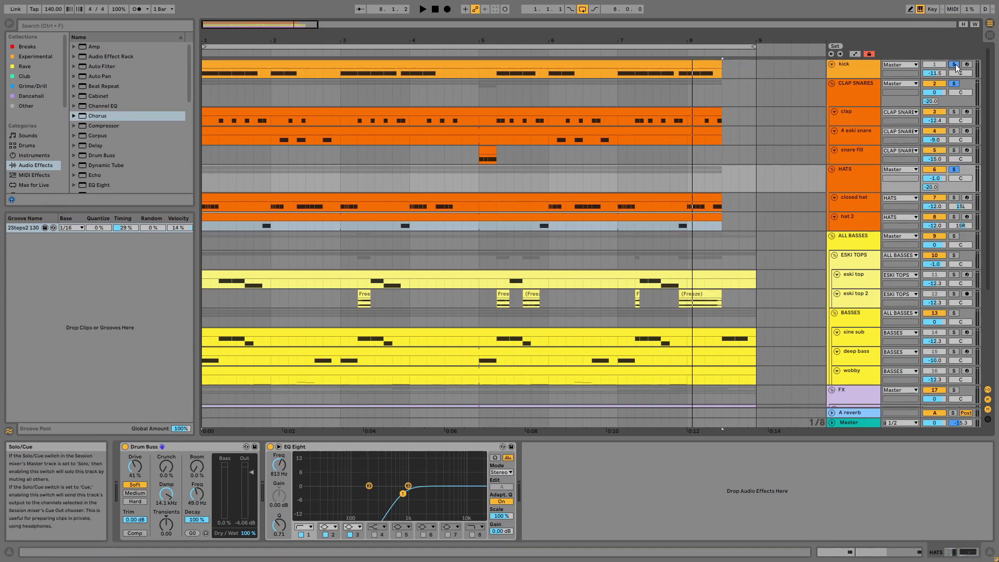
{"action": "key", "text": "space"}
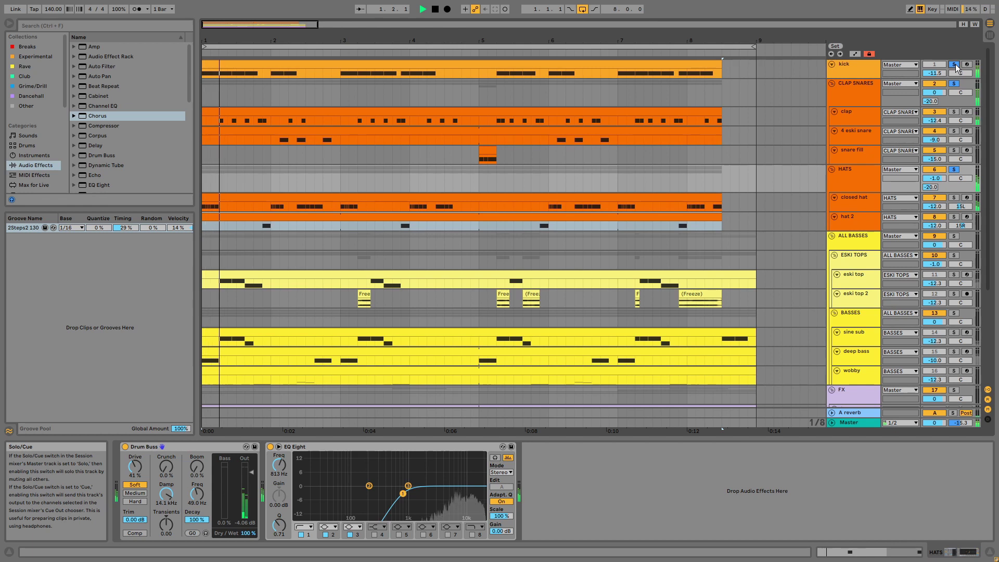
{"action": "left_click", "coordinate": [954, 169]}
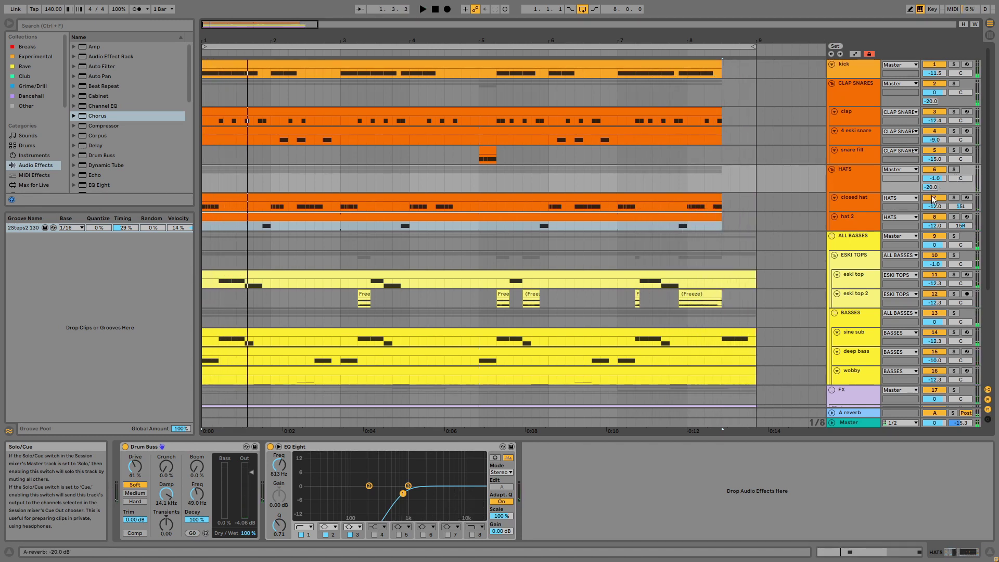
- Solo the ALL BASSES group for playback, and narrow the listening down to its ESKI TOPS subgroup
{"action": "scroll", "coordinate": [821, 260], "scroll_direction": "down", "scroll_amount": 2}
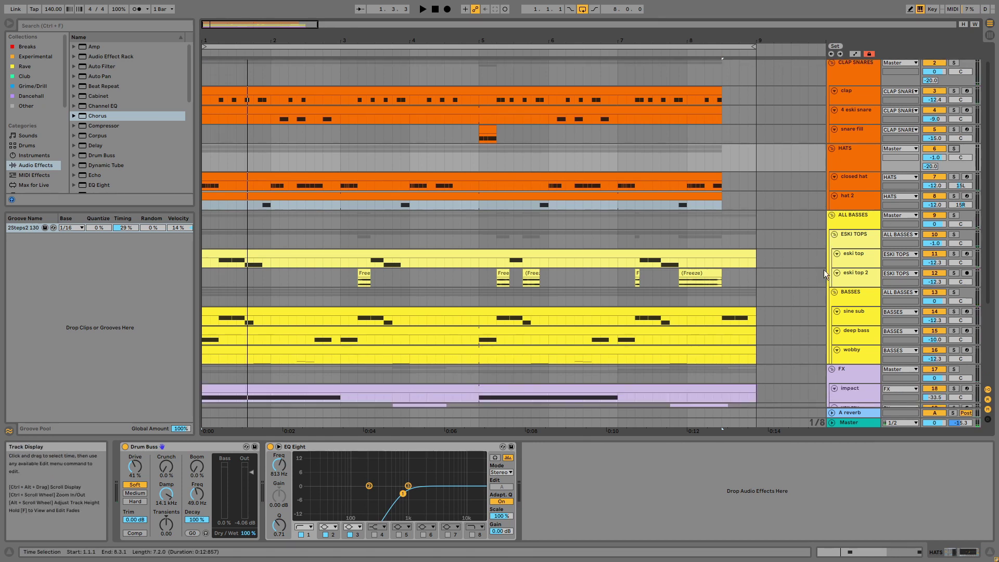
{"action": "left_click", "coordinate": [952, 216]}
{"action": "key", "text": "space"}
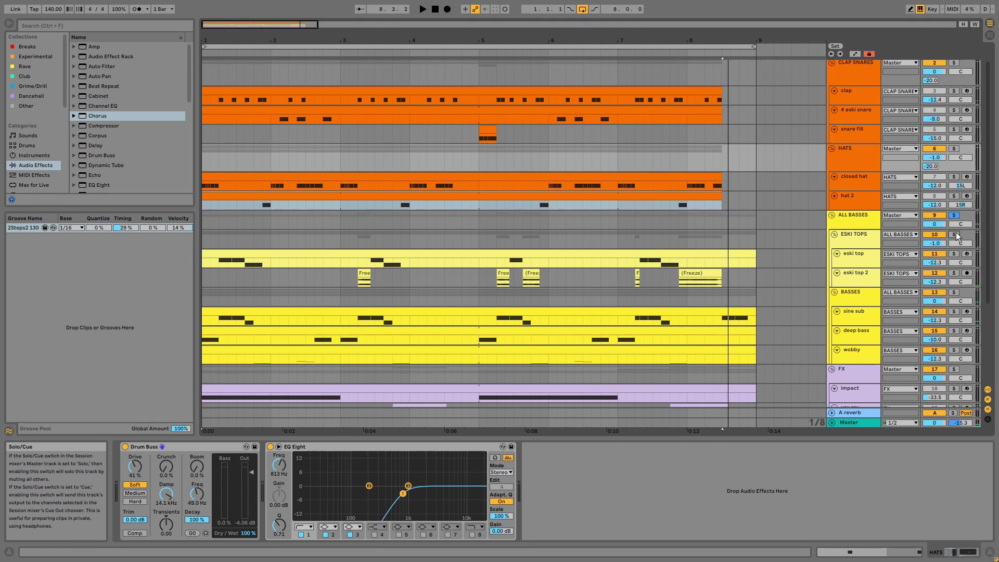
{"action": "left_click", "coordinate": [955, 235]}
{"action": "key", "text": "space"}
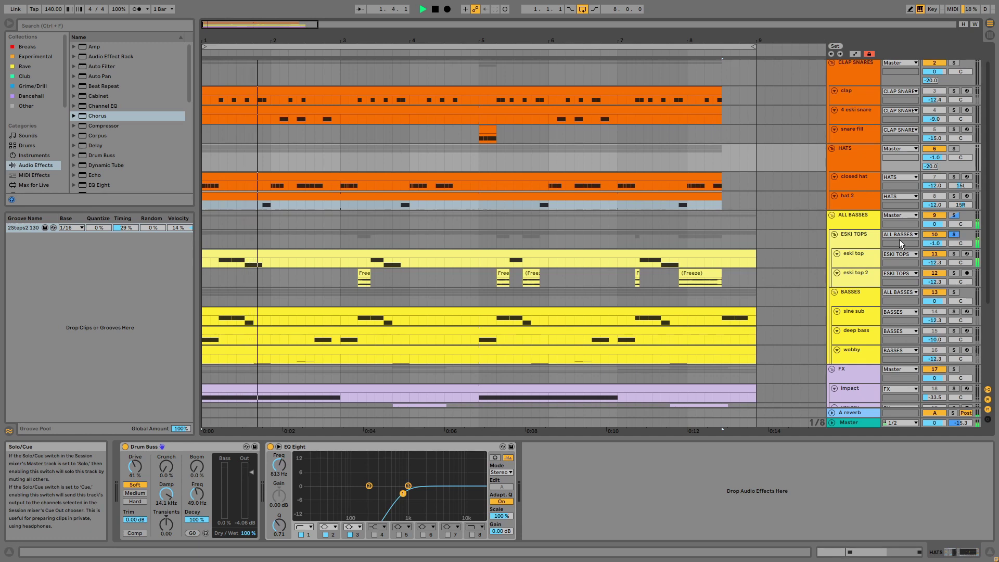
- Review the eski top track's Serum patch, covering its oscillator, distortion and LFO 1 modulation settings, and close the plug-in window
{"action": "left_click", "coordinate": [860, 262]}
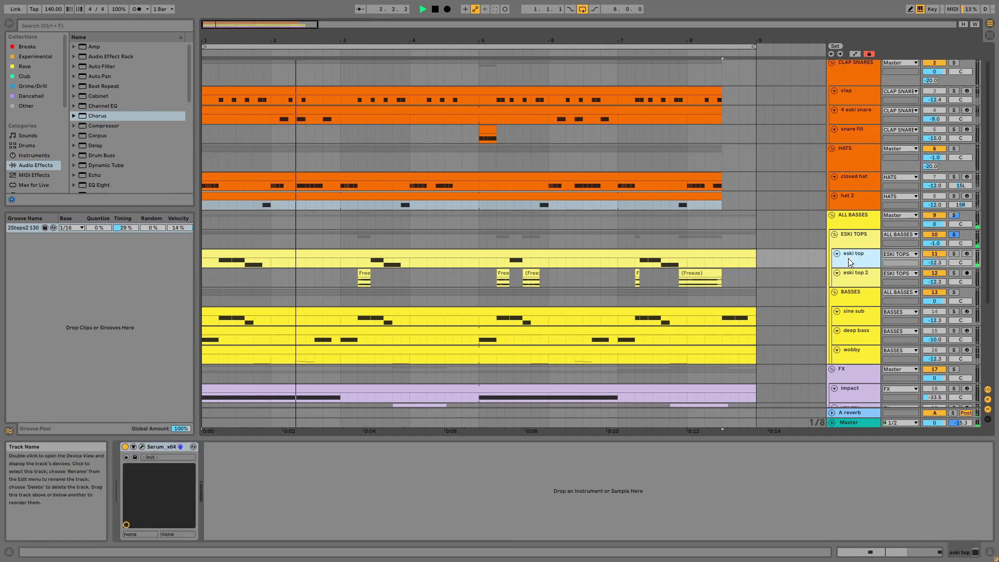
{"action": "left_click", "coordinate": [140, 446]}
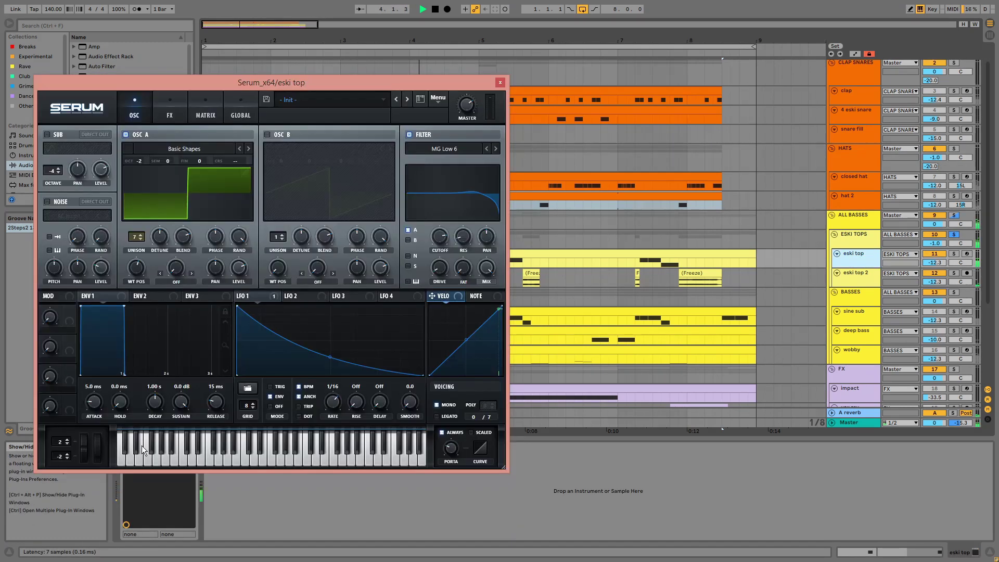
{"action": "key", "text": "space"}
{"action": "left_click", "coordinate": [177, 110]}
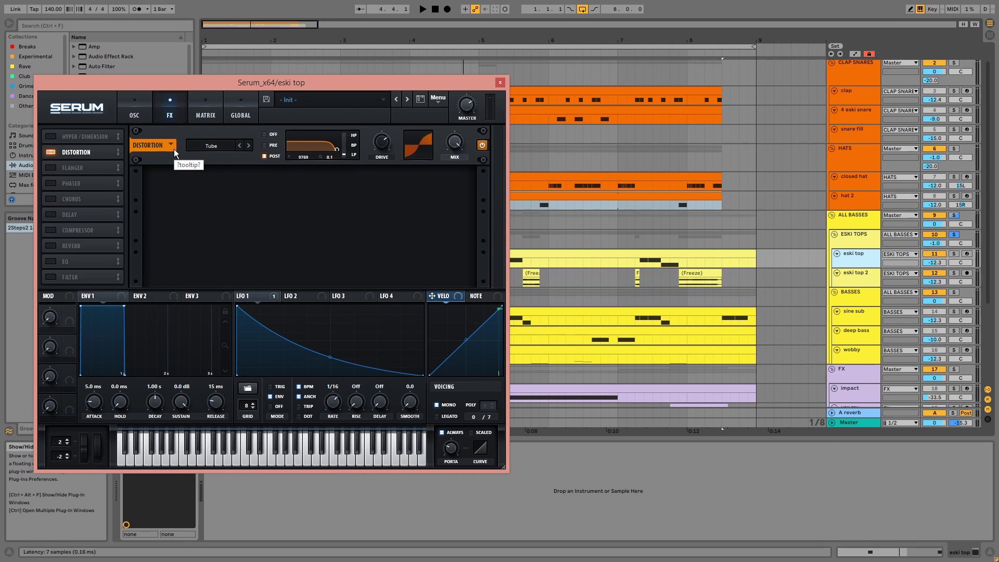
{"action": "left_click", "coordinate": [207, 111]}
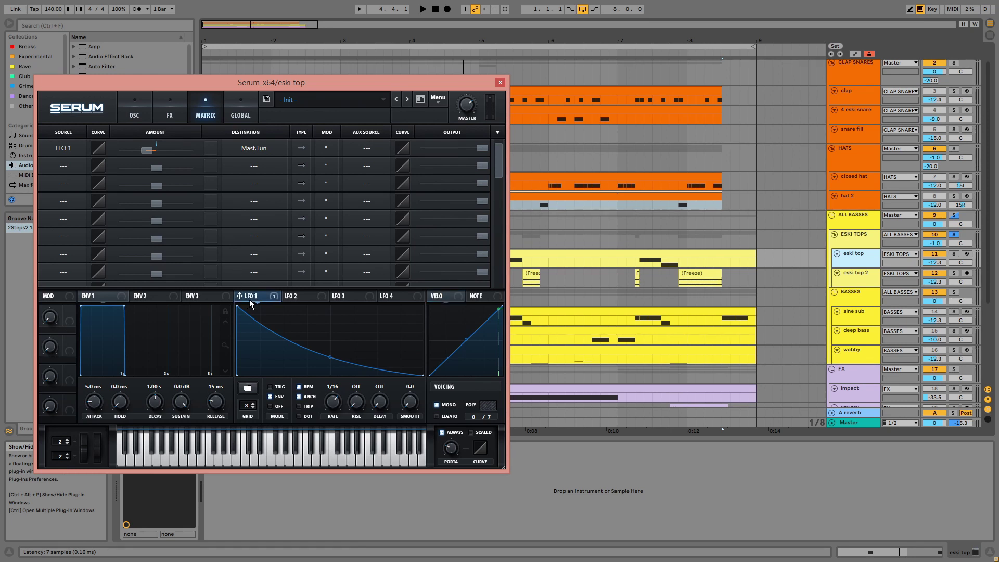
{"action": "mouse_move", "coordinate": [282, 402]}
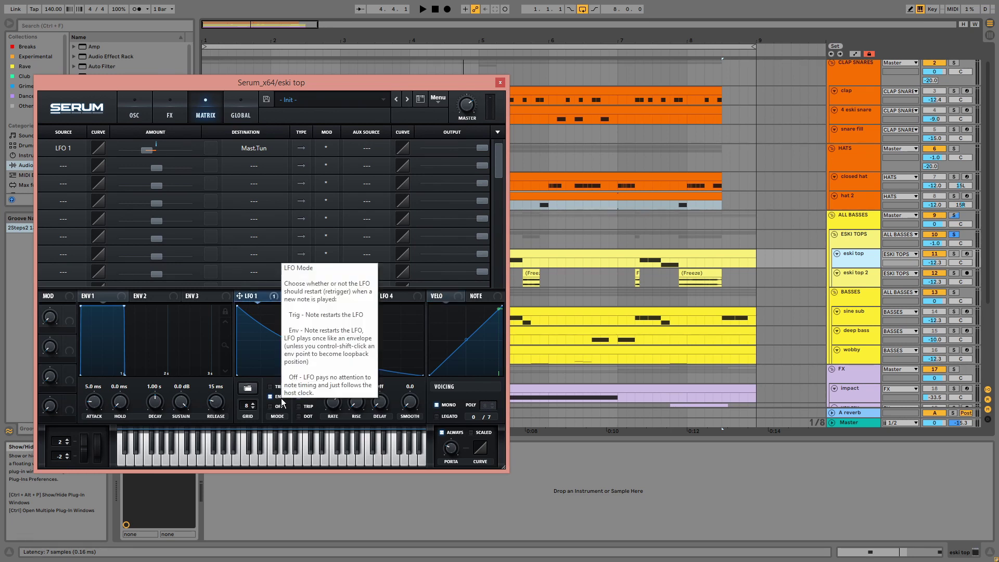
{"action": "left_click", "coordinate": [500, 83]}
- Solo the eski top 2 track and play its frozen clips from bar 3
{"action": "left_click", "coordinate": [848, 281]}
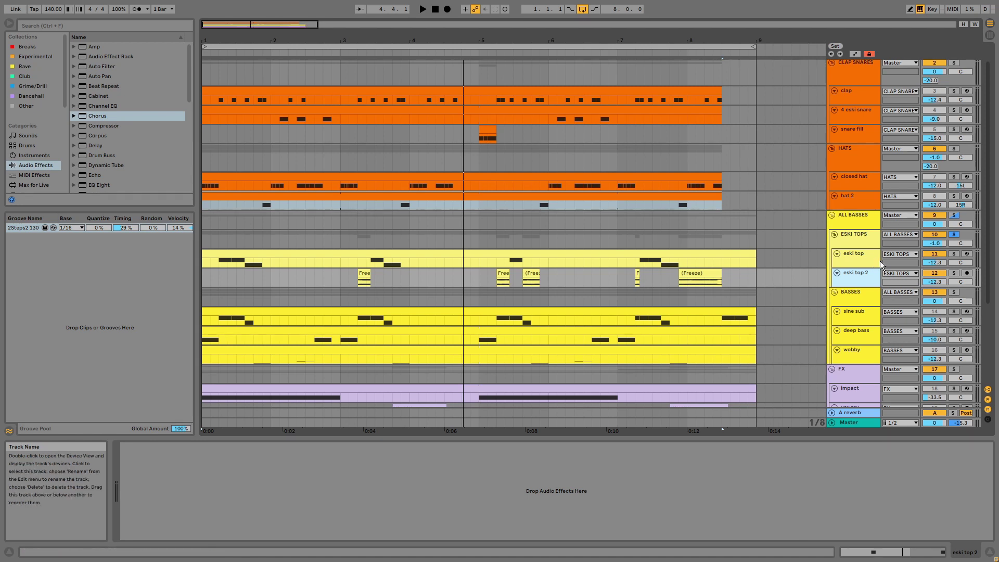
{"action": "left_click", "coordinate": [954, 272]}
{"action": "left_click", "coordinate": [342, 273]}
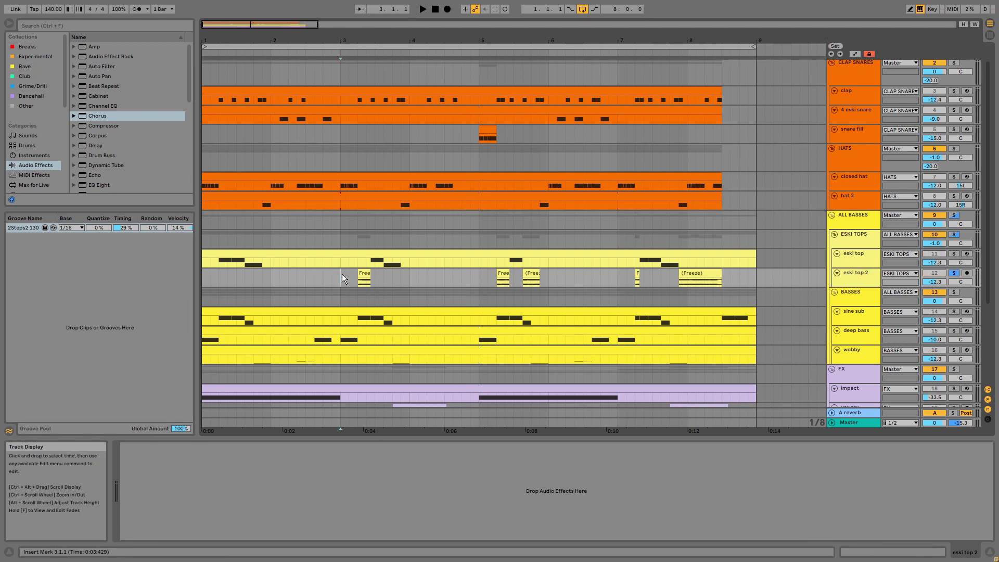
{"action": "key", "text": "space"}
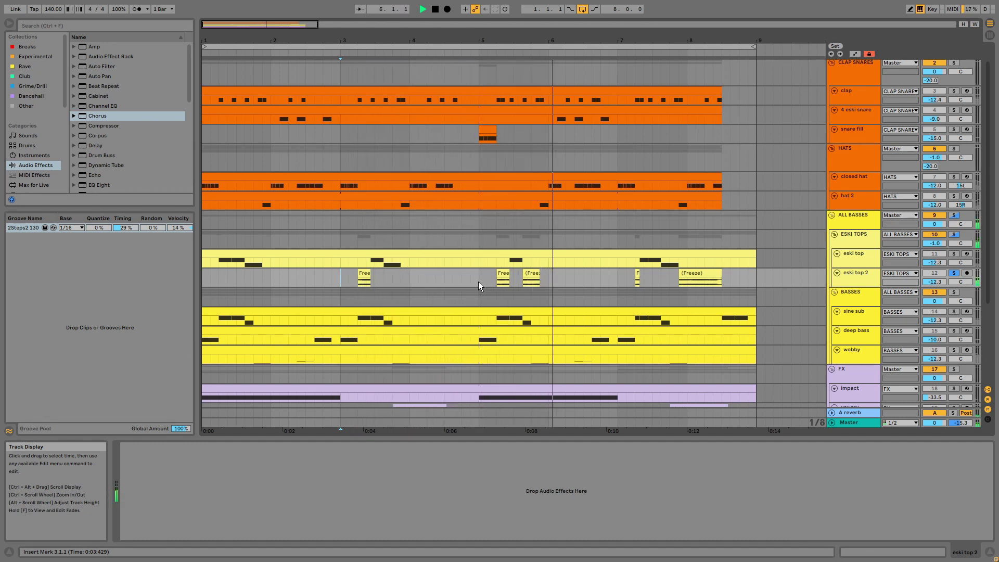
{"action": "key", "text": "space"}
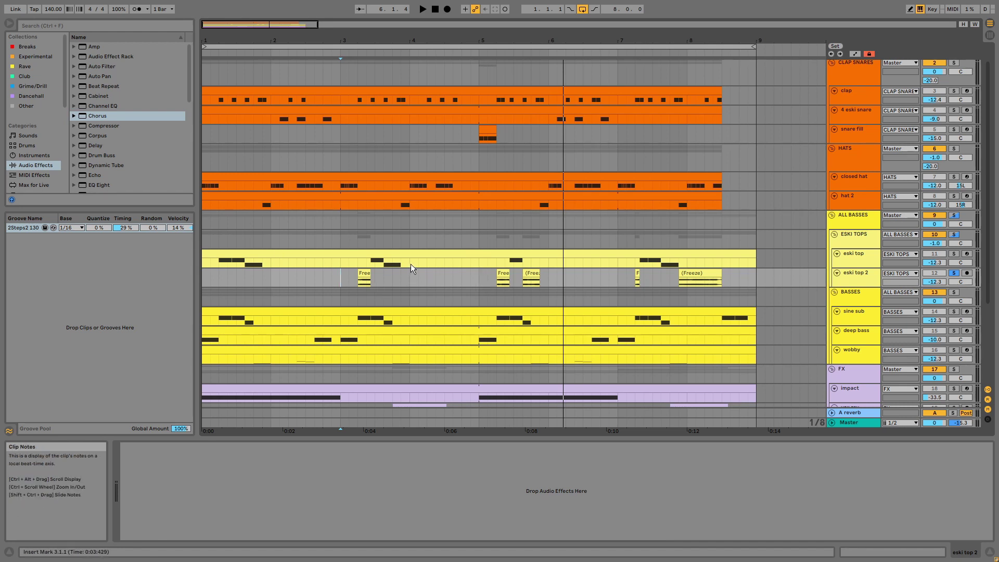
- Examine the eski top clip's MIDI notes and return to the arrangement
{"action": "double_click", "coordinate": [484, 250]}
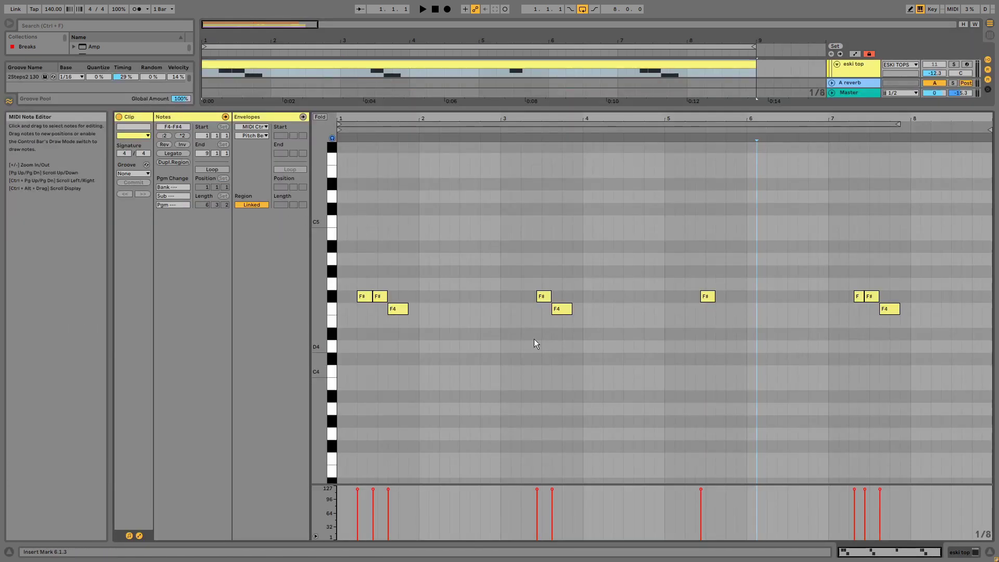
{"action": "key", "text": "plus"}
{"action": "key", "text": "plus"}
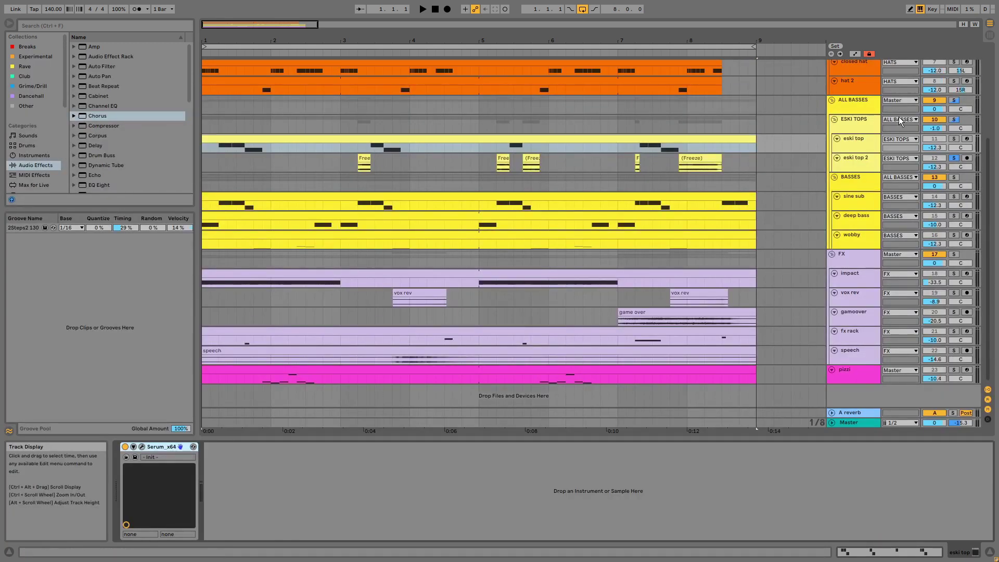
- Solo the whole ESKI TOPS group, show its effects chain, and play it from the start
{"action": "left_click", "coordinate": [897, 127]}
{"action": "left_click", "coordinate": [954, 120]}
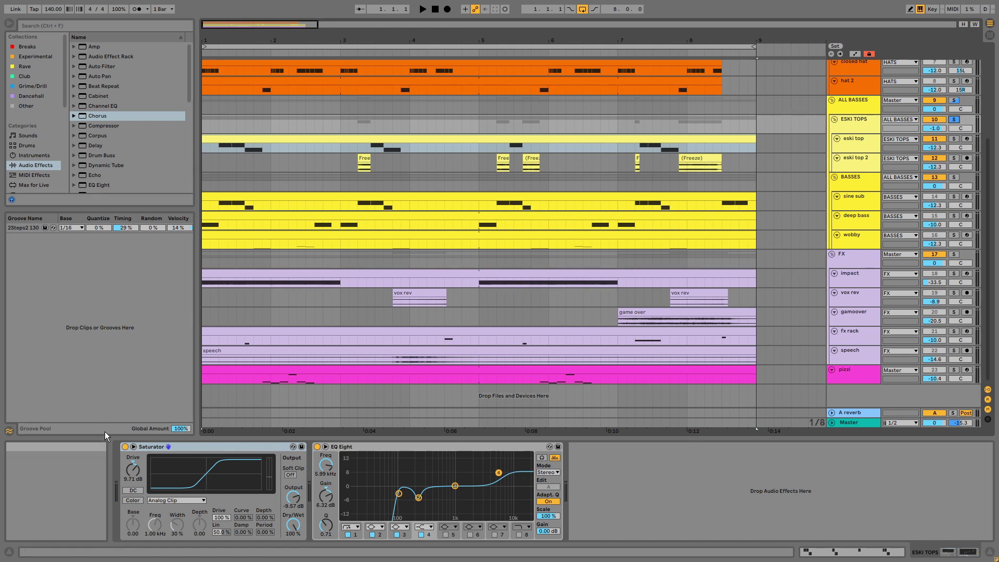
{"action": "key", "text": "space"}
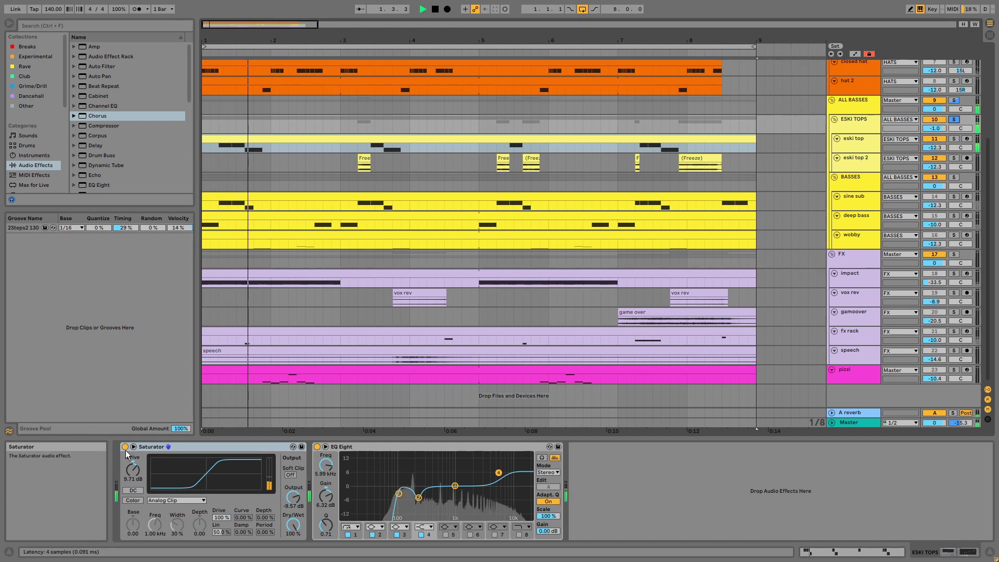
- Compare the ESKI TOPS group with its Saturator bypassed, and switch the Saturator back on
{"action": "left_click", "coordinate": [125, 447]}
{"action": "key", "text": "space"}
{"action": "key", "text": "space"}
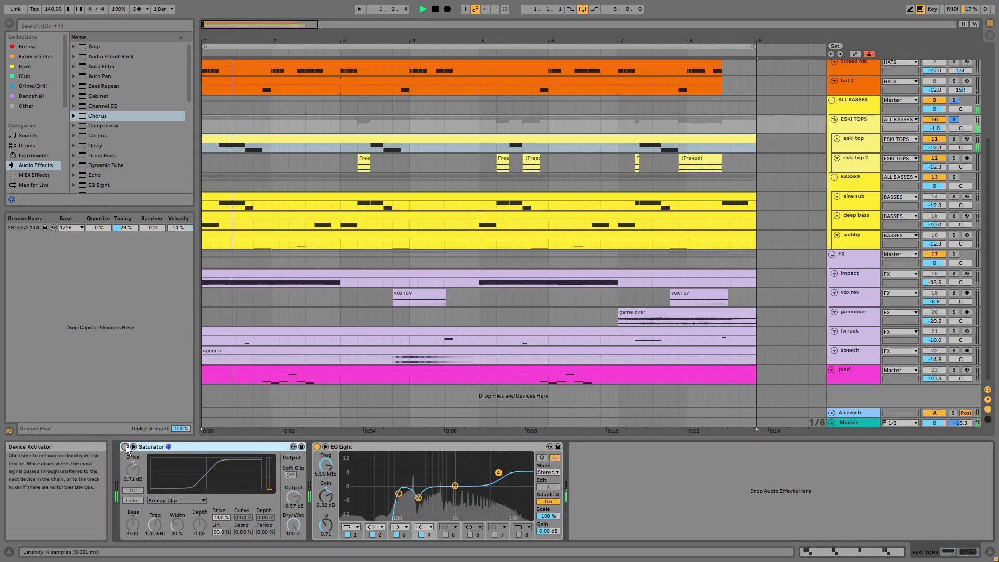
{"action": "key", "text": "space"}
{"action": "left_click", "coordinate": [125, 446]}
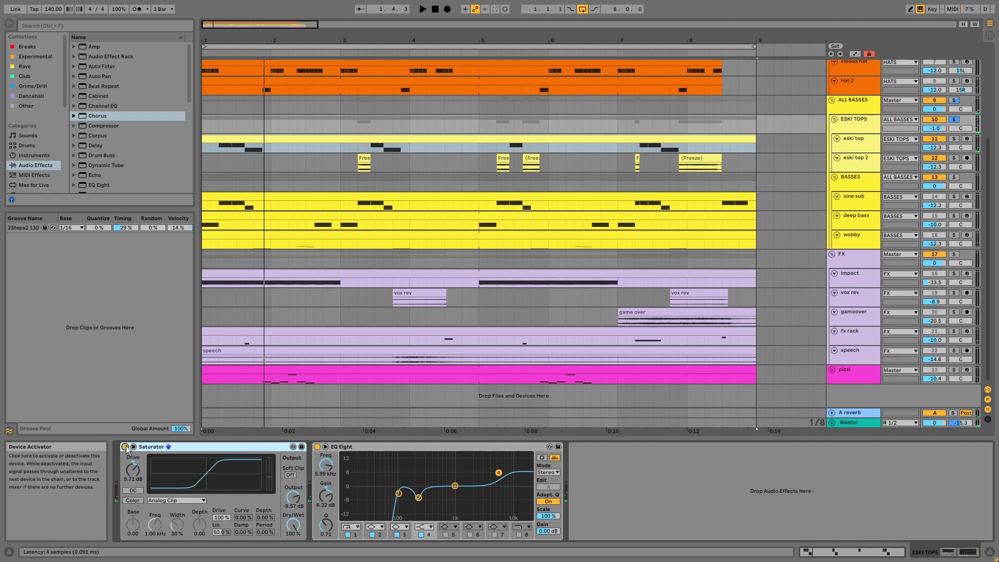
{"action": "key", "text": "space"}
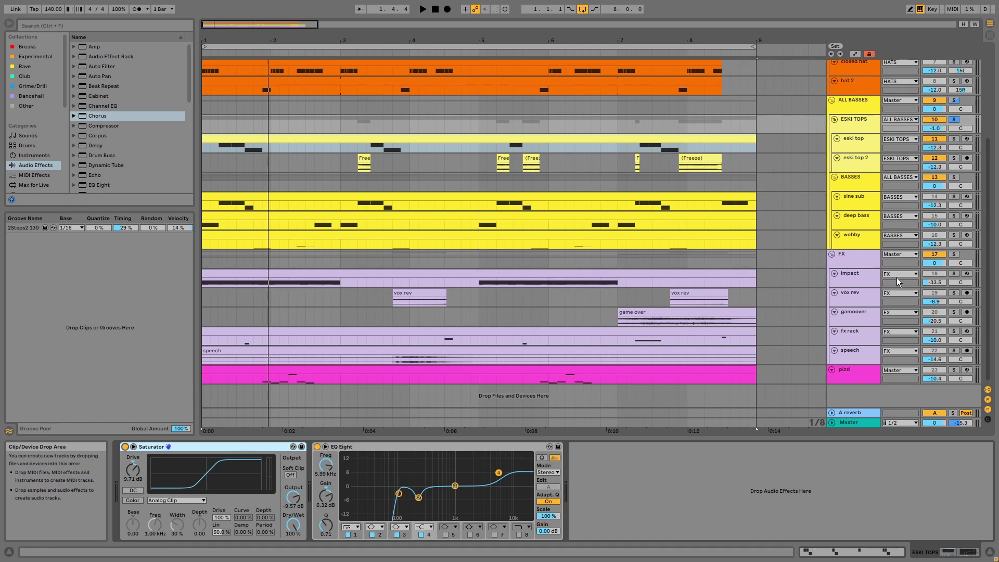
- Solo and play the sine sub track, review its Serum patch, and close the plug-in window
{"action": "left_click", "coordinate": [953, 196]}
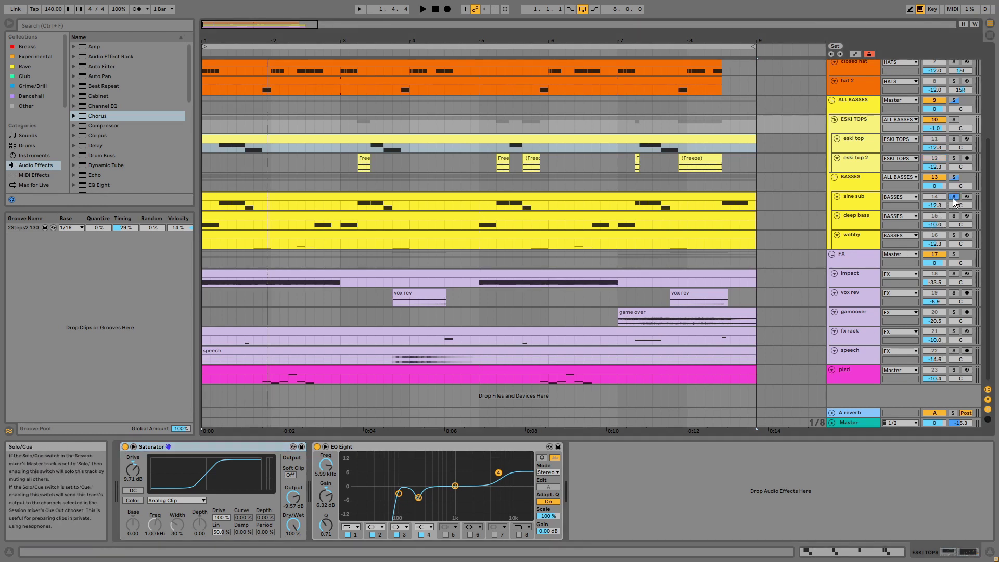
{"action": "key", "text": "space"}
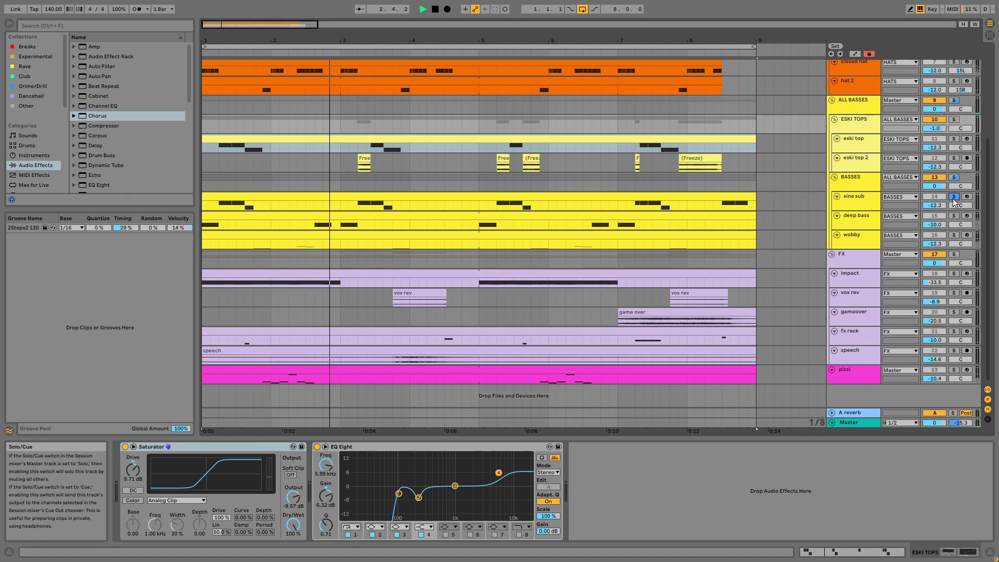
{"action": "left_click", "coordinate": [856, 203]}
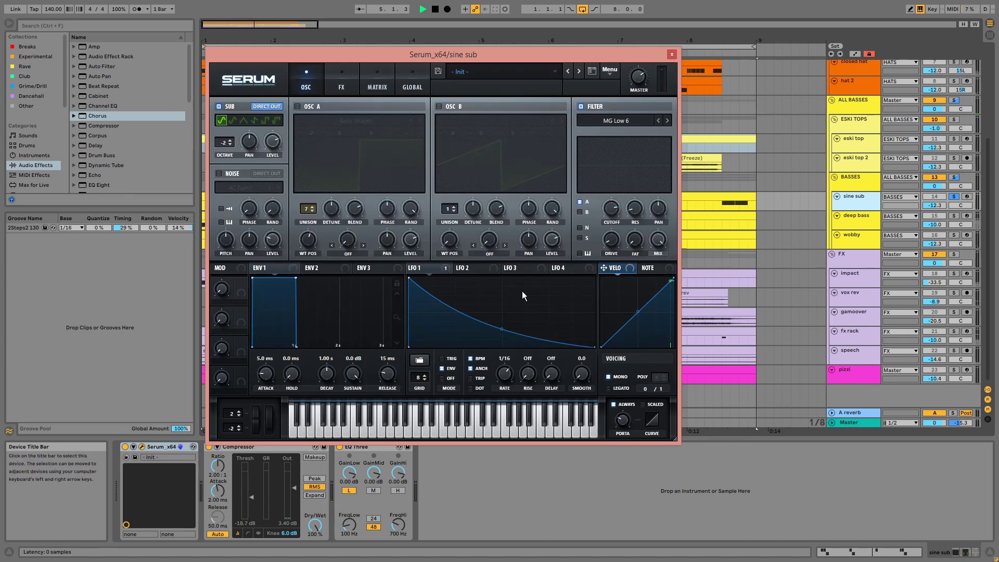
{"action": "key", "text": "space"}
{"action": "left_click", "coordinate": [672, 55]}
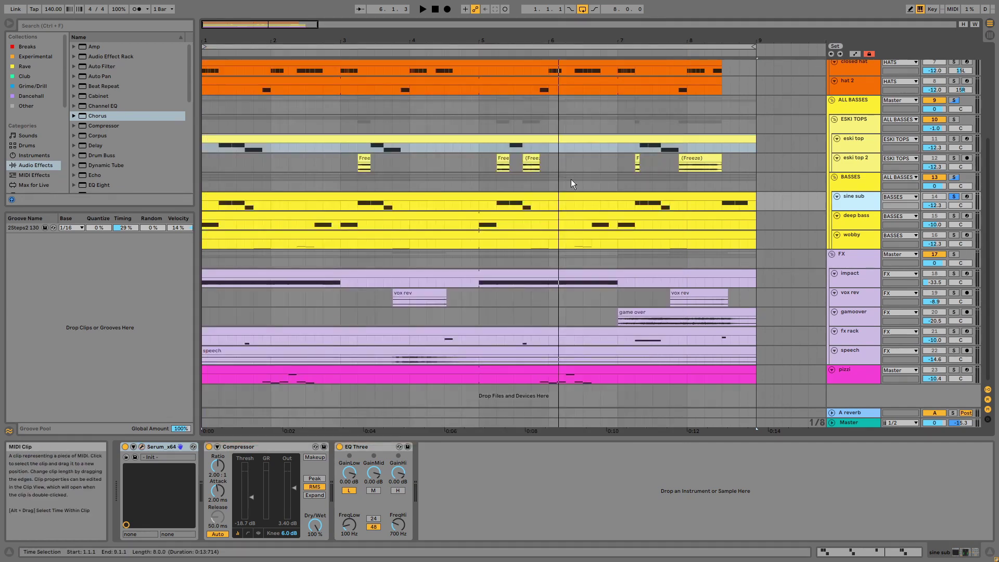
- Examine the sine sub clip's MIDI notes during playback and return to the arrangement
{"action": "double_click", "coordinate": [551, 199]}
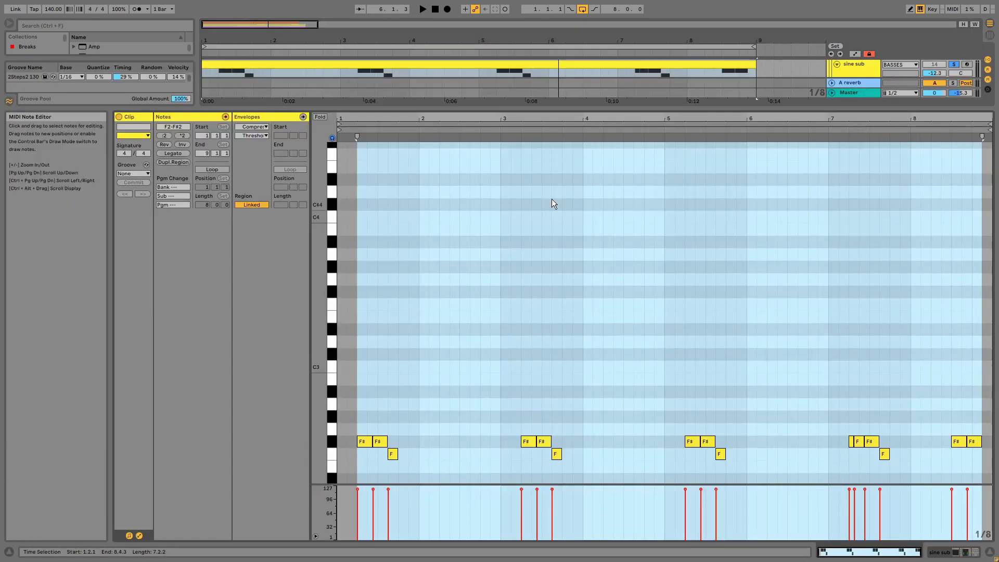
{"action": "key", "text": "space"}
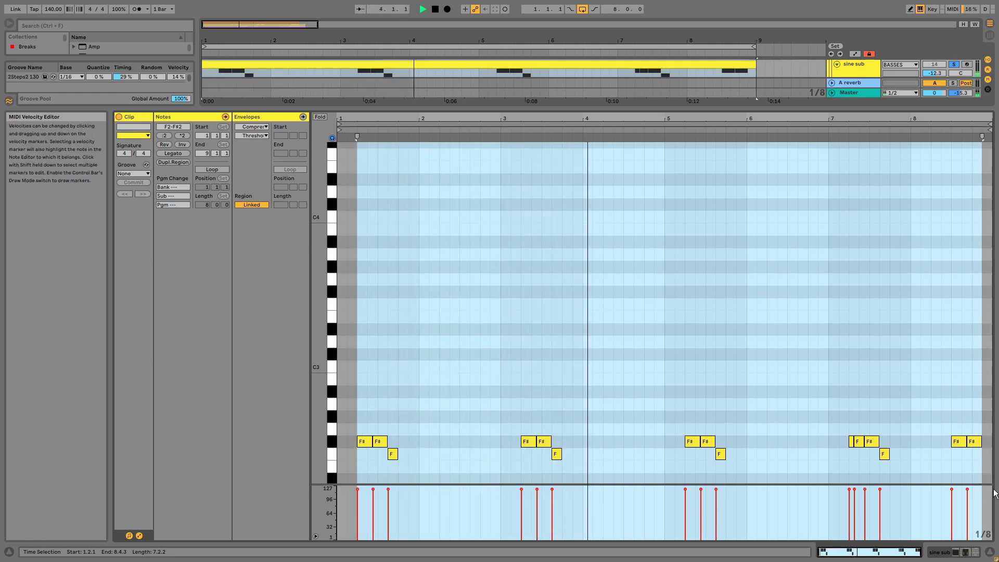
{"action": "left_click", "coordinate": [959, 442]}
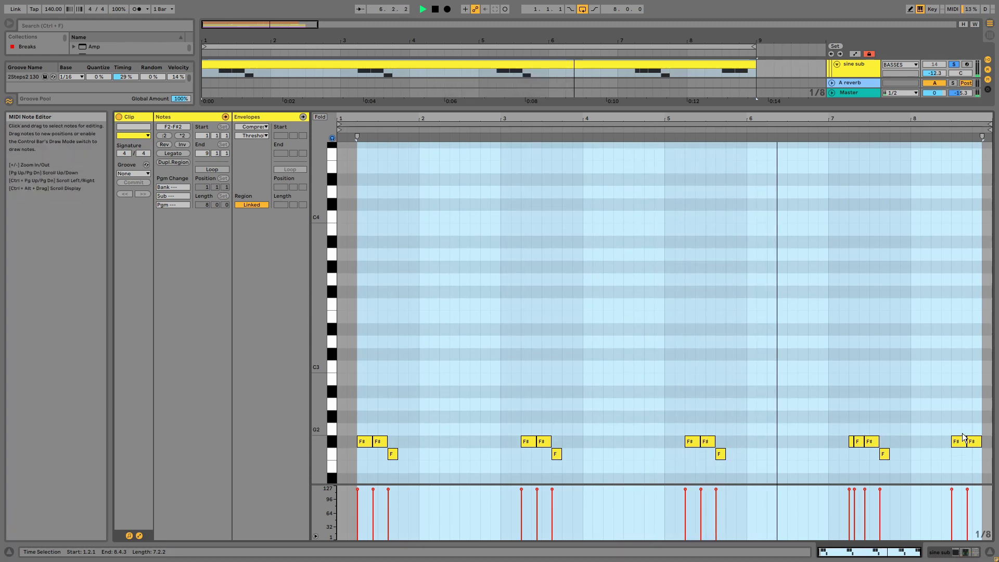
{"action": "key", "text": "shift+Tab"}
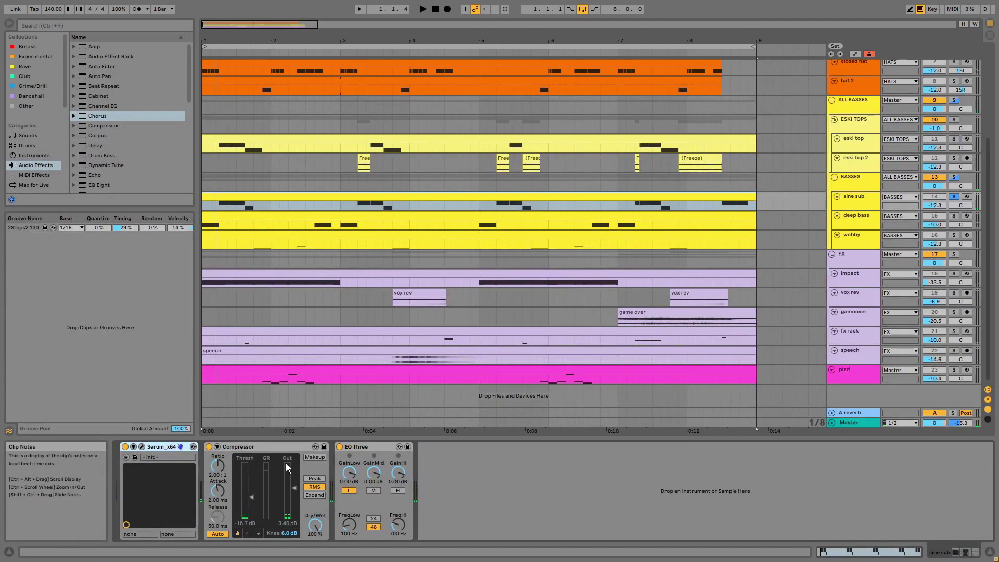
- Review the Compressor on the sine sub track while playing the part
{"action": "left_click", "coordinate": [282, 447]}
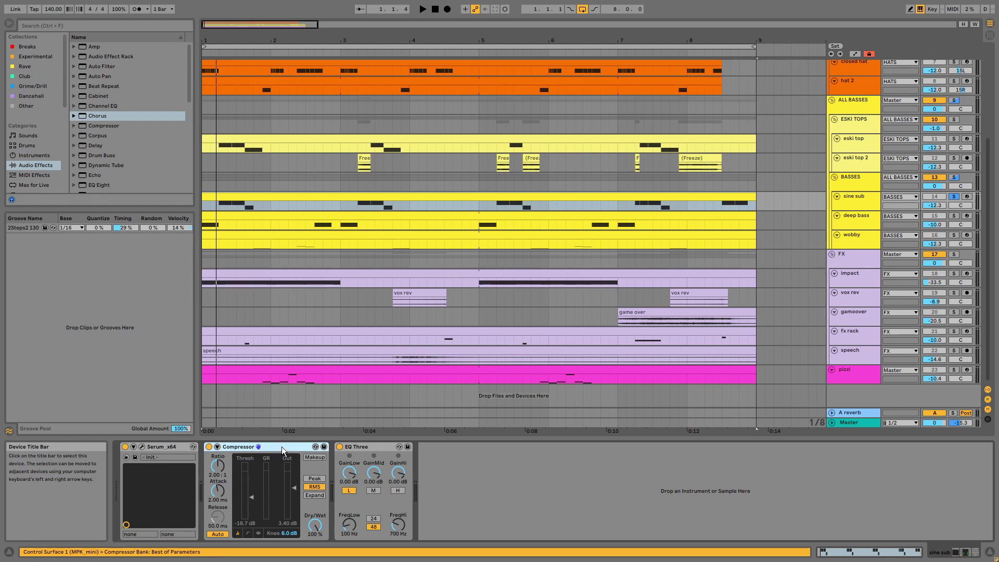
{"action": "key", "text": "space"}
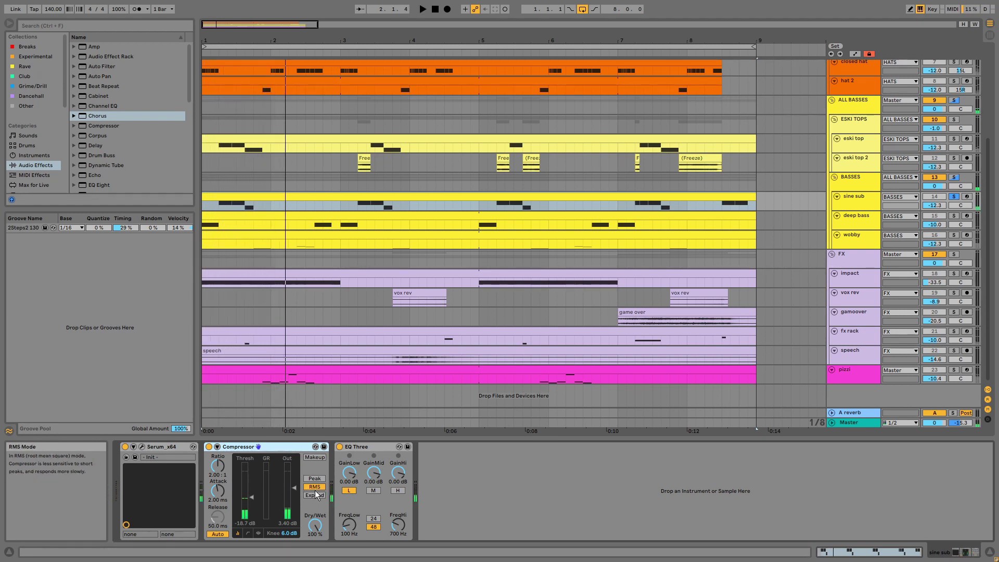
{"action": "key", "text": "space"}
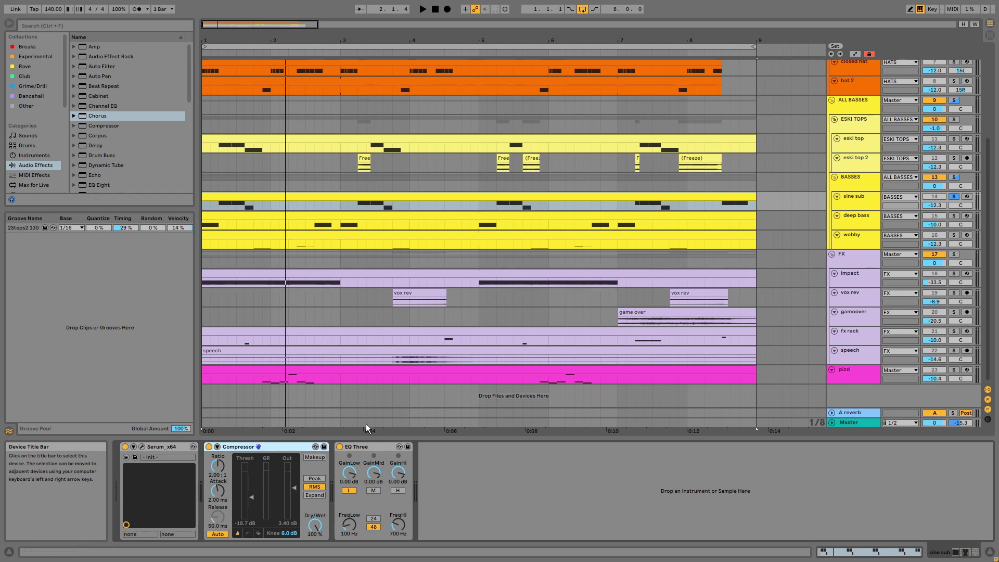
- Solo and play the deep bass track, and show the sub chain of its Instrument Rack
{"action": "left_click", "coordinate": [950, 218]}
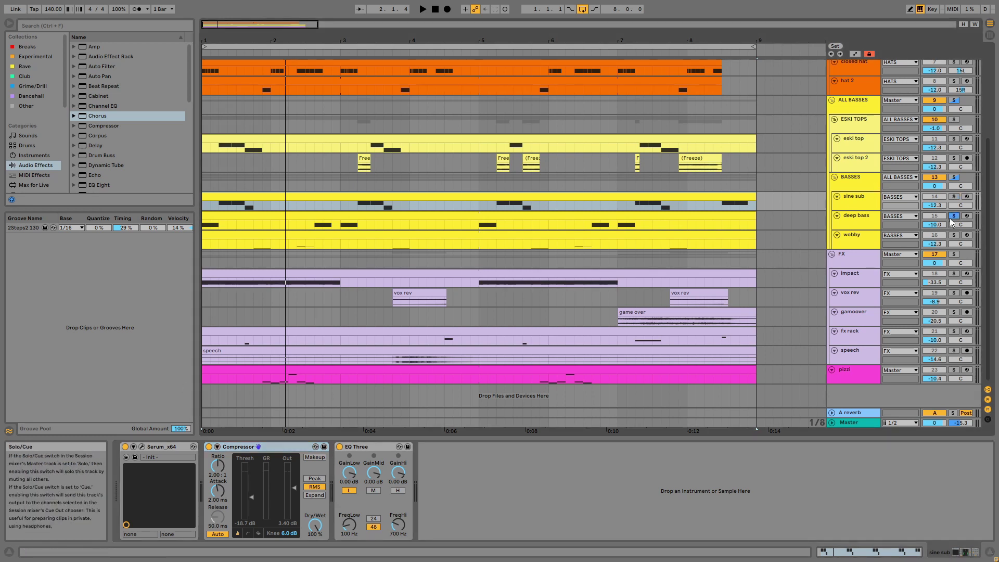
{"action": "key", "text": "space"}
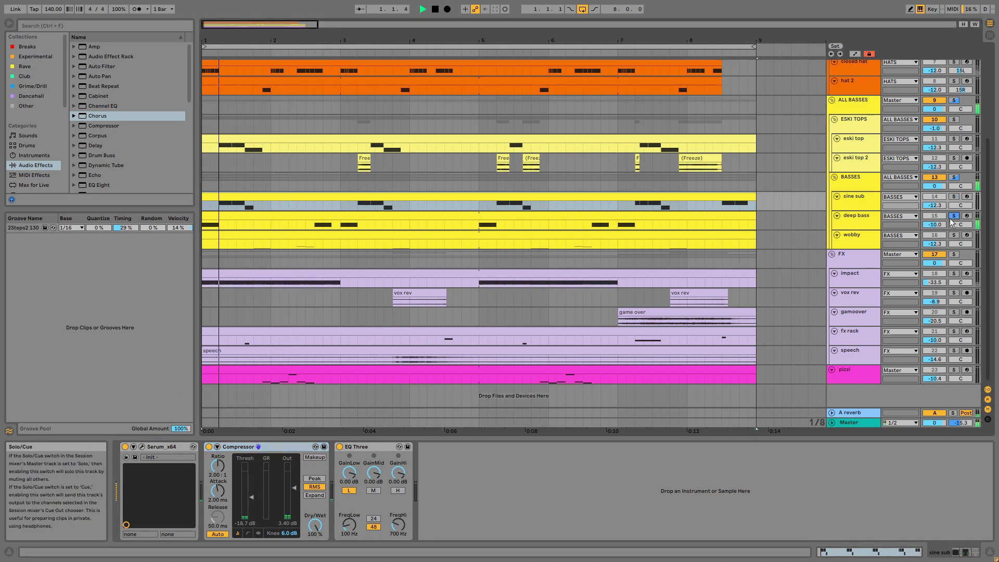
{"action": "left_click", "coordinate": [851, 216]}
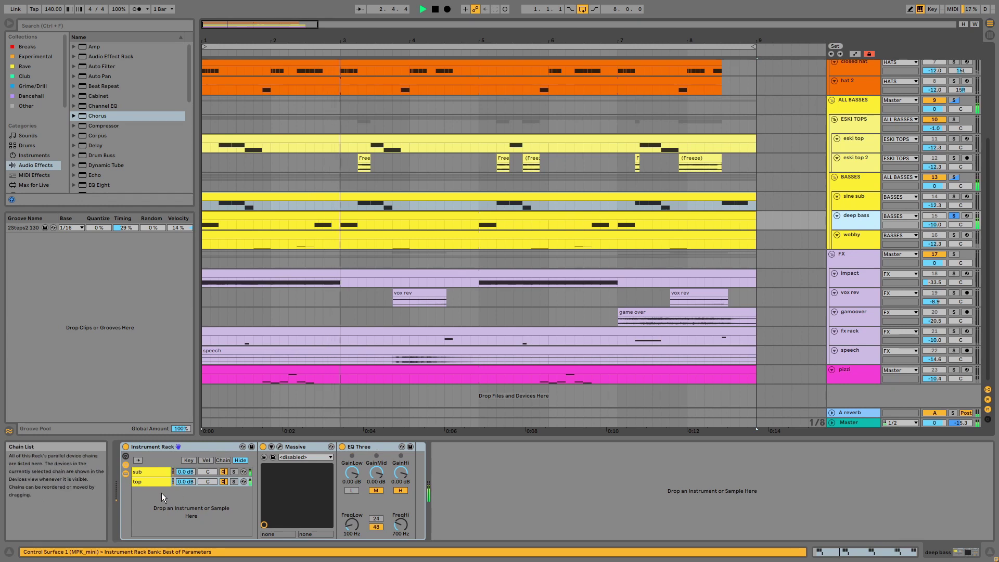
{"action": "left_click", "coordinate": [165, 473]}
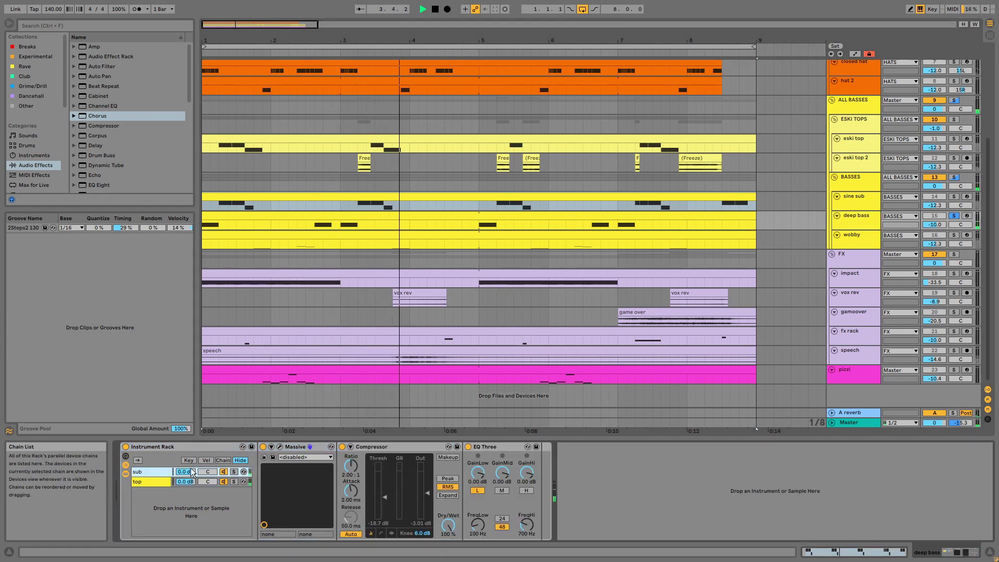
- Review the sub chain's Massive patch with its envelope 4 and voicing settings, plus the chain's Compressor and EQ Three
{"action": "left_click", "coordinate": [279, 447]}
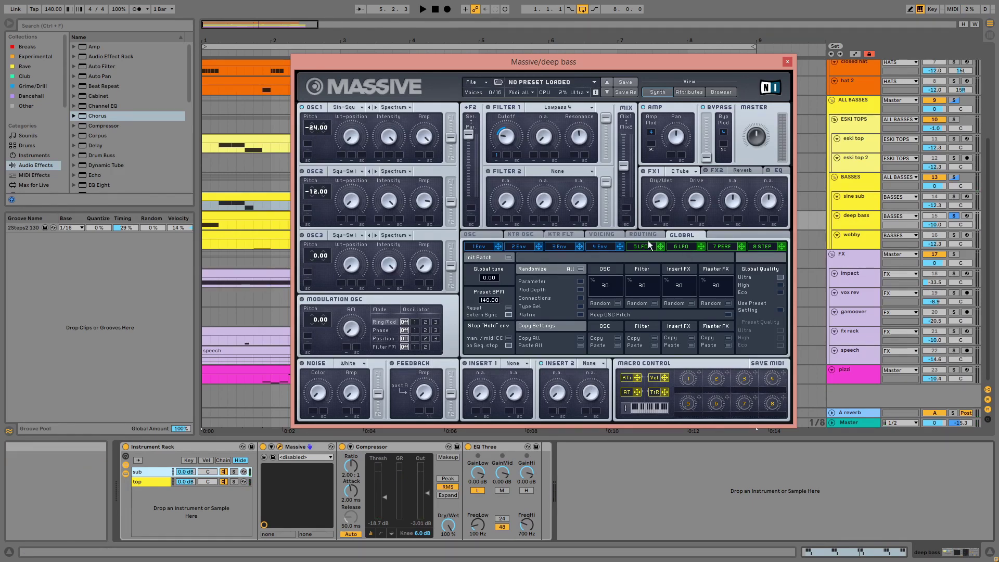
{"action": "left_click", "coordinate": [605, 247]}
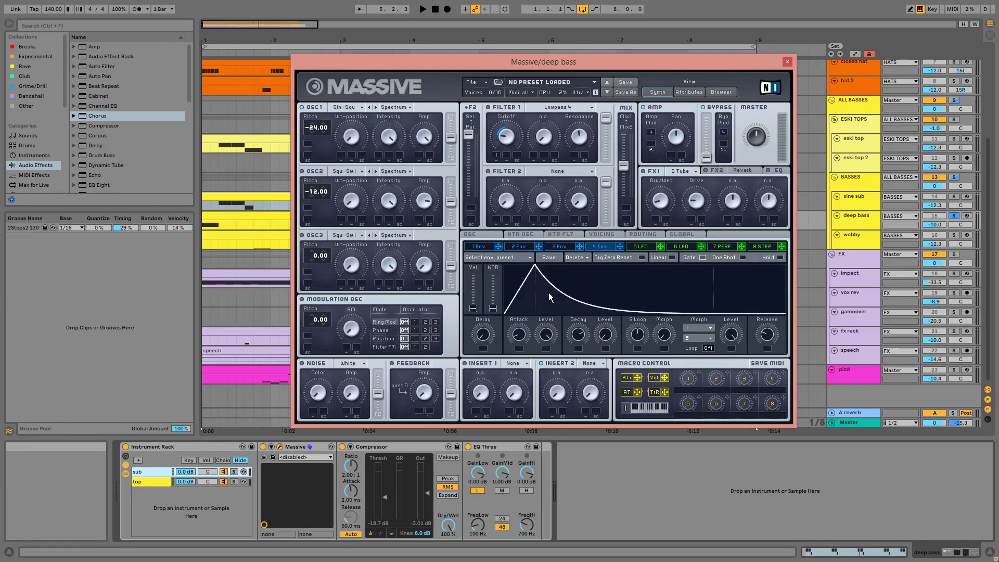
{"action": "left_click", "coordinate": [605, 233]}
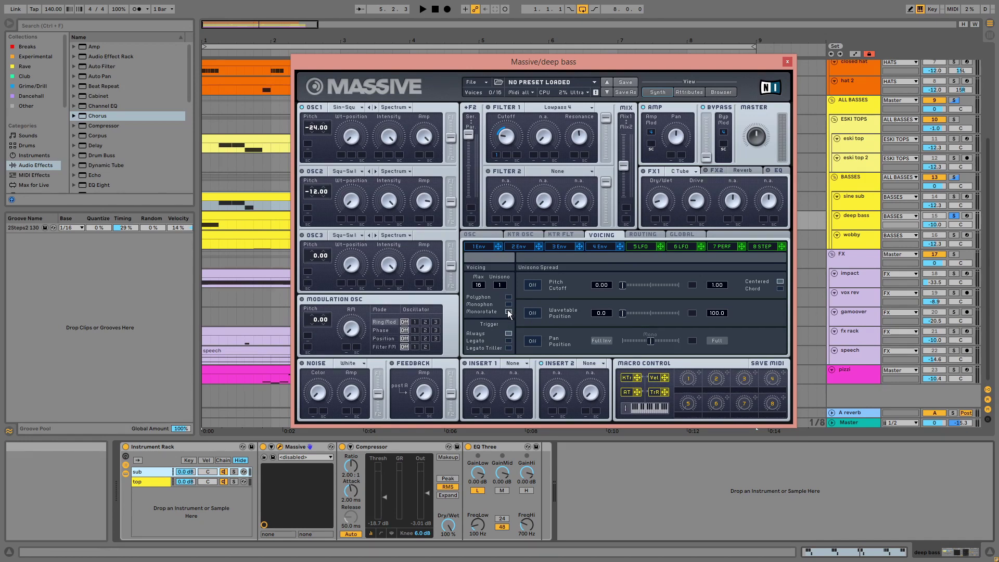
{"action": "left_click", "coordinate": [787, 62]}
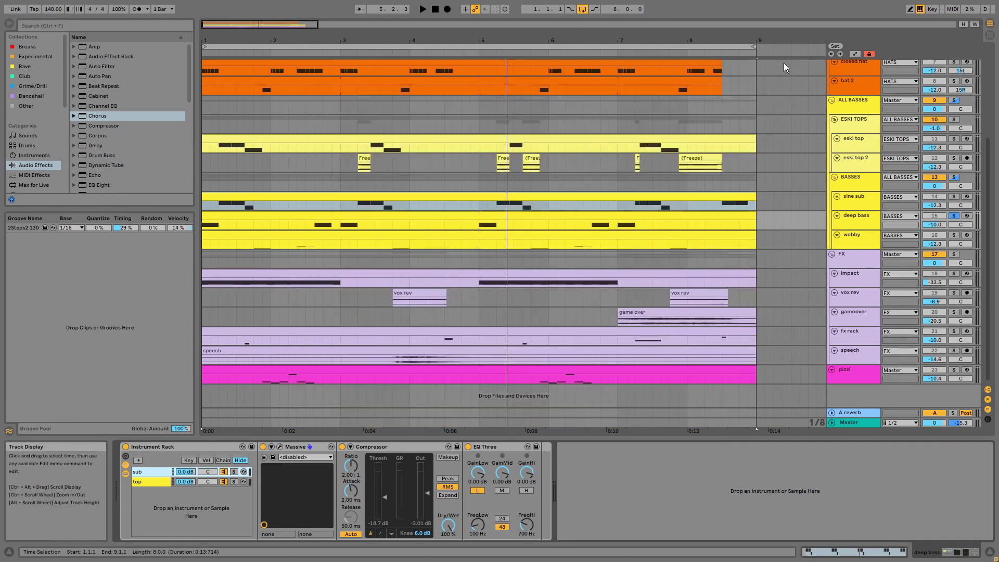
{"action": "left_click", "coordinate": [391, 445]}
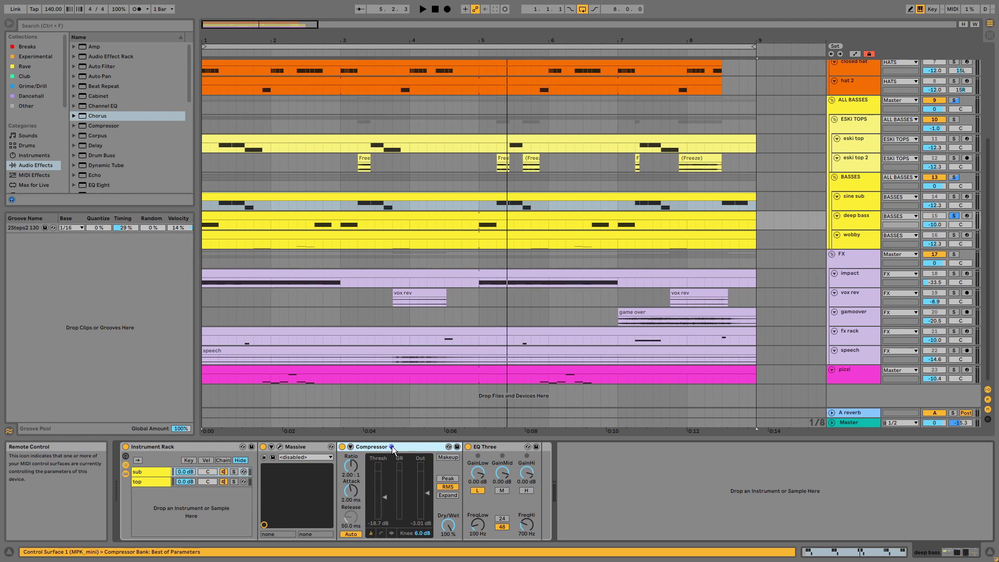
{"action": "left_click", "coordinate": [489, 448]}
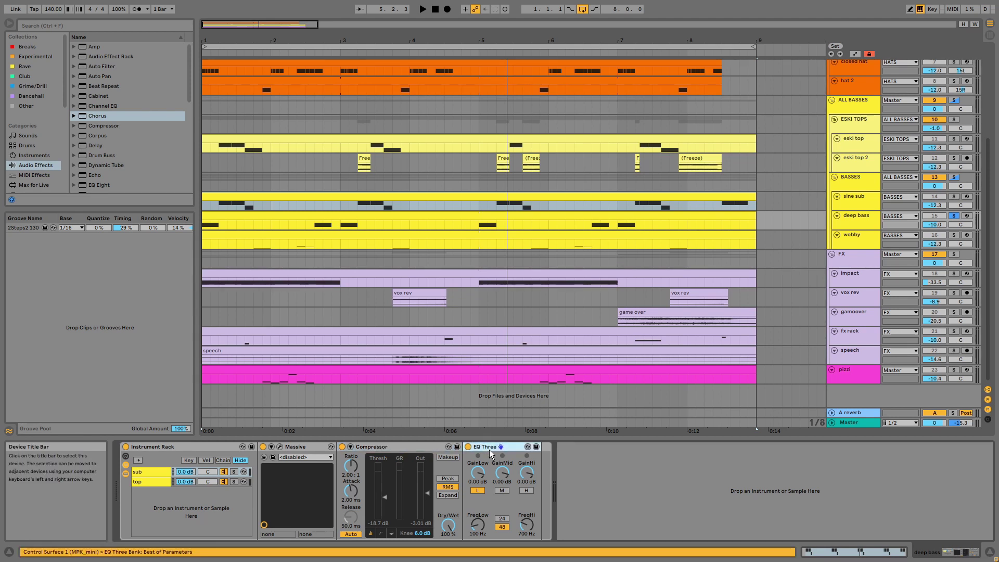
- Review the deep bass top chain's Massive patch, including envelopes 1 and 4, and the chain's EQ Three
{"action": "left_click", "coordinate": [154, 479]}
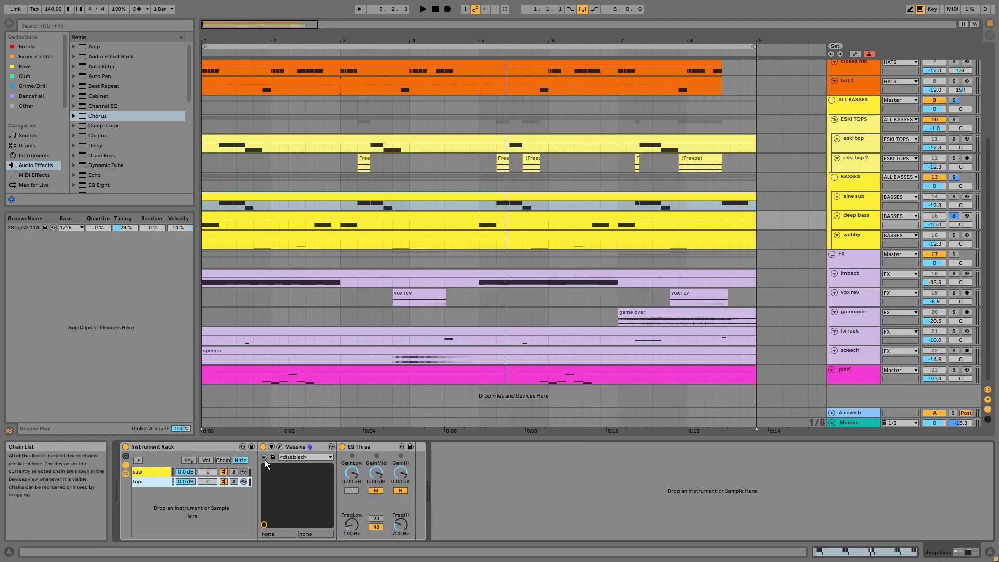
{"action": "left_click", "coordinate": [279, 446]}
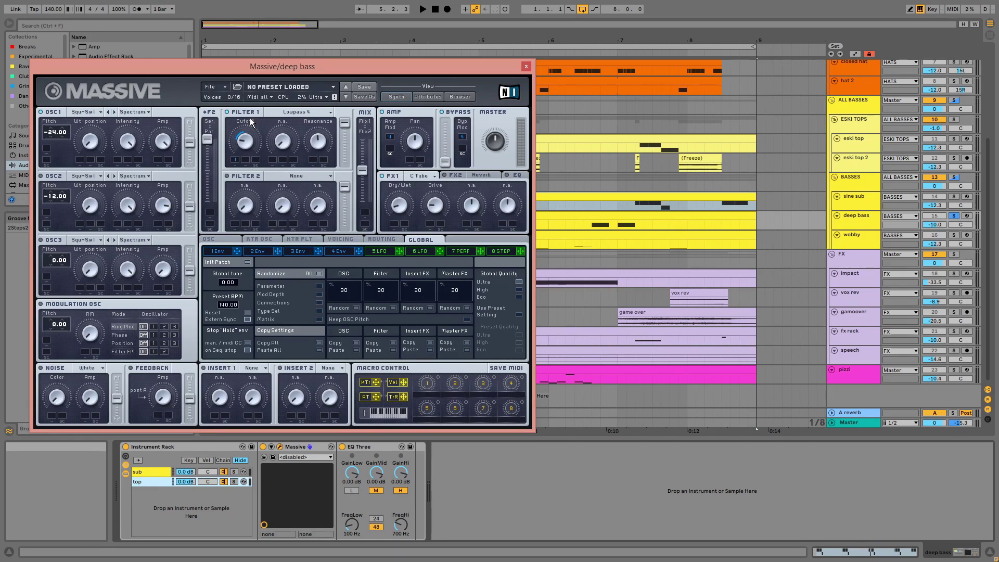
{"action": "left_click", "coordinate": [221, 251]}
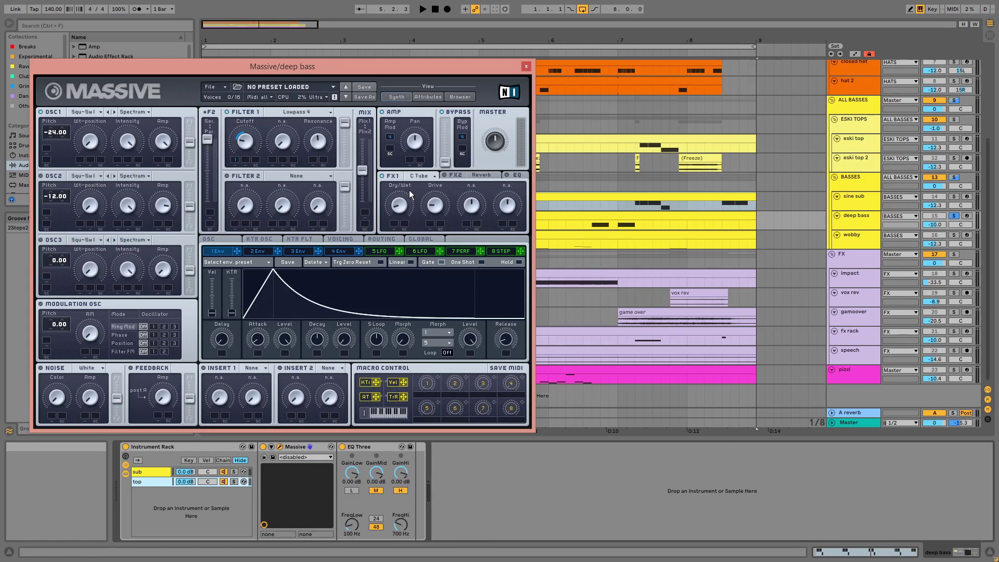
{"action": "left_click", "coordinate": [346, 253]}
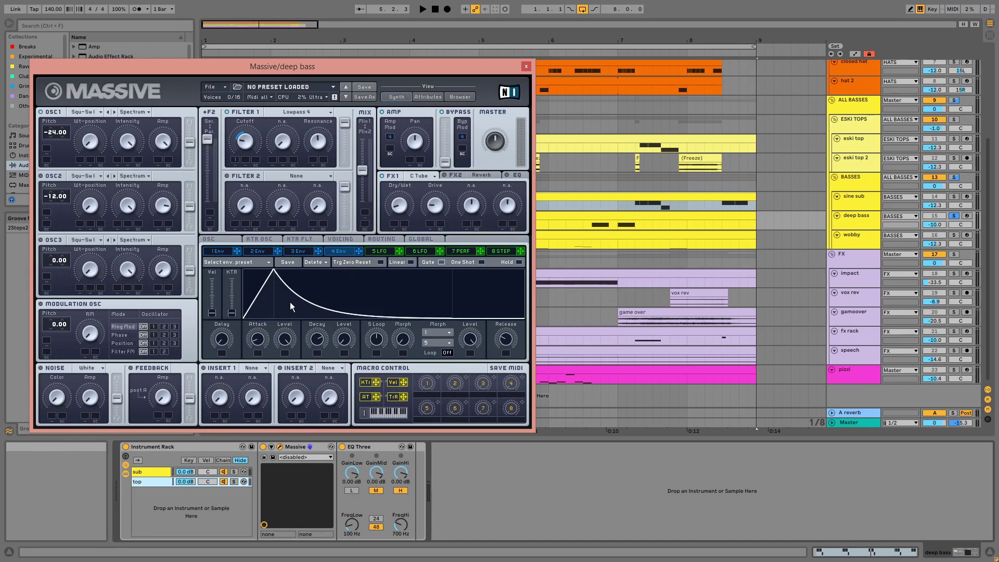
{"action": "left_click", "coordinate": [525, 66]}
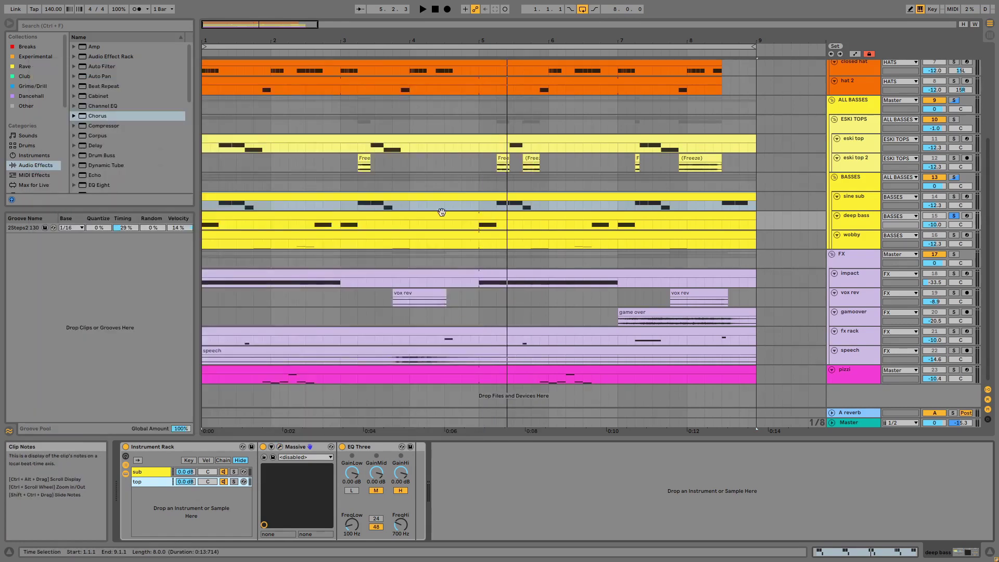
{"action": "left_click", "coordinate": [363, 447]}
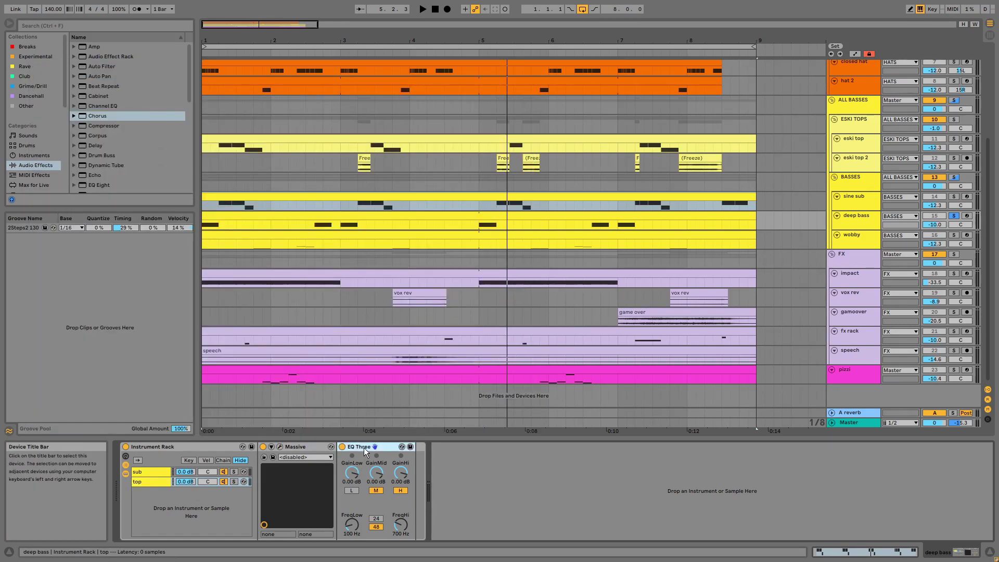
- Examine the deep bass clip's MIDI notes, play the part, and return to the arrangement
{"action": "left_click", "coordinate": [405, 216]}
{"action": "double_click", "coordinate": [404, 216]}
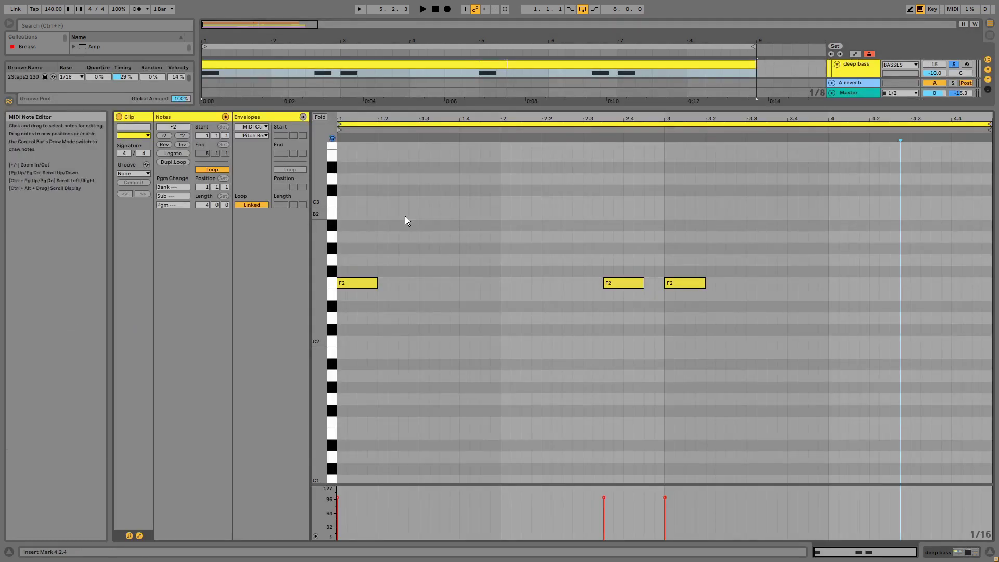
{"action": "key", "text": "space"}
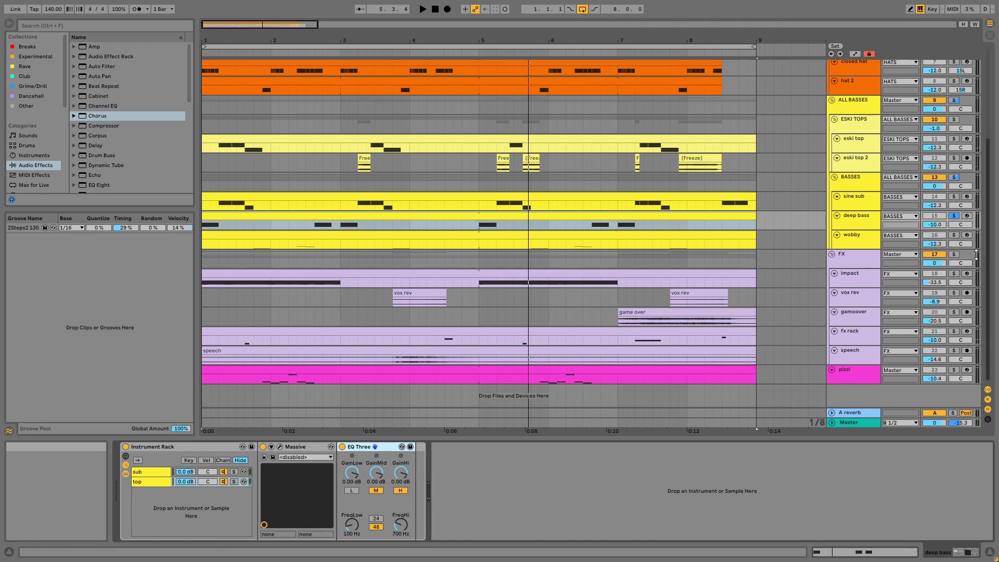
- Solo and play the wobby bass track, and audition the ESKI TOPS group alone and together with it
{"action": "left_click", "coordinate": [953, 235]}
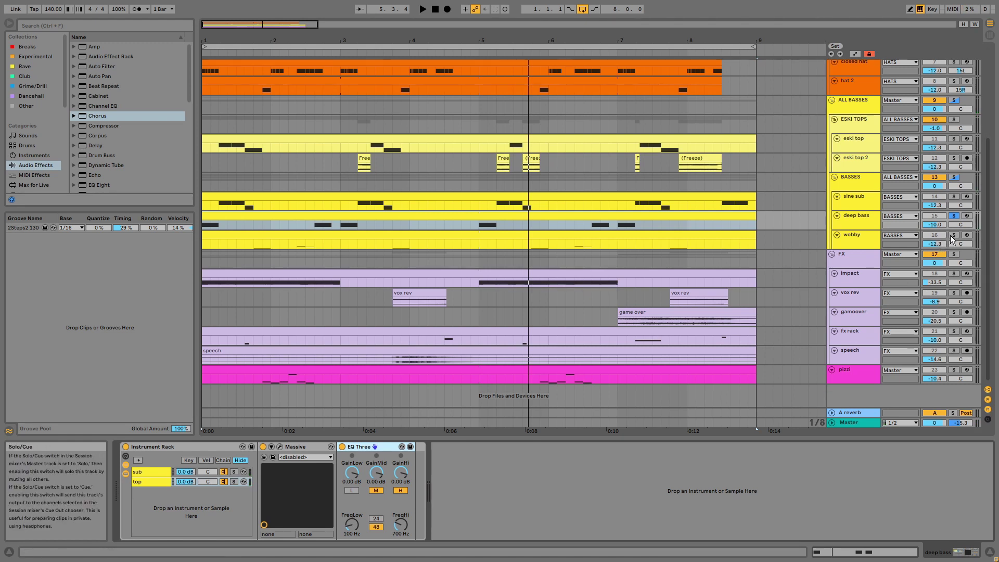
{"action": "left_click", "coordinate": [390, 232]}
{"action": "key", "text": "space"}
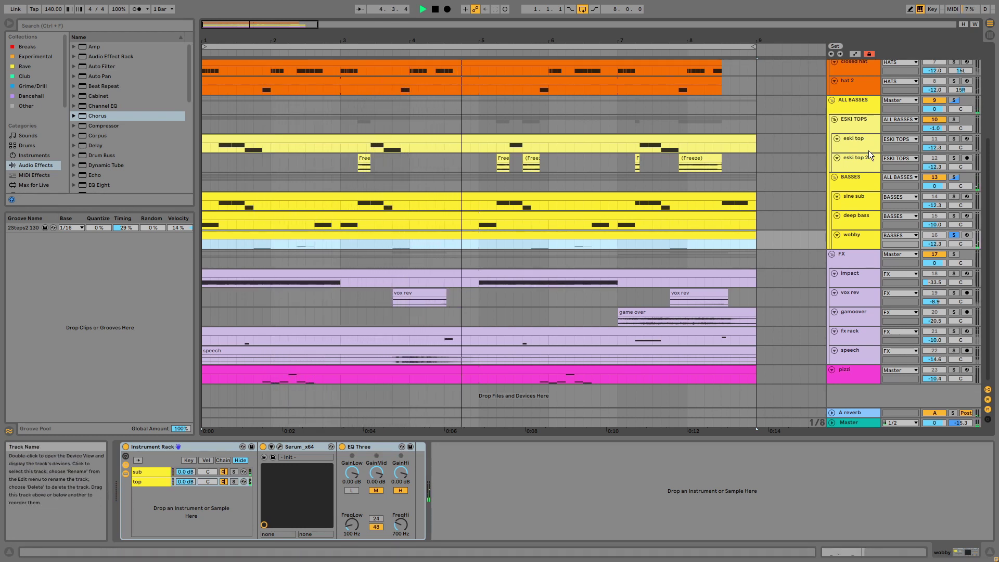
{"action": "left_click", "coordinate": [953, 120]}
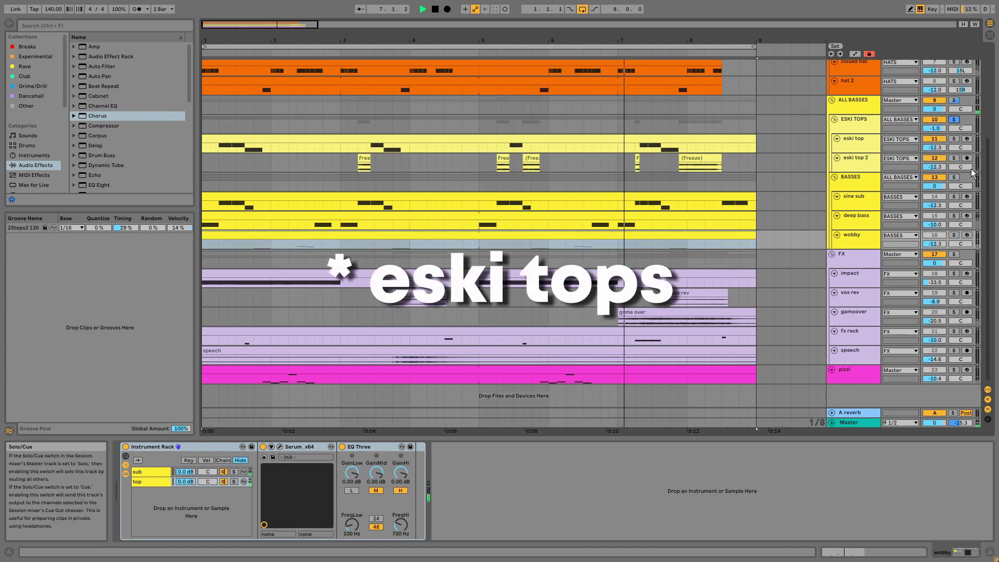
{"action": "left_click", "coordinate": [954, 235], "text": "ctrl"}
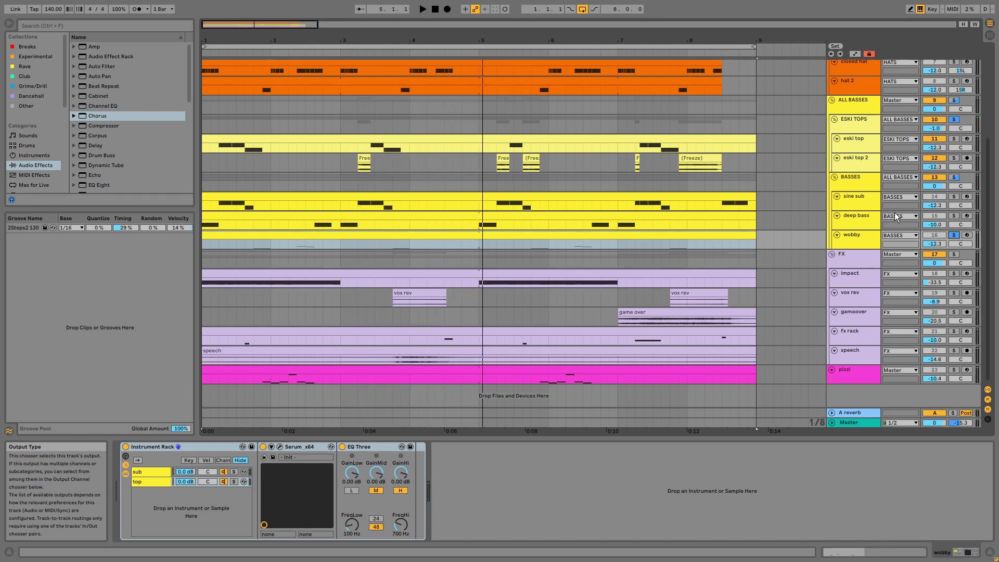
- Review the wobby top chain's Serum patch, including its LFO 2 settings, and the chain's EQ Three
{"action": "left_click", "coordinate": [279, 446]}
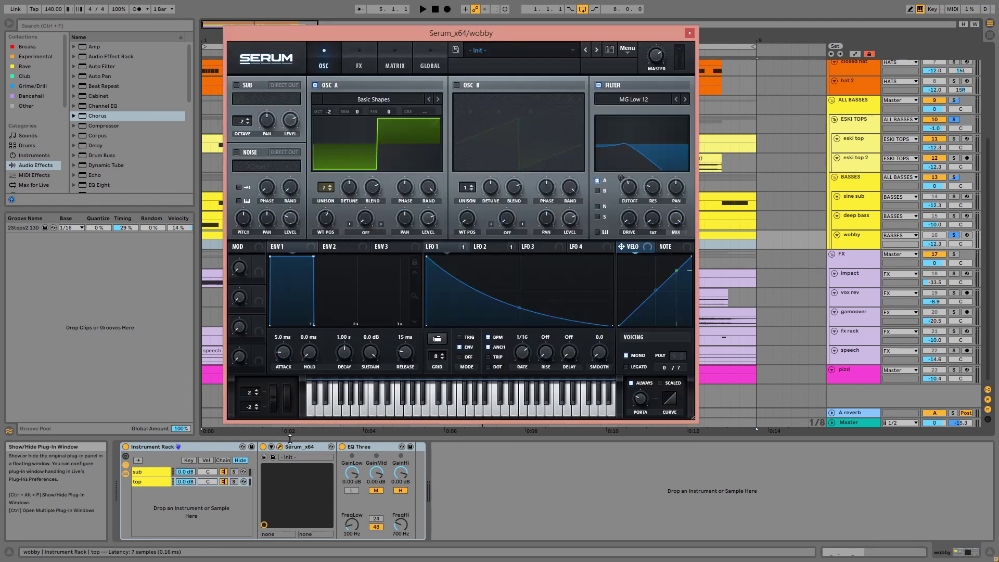
{"action": "left_click", "coordinate": [153, 483]}
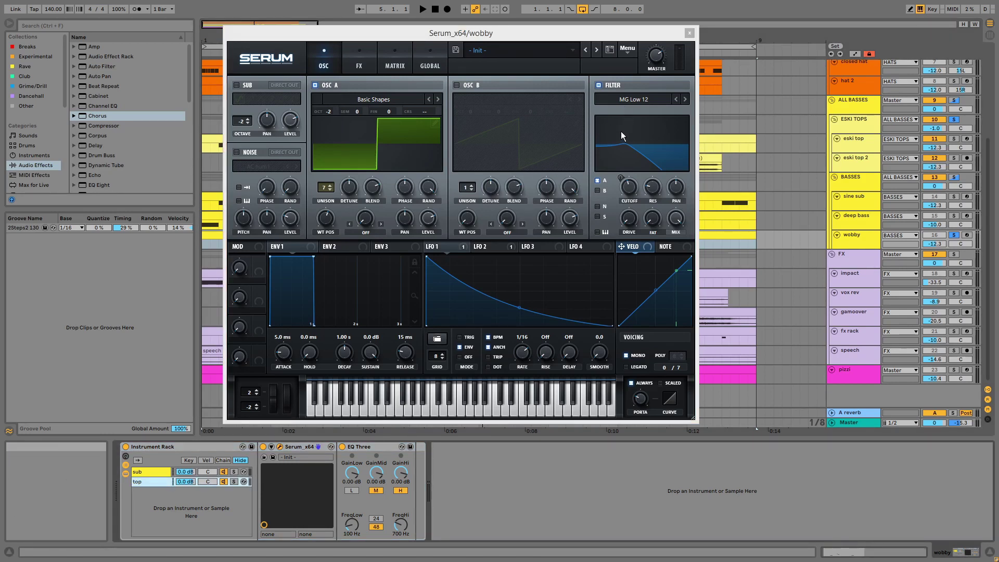
{"action": "left_click", "coordinate": [486, 247]}
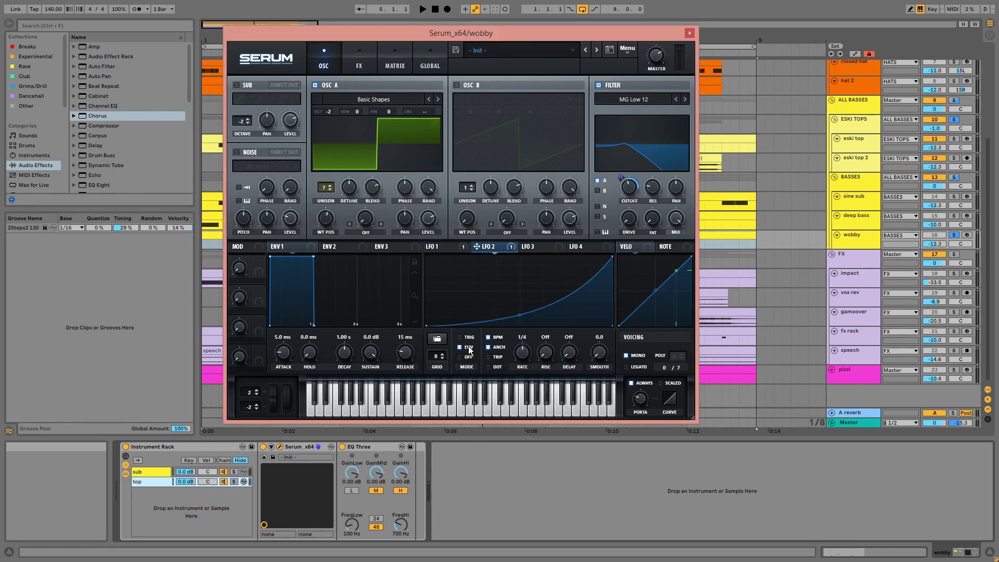
{"action": "mouse_move", "coordinate": [468, 359]}
{"action": "left_click", "coordinate": [690, 33]}
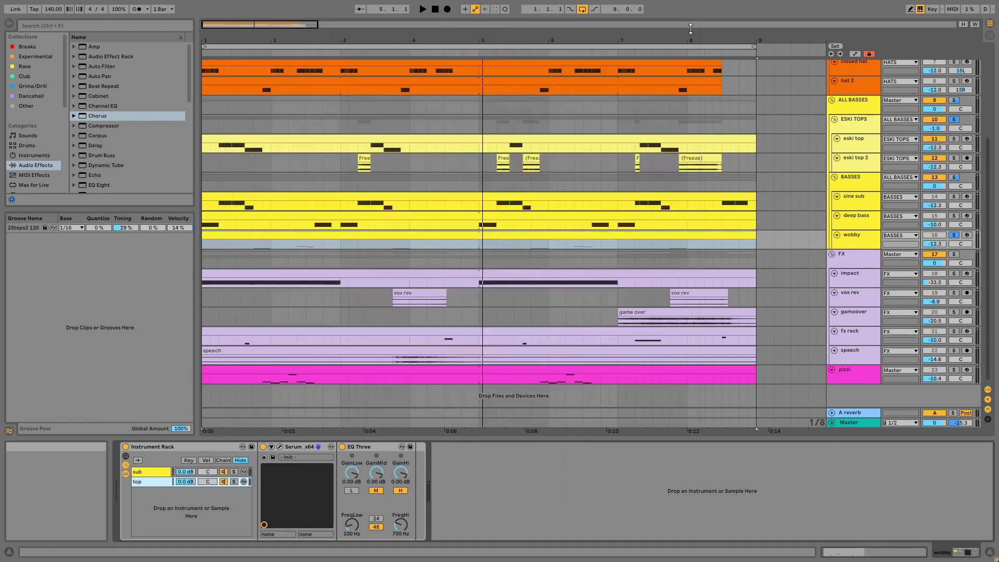
{"action": "left_click", "coordinate": [369, 448]}
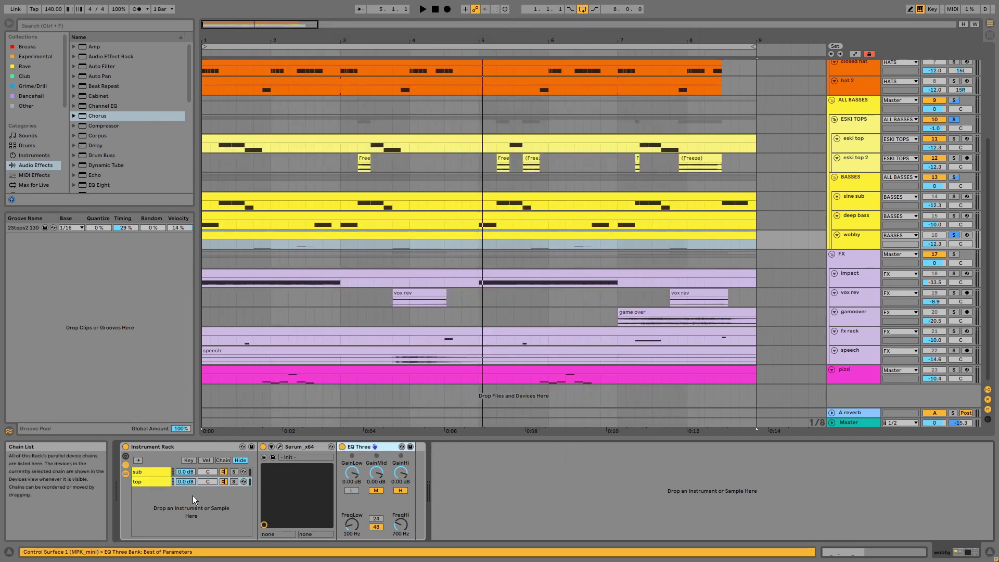
- Review the wobby sub chain's Serum patch and its Compressor
{"action": "left_click", "coordinate": [153, 474]}
{"action": "left_click", "coordinate": [283, 445]}
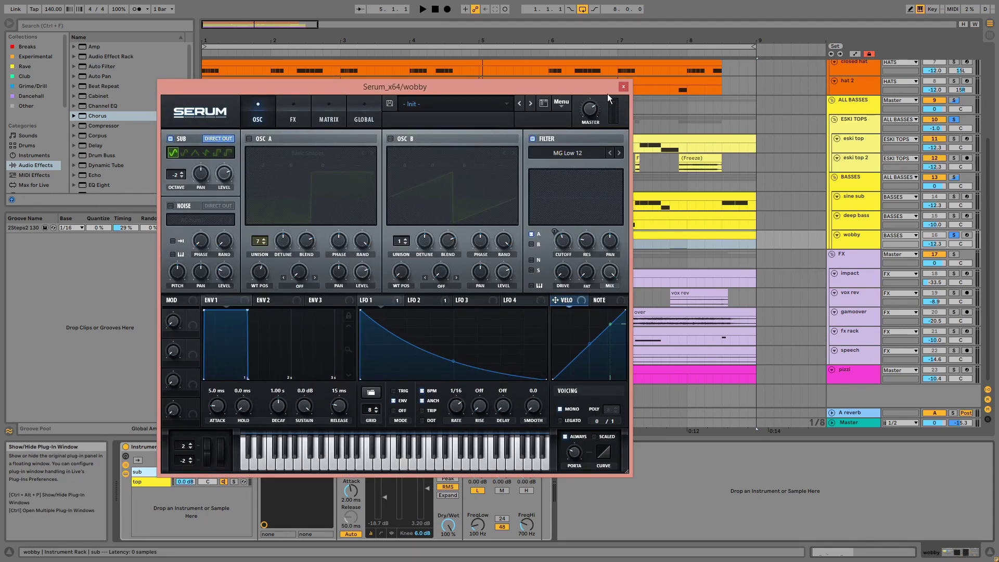
{"action": "left_click", "coordinate": [624, 87]}
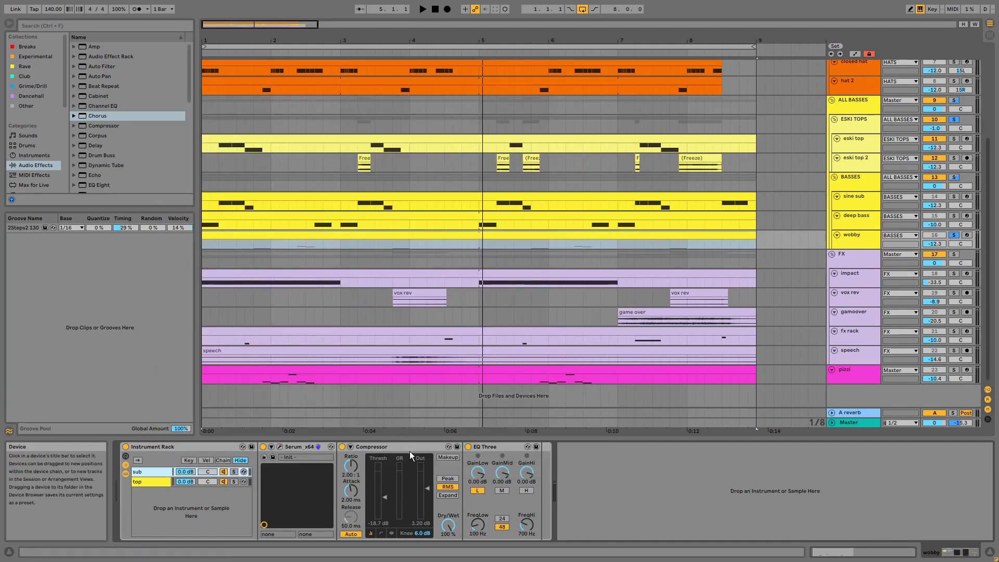
{"action": "left_click", "coordinate": [435, 448]}
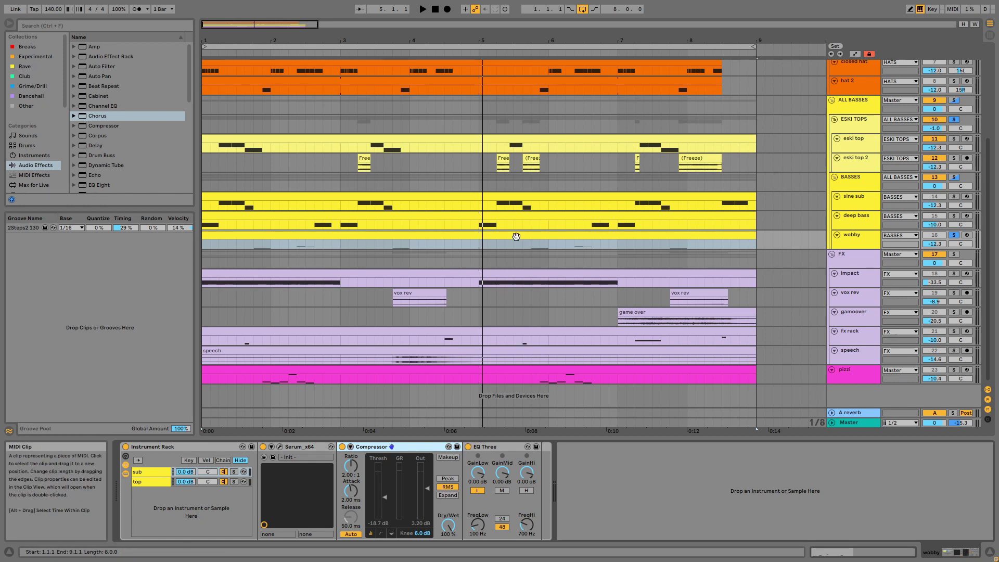
- Play the wobby track soloed without the ESKI TOPS group, examine its clip's MIDI notes, and stop playback
{"action": "left_click", "coordinate": [953, 235]}
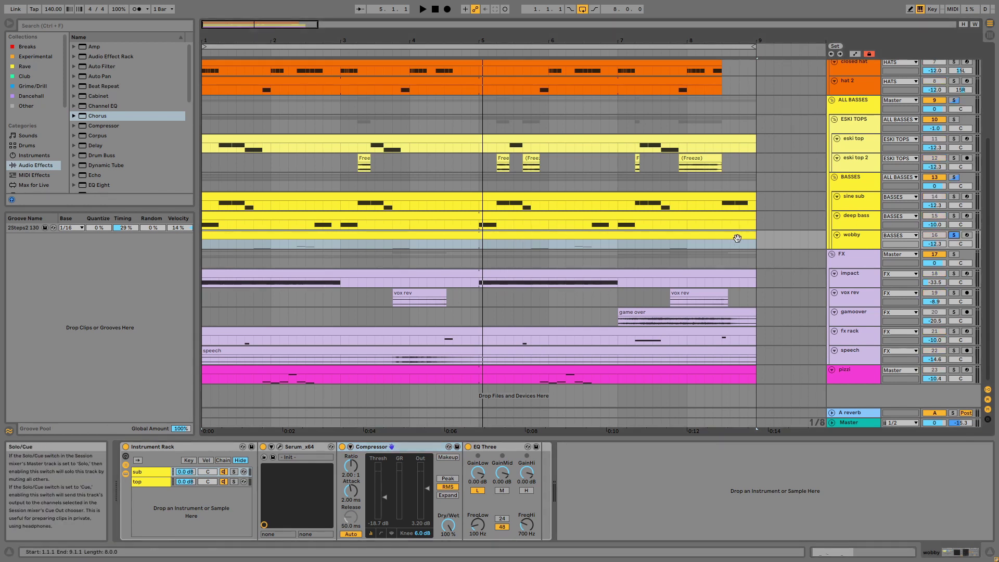
{"action": "left_click", "coordinate": [707, 237]}
{"action": "key", "text": "space"}
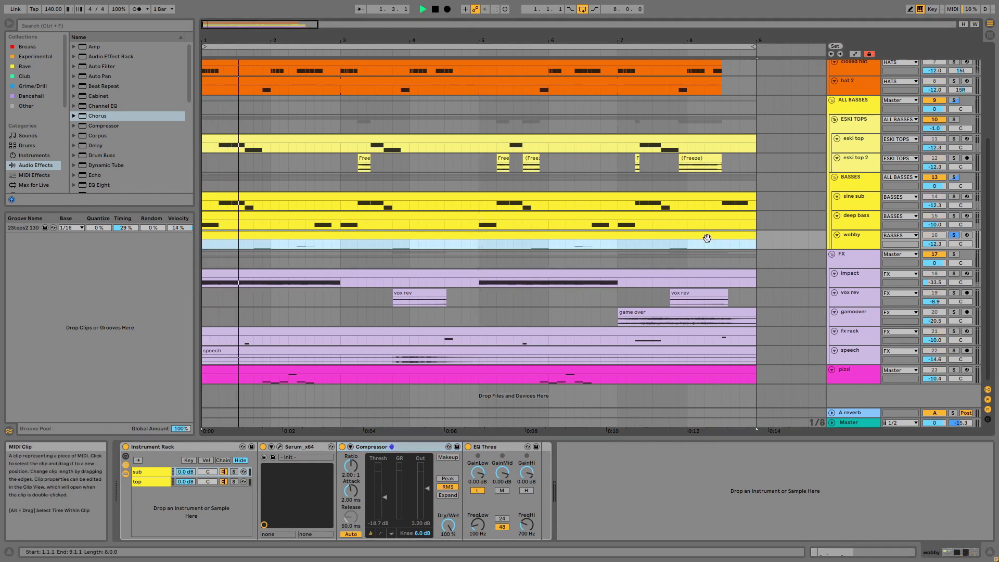
{"action": "double_click", "coordinate": [707, 238]}
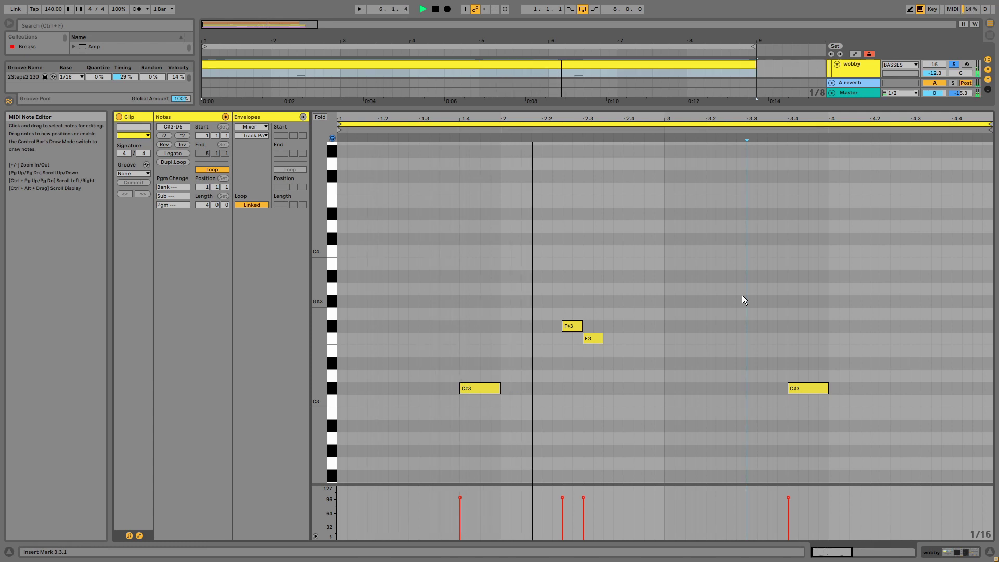
{"action": "key", "text": "space"}
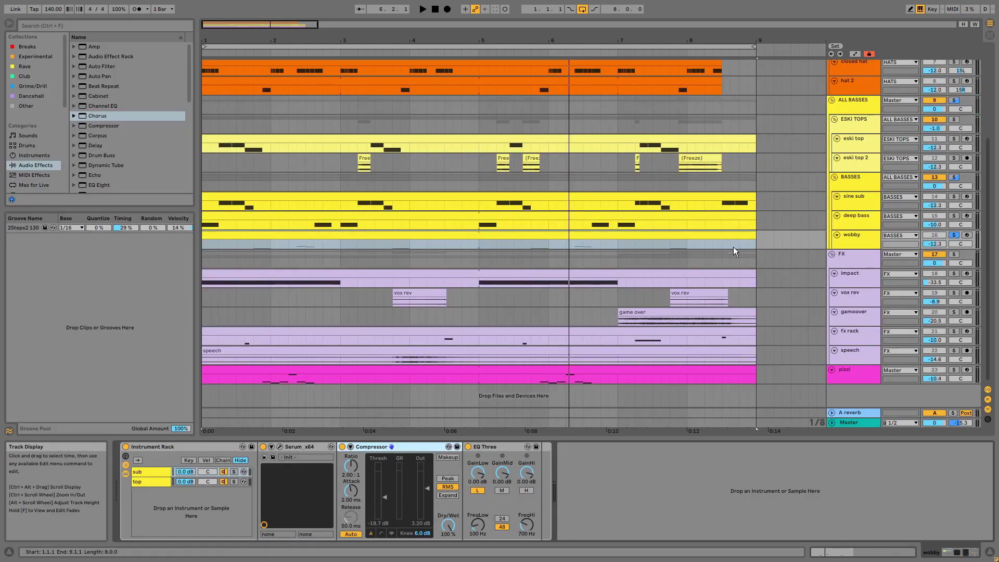
- Solo the BASSES group, and review the EQ Eight and Utility on the ALL BASSES group
{"action": "left_click", "coordinate": [851, 180]}
{"action": "left_click", "coordinate": [954, 178]}
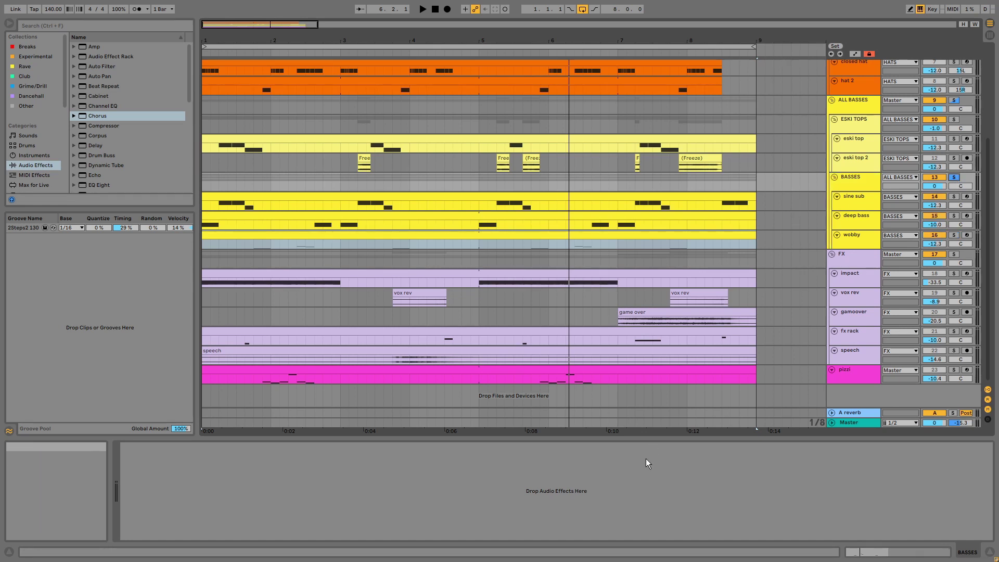
{"action": "left_click", "coordinate": [865, 105]}
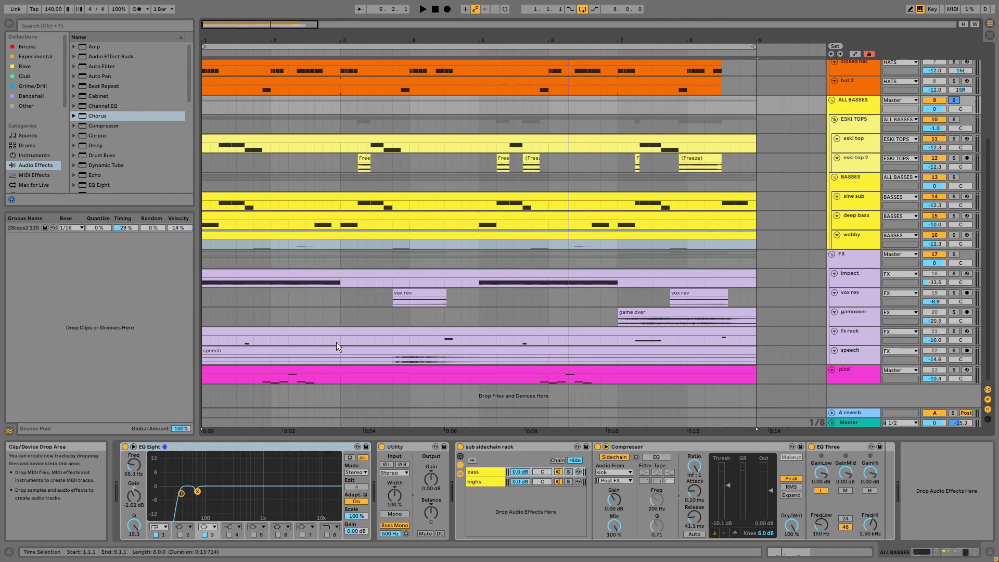
{"action": "left_click", "coordinate": [278, 450]}
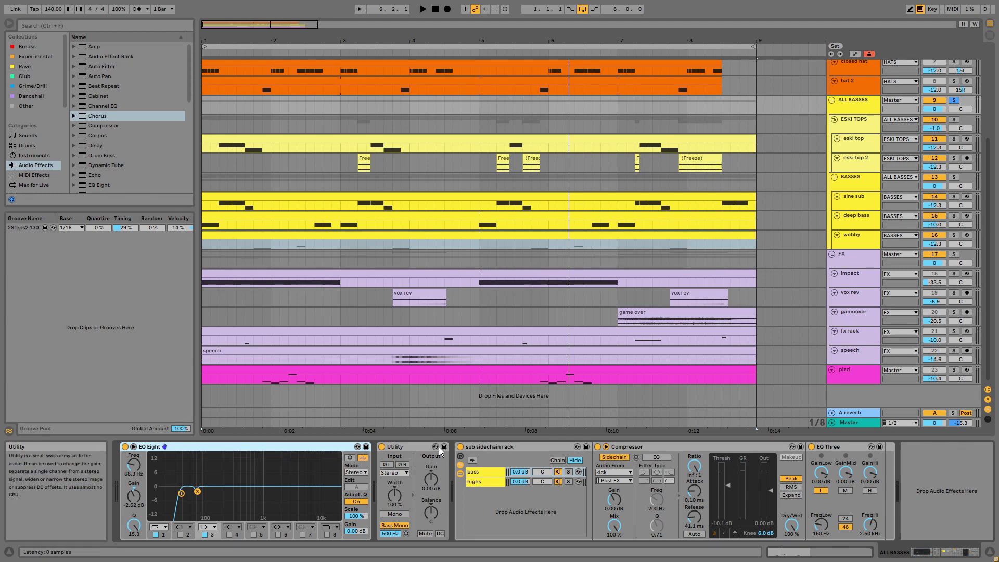
{"action": "left_click", "coordinate": [418, 445]}
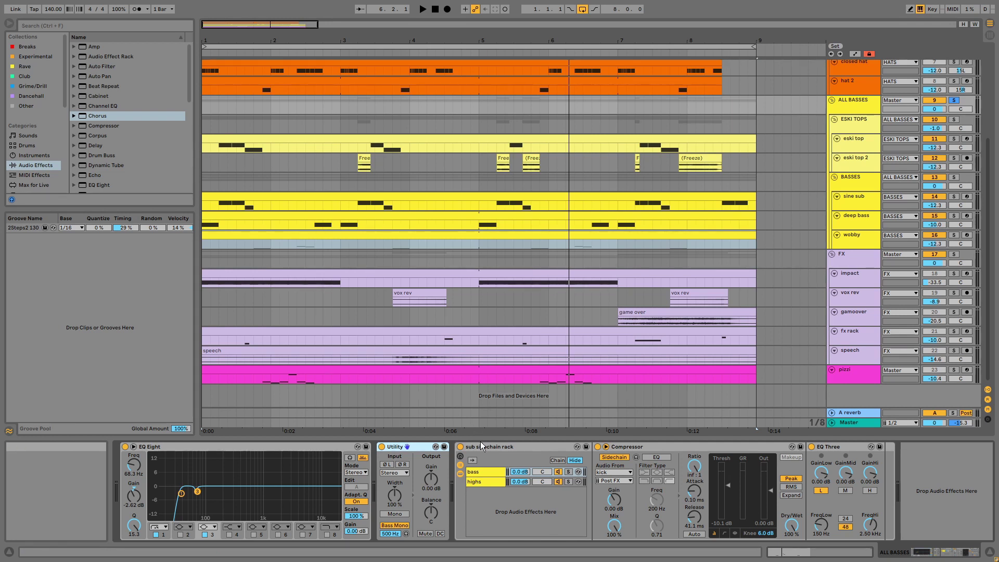
- Play the basses while bypassing and re-enabling the ALL BASSES group's Utility and EQ Eight to compare the sound
{"action": "key", "text": "space"}
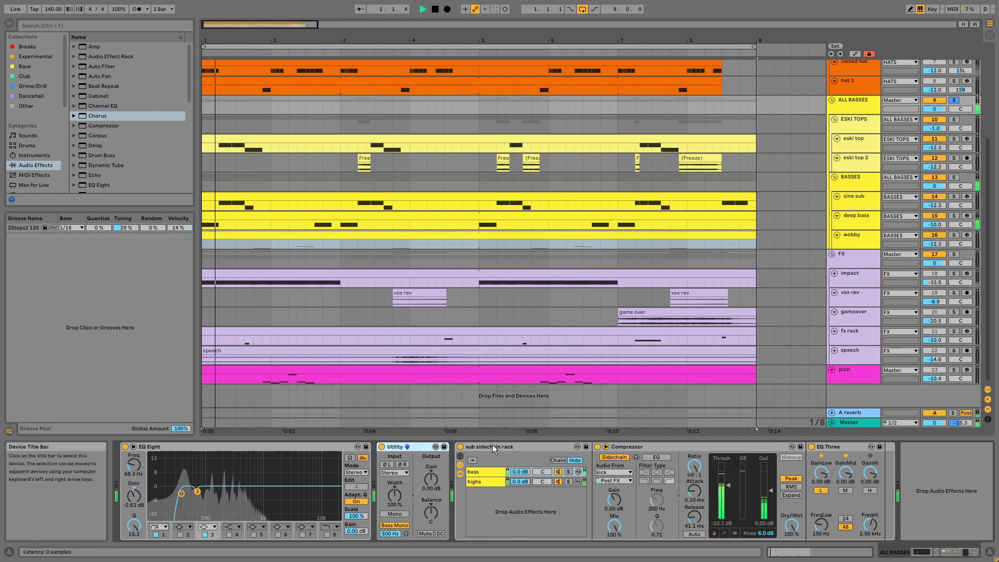
{"action": "left_click", "coordinate": [382, 446]}
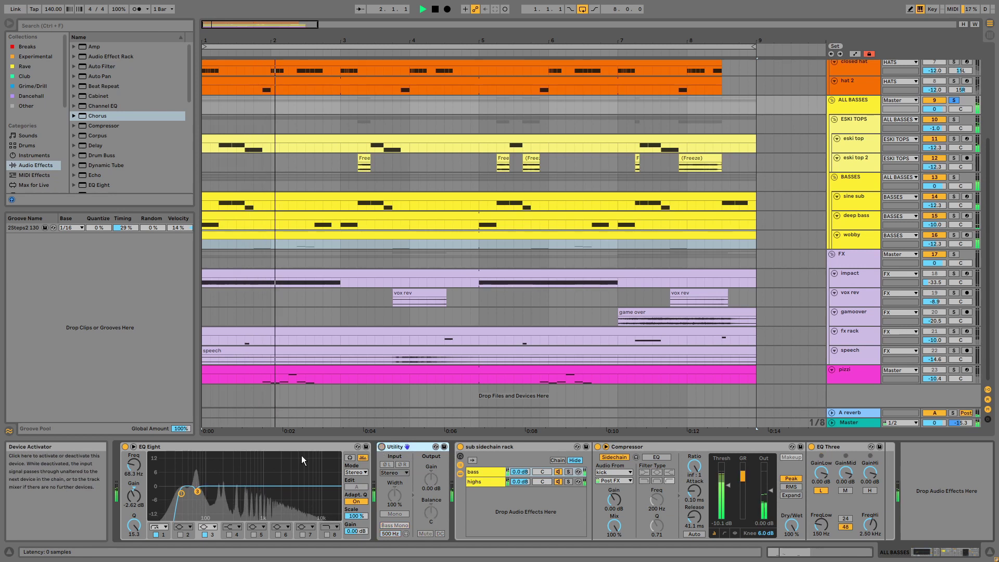
{"action": "left_click", "coordinate": [125, 446]}
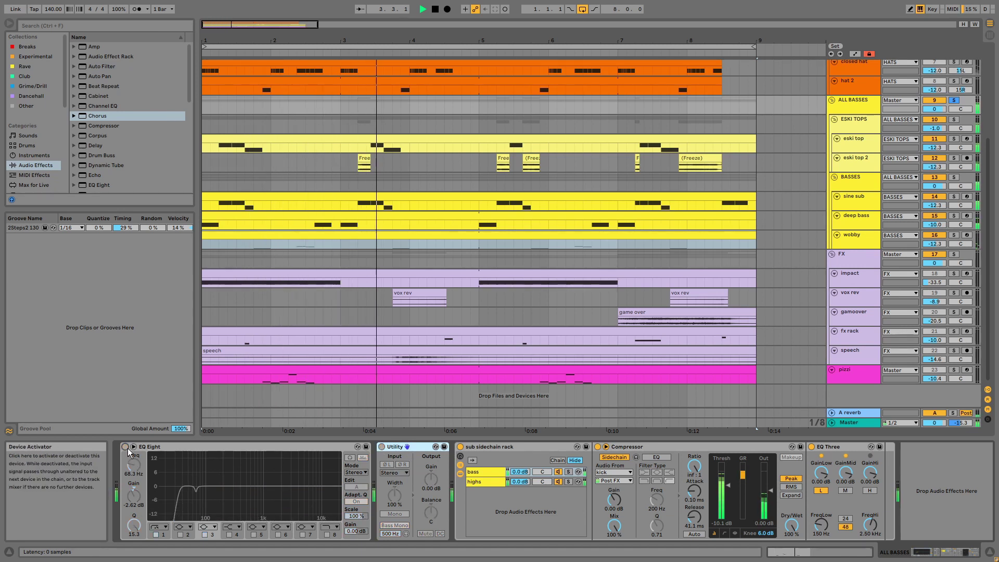
{"action": "left_click", "coordinate": [125, 446]}
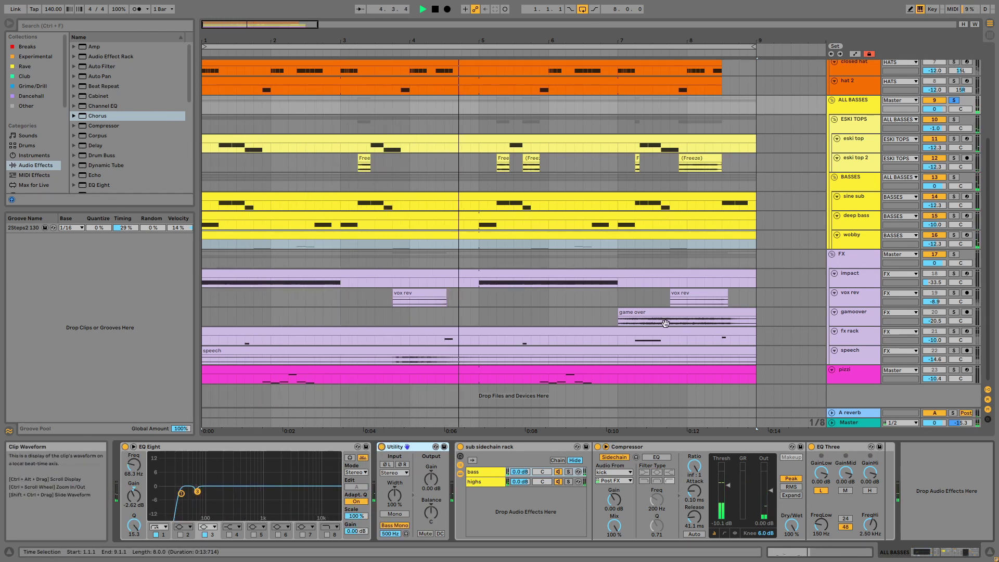
{"action": "left_click", "coordinate": [381, 446]}
- Solo the kick, and add the ALL BASSES group to the solo to hear the sidechain compression
{"action": "scroll", "coordinate": [714, 288], "scroll_direction": "up", "scroll_amount": 5}
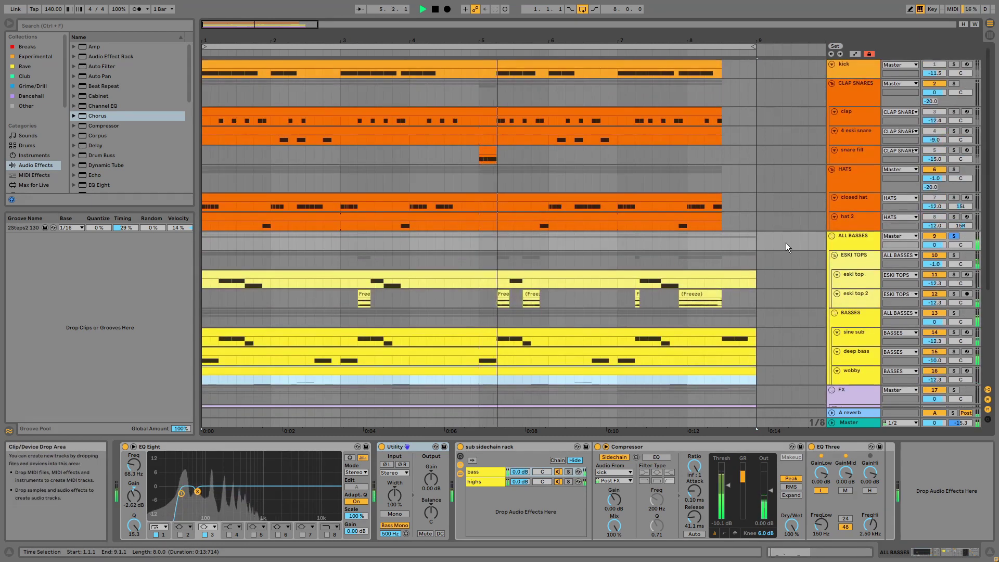
{"action": "left_click", "coordinate": [953, 65]}
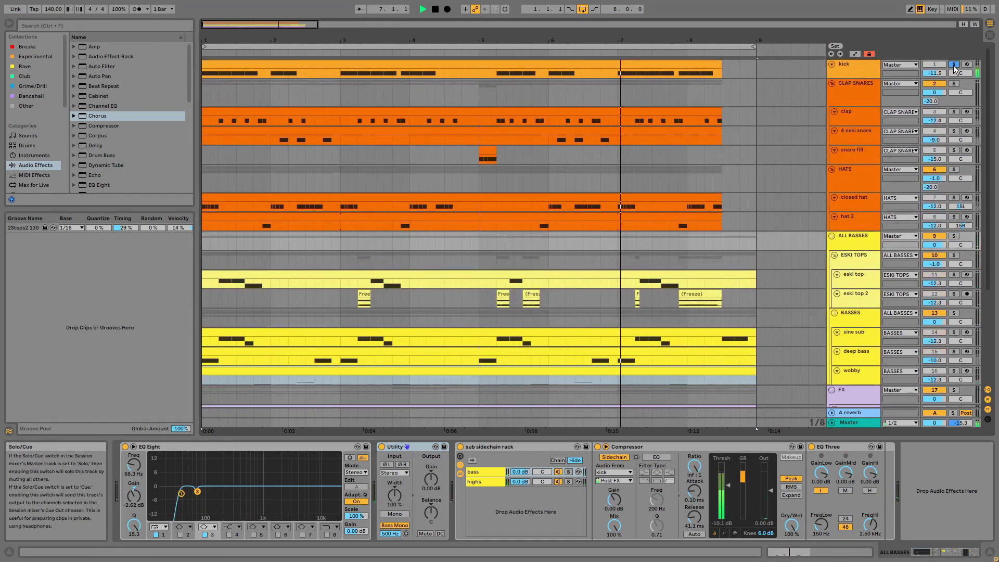
{"action": "left_click", "coordinate": [953, 237], "text": "ctrl"}
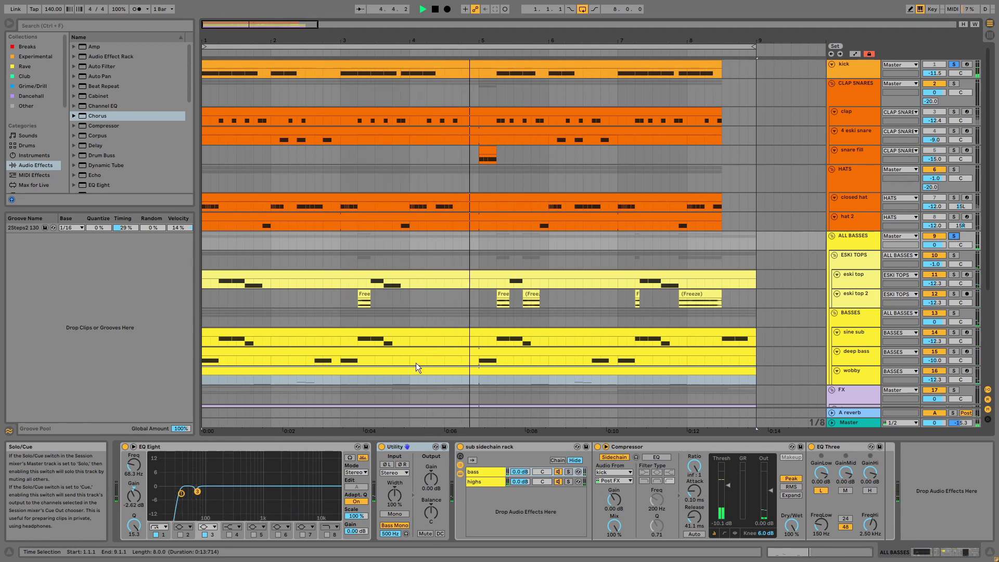
- Enlarge the ALL BASSES group track to show its A reverb send
{"action": "scroll", "coordinate": [457, 337], "scroll_direction": "down", "scroll_amount": 3}
{"action": "scroll", "coordinate": [456, 336], "scroll_direction": "down", "scroll_amount": 2}
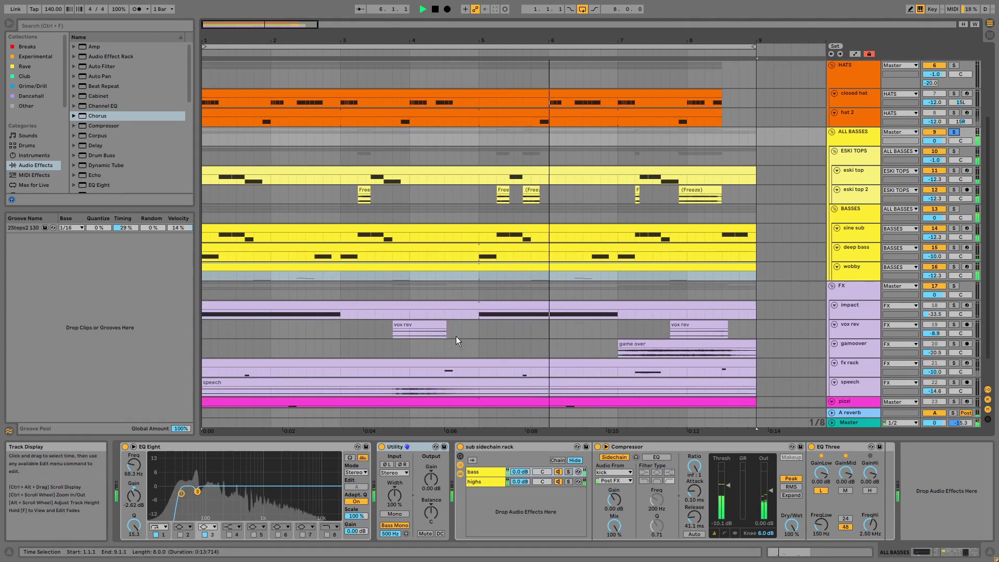
{"action": "left_click", "coordinate": [865, 131]}
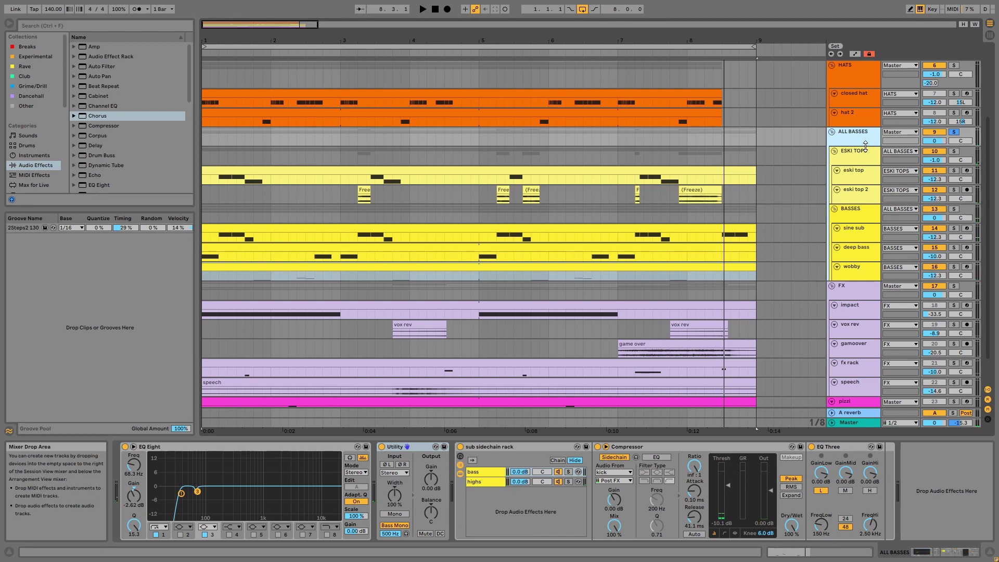
{"action": "left_click_drag", "start_coordinate": [864, 144], "coordinate": [867, 153]}
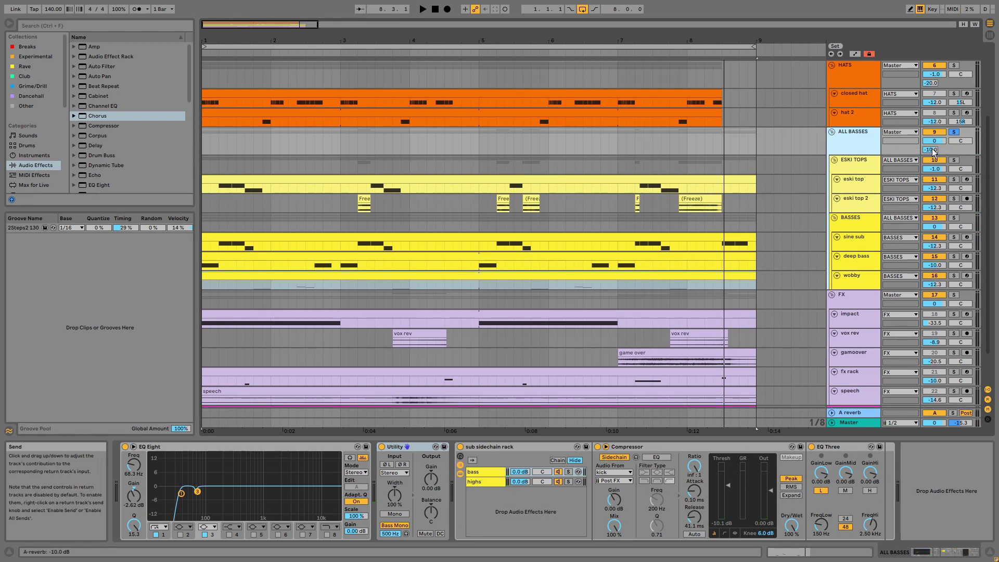
- Solo and play the impact track, show its sampler, examine its clip's MIDI note, and return to the arrangement
{"action": "scroll", "coordinate": [707, 261], "scroll_direction": "down", "scroll_amount": 3}
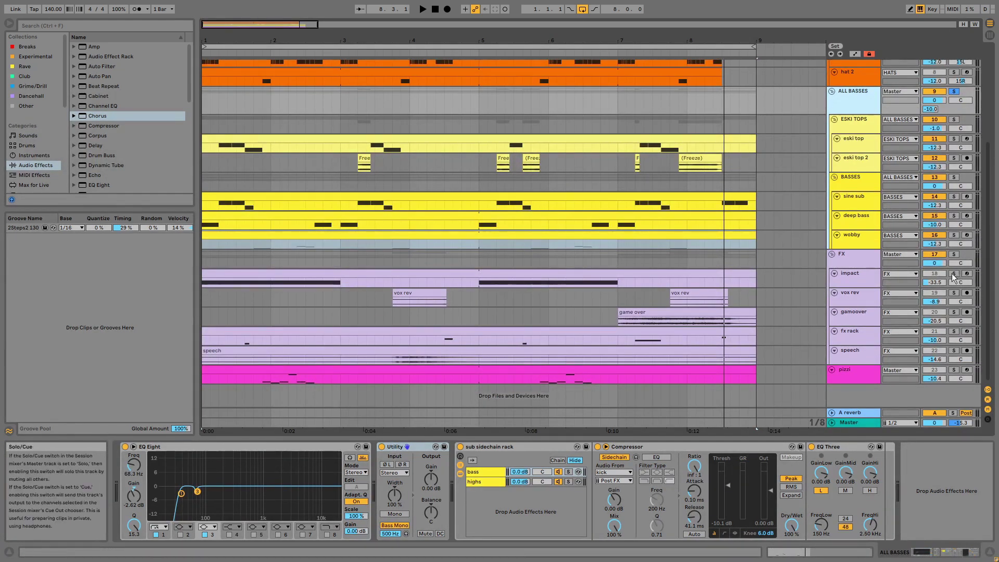
{"action": "left_click", "coordinate": [534, 271]}
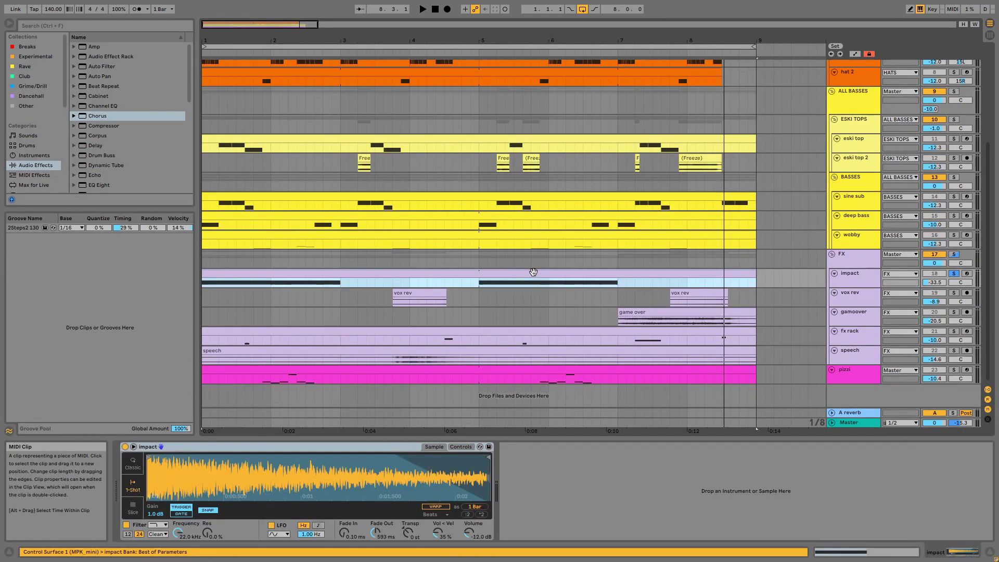
{"action": "key", "text": "space"}
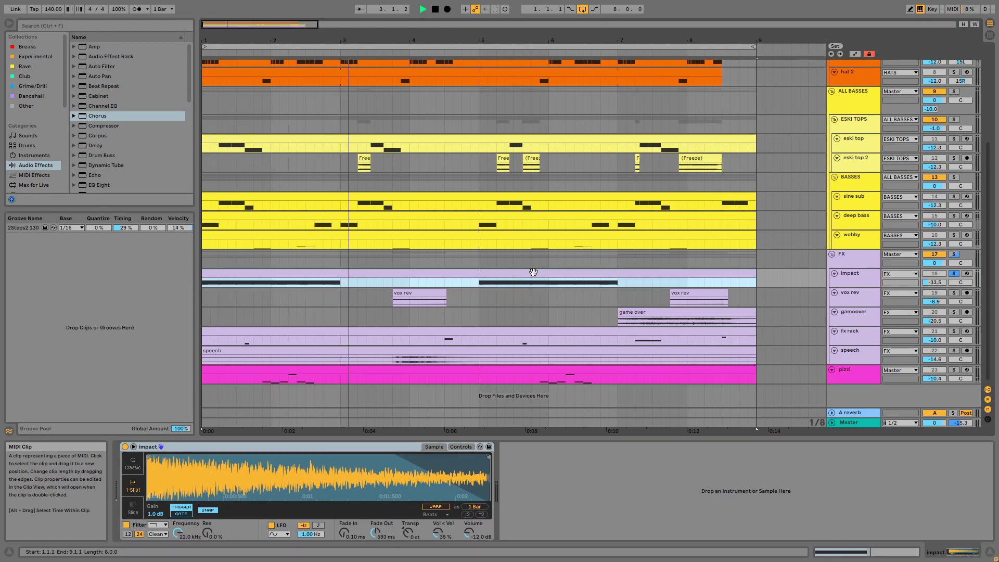
{"action": "double_click", "coordinate": [527, 273]}
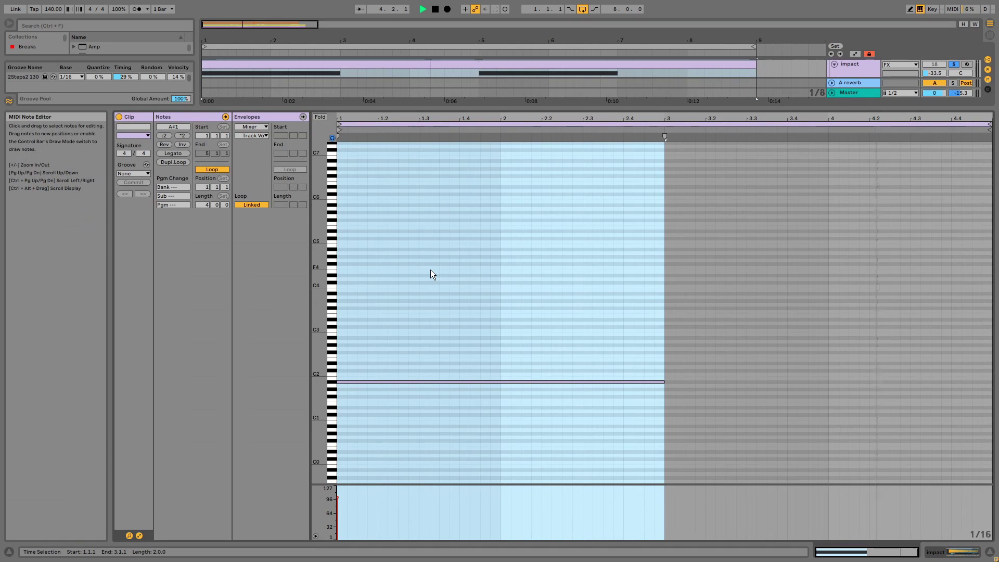
{"action": "key", "text": "shift+Tab"}
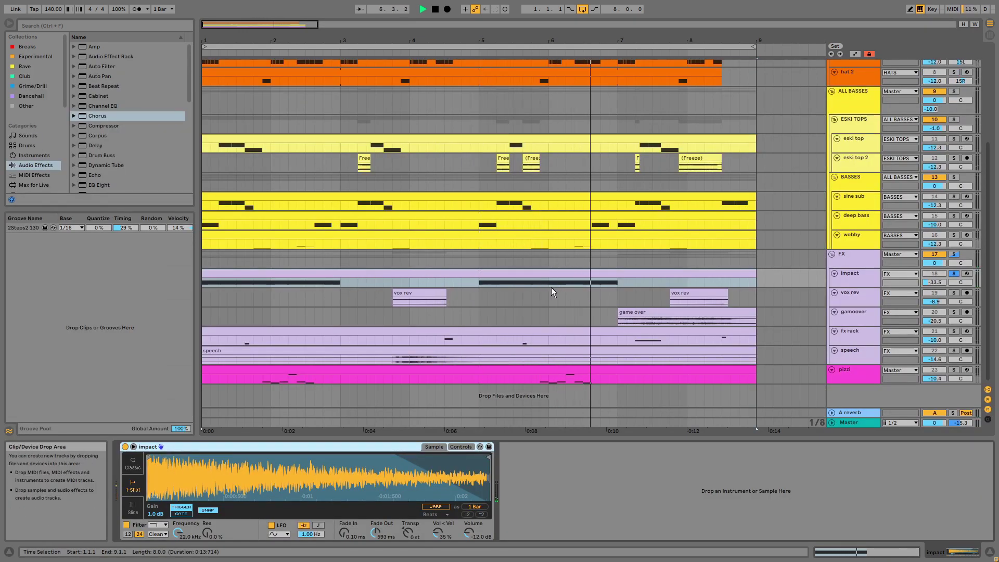
- Solo the vox rev track and play its two reversed vocal clips in the arrangement
{"action": "left_click", "coordinate": [865, 297]}
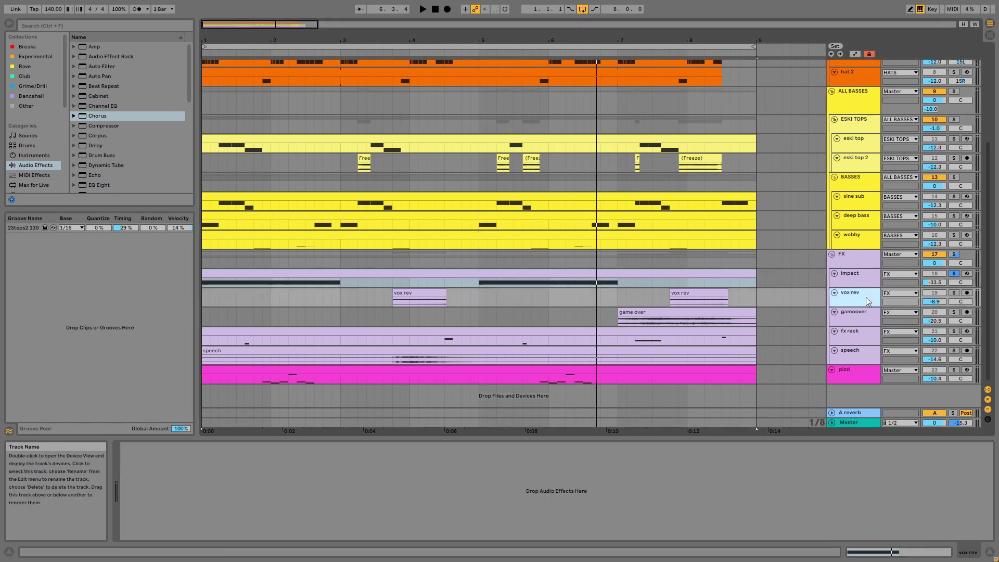
{"action": "left_click", "coordinate": [954, 293]}
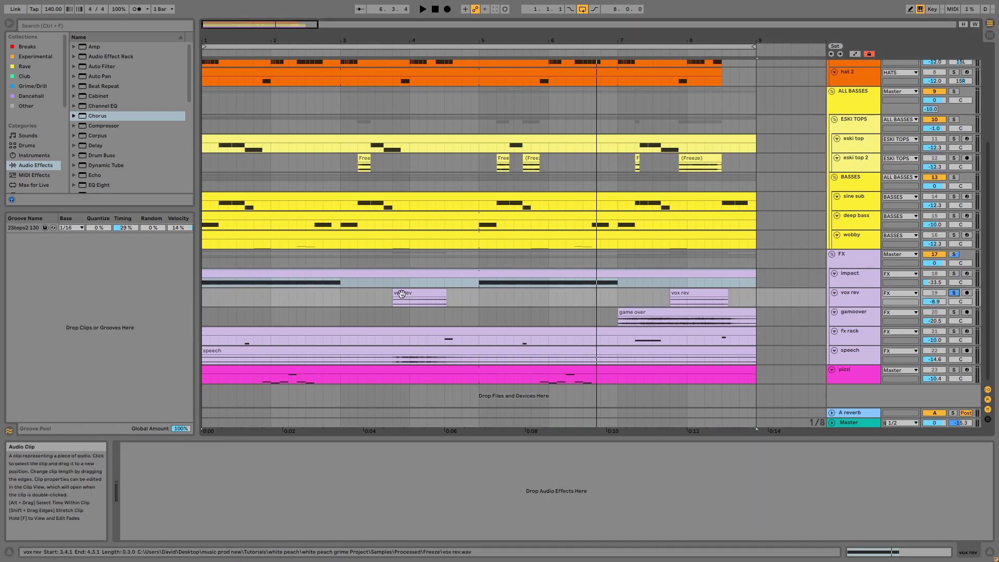
{"action": "left_click", "coordinate": [401, 294]}
{"action": "key", "text": "space"}
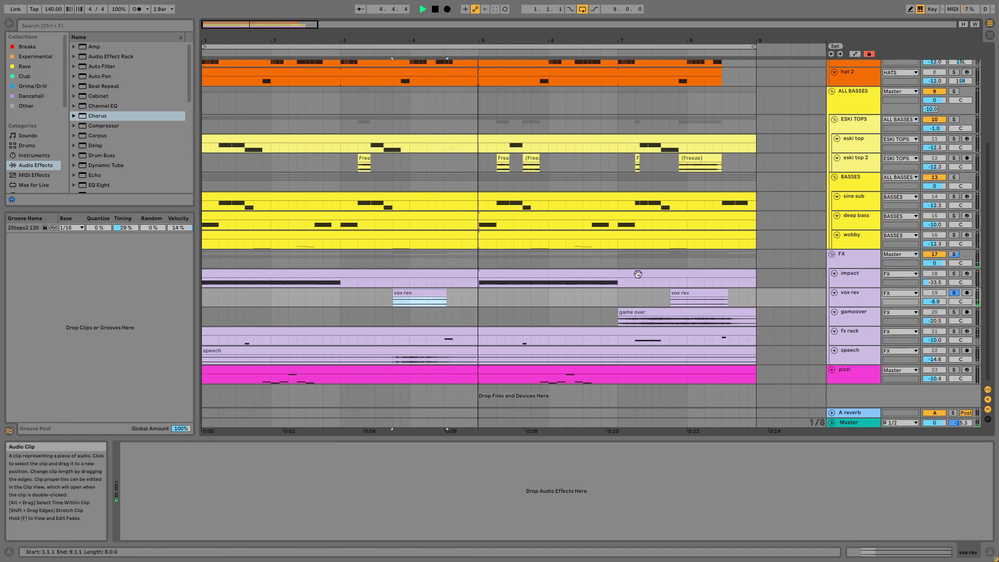
{"action": "left_click", "coordinate": [682, 294]}
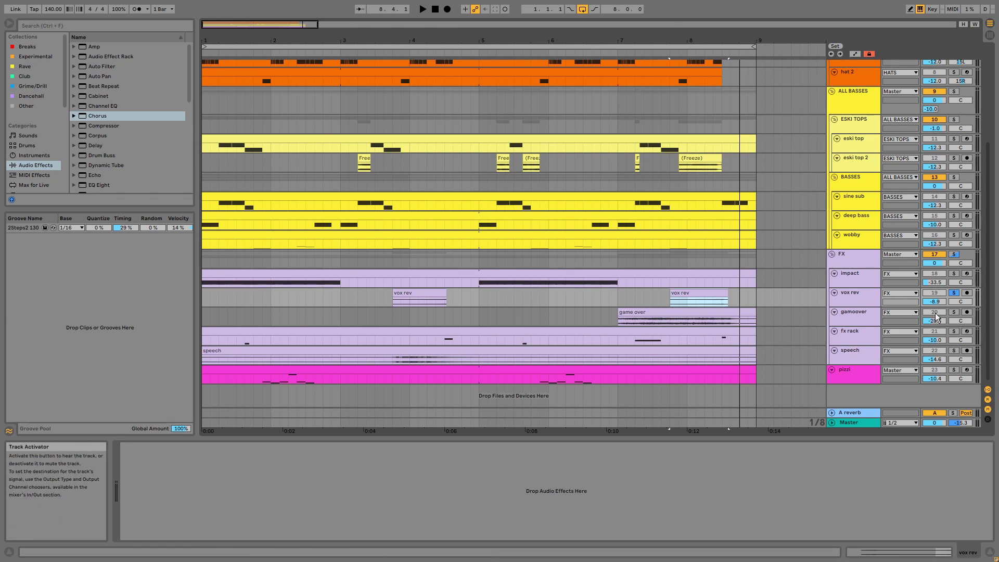
- Solo and play the gamoover track's game over clip, and show its Auto Pan and EQ Eight
{"action": "left_click", "coordinate": [738, 311]}
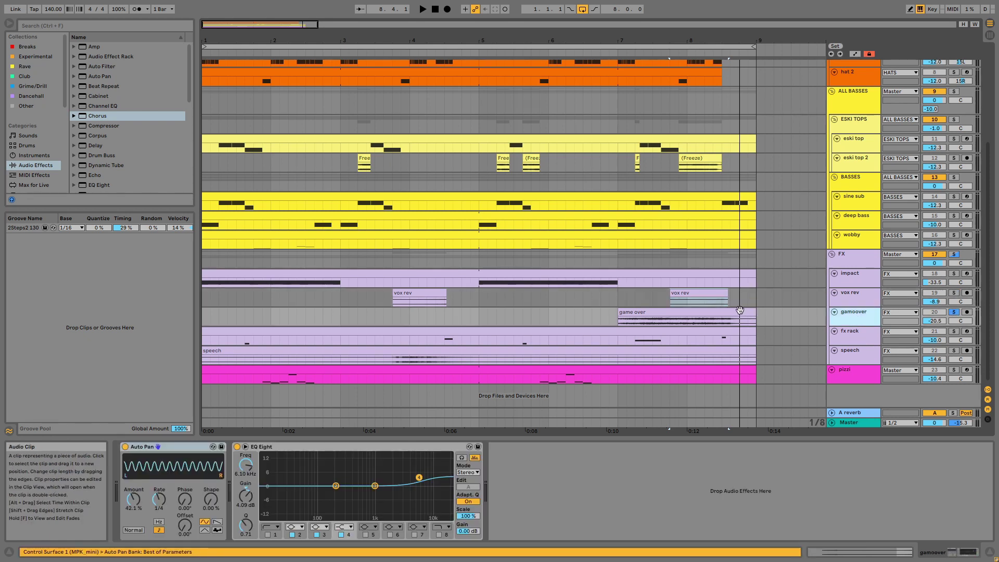
{"action": "key", "text": "space"}
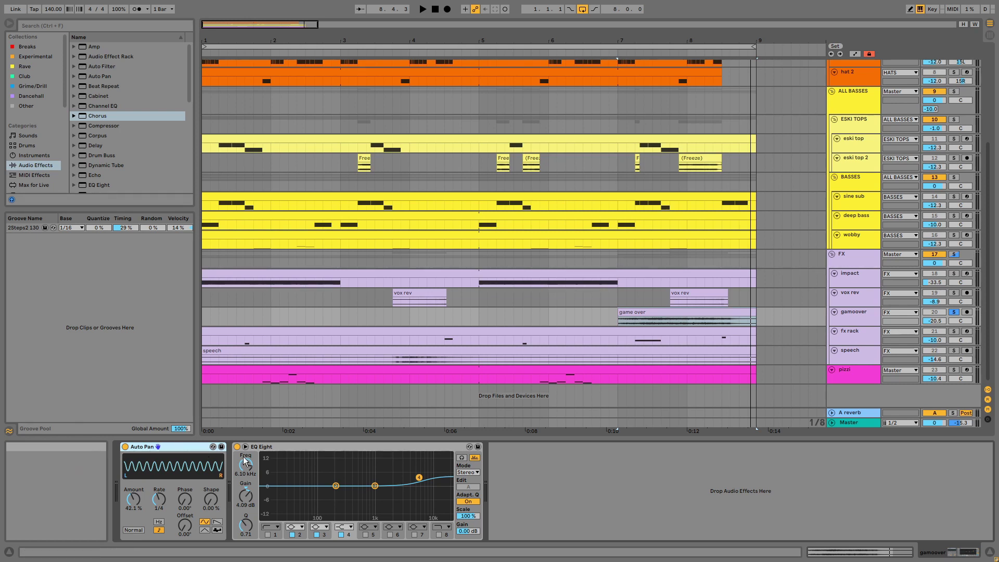
{"action": "left_click", "coordinate": [268, 447]}
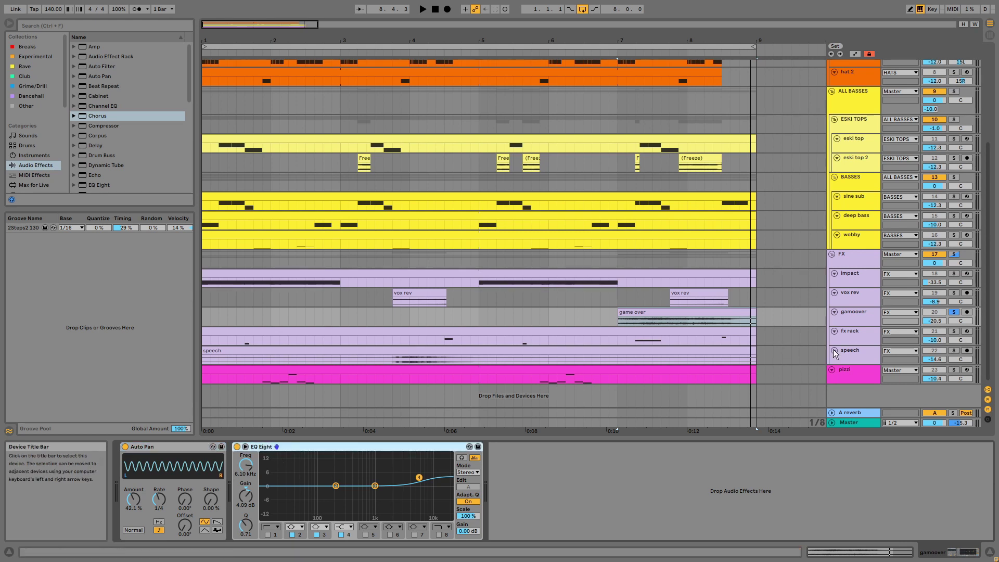
- Solo the fx rack track, examine its clip's MIDI notes, play it, and show the arp pad's sampler controls
{"action": "left_click", "coordinate": [647, 334]}
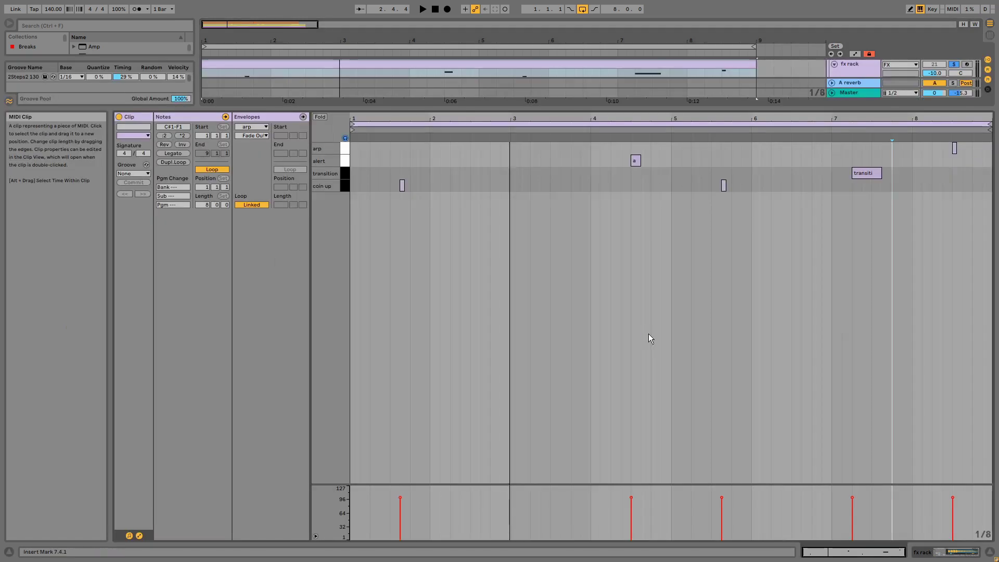
{"action": "key", "text": "space"}
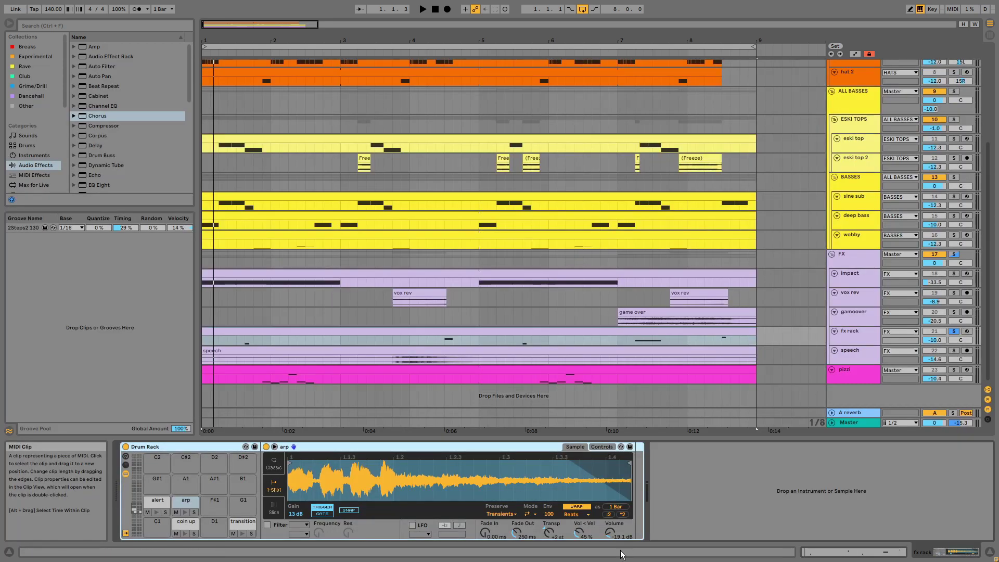
{"action": "left_click", "coordinate": [601, 447]}
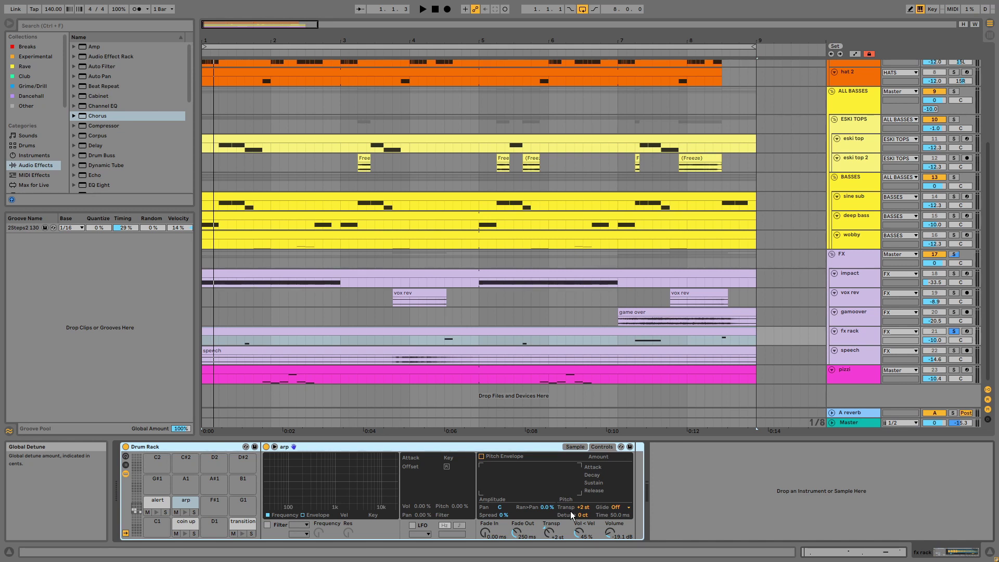
- Solo the speech track and play it from 3.4.1 with its Delay device shown
{"action": "left_click", "coordinate": [954, 350]}
{"action": "left_click", "coordinate": [390, 358]}
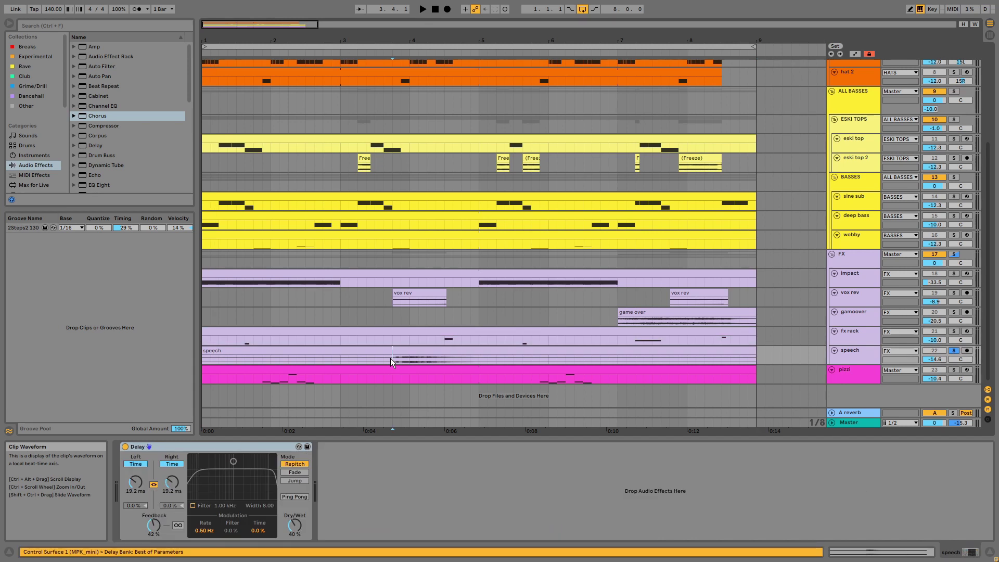
{"action": "key", "text": "space"}
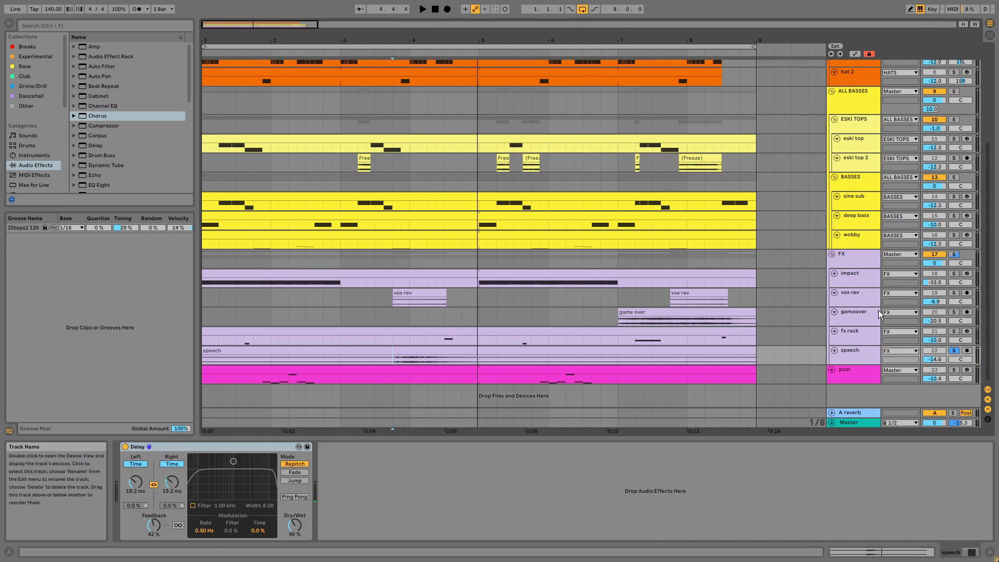
- Solo the gamoover track again and replay the game over clip from its start at bar 7
{"action": "left_click", "coordinate": [918, 318]}
{"action": "left_click", "coordinate": [953, 311]}
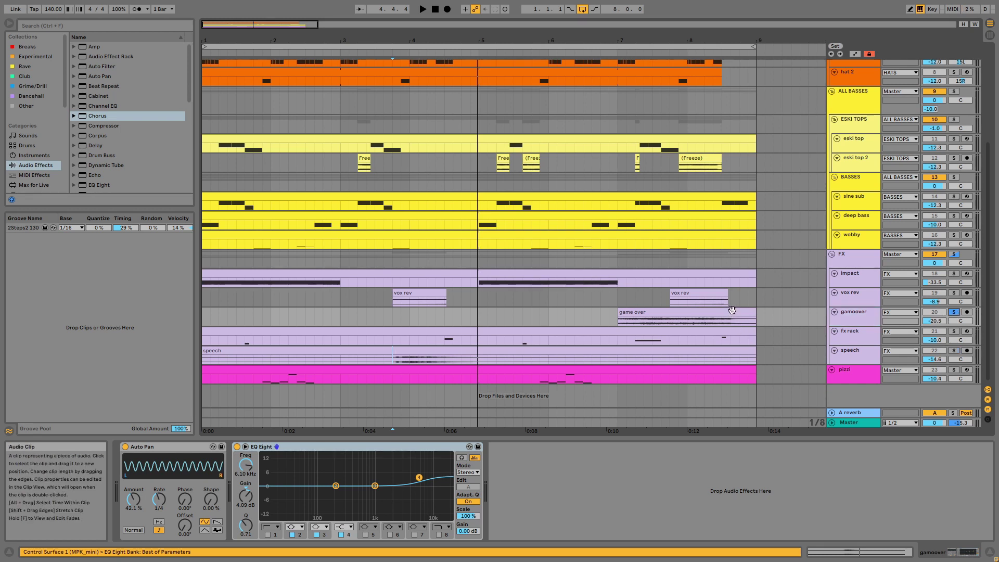
{"action": "left_click", "coordinate": [730, 310]}
{"action": "key", "text": "space"}
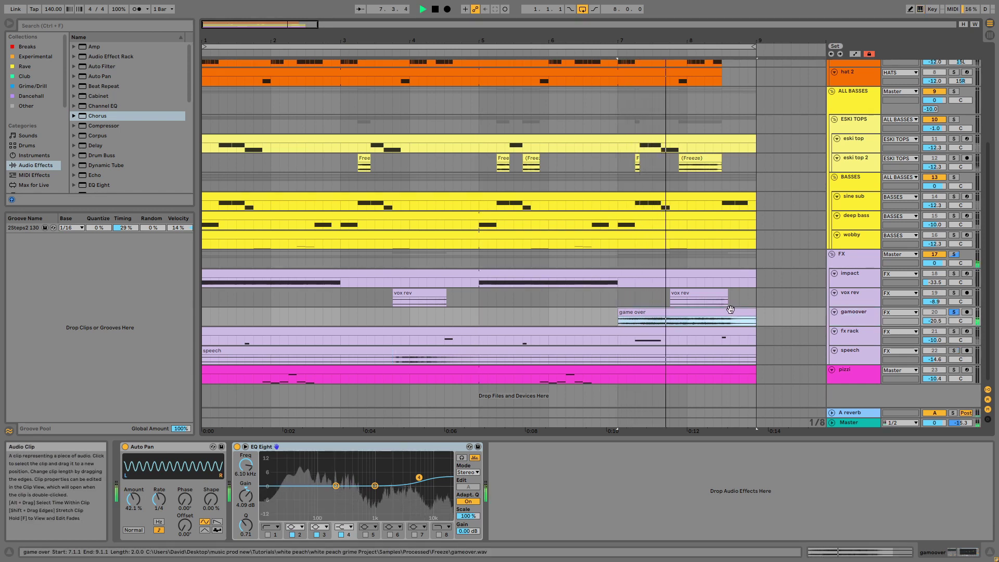
{"action": "key", "text": "space"}
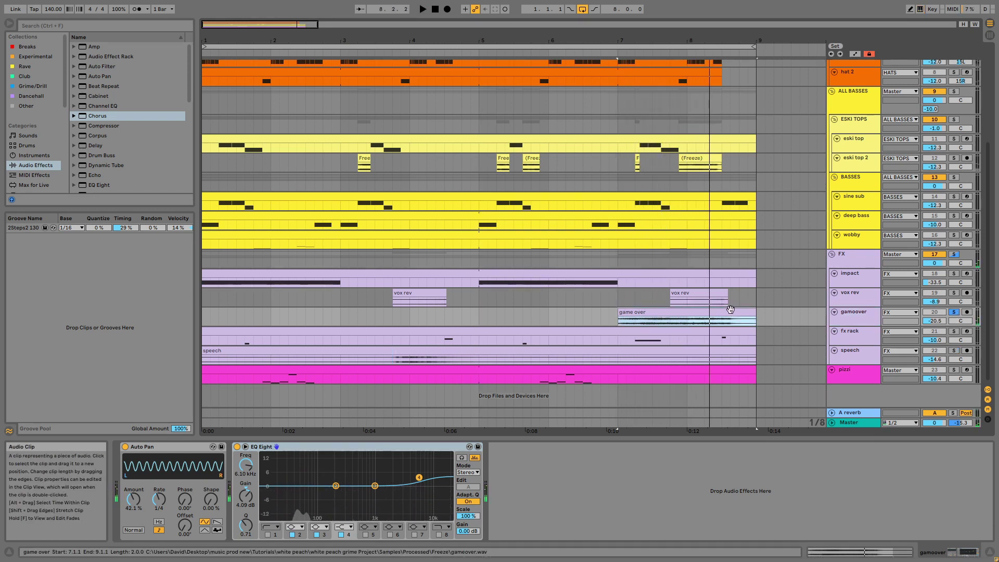
{"action": "left_click", "coordinate": [953, 311]}
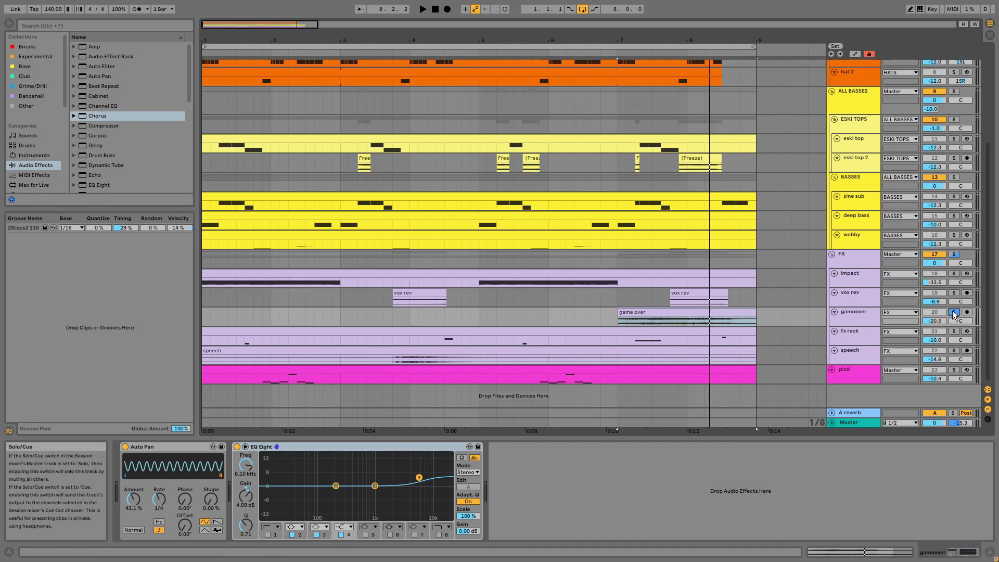
- Solo the speech track and play it from 3.4.1 with its Delay on, bypassed and re-enabled to compare the sound
{"action": "left_click", "coordinate": [954, 350]}
{"action": "left_click", "coordinate": [391, 360]}
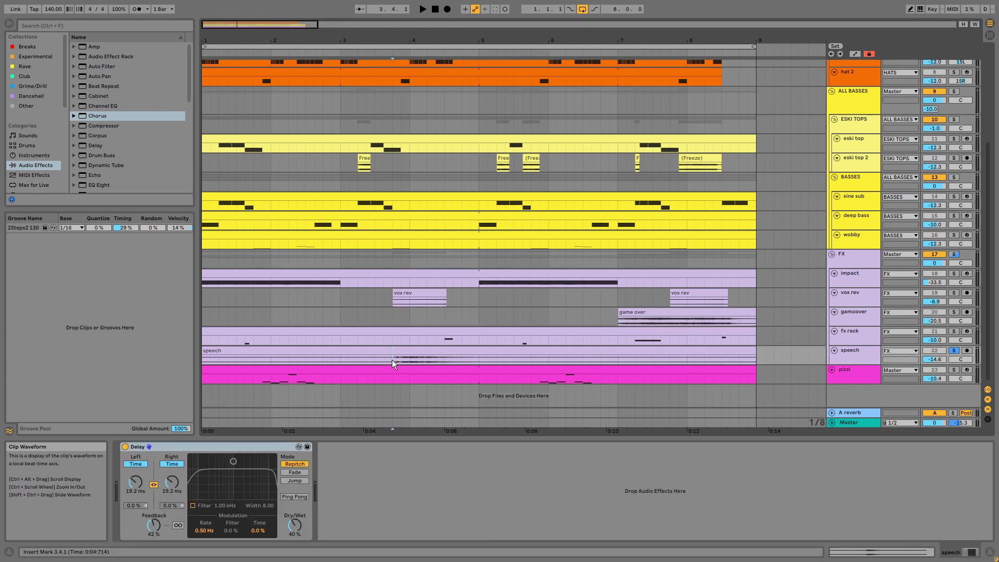
{"action": "key", "text": "space"}
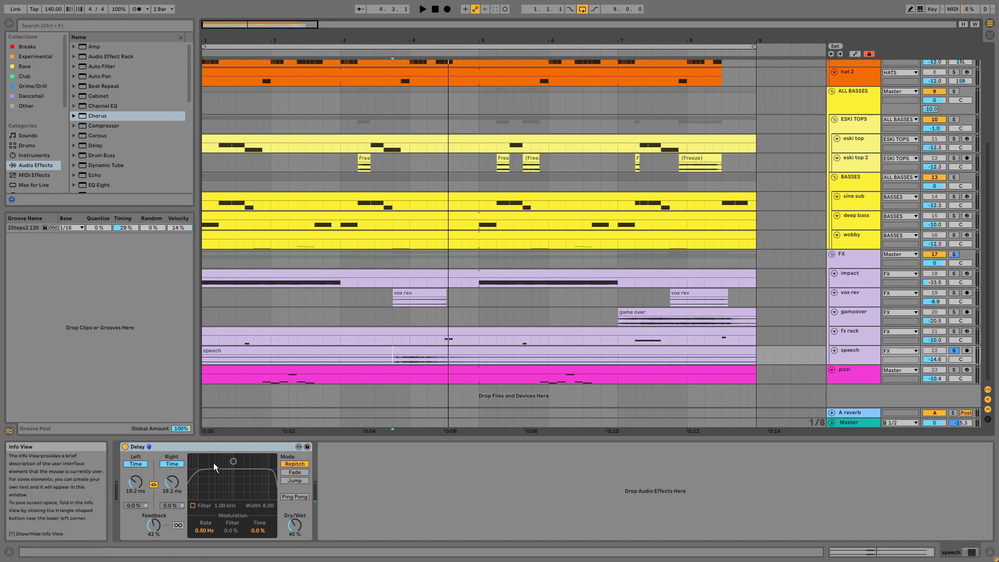
{"action": "left_click", "coordinate": [126, 447]}
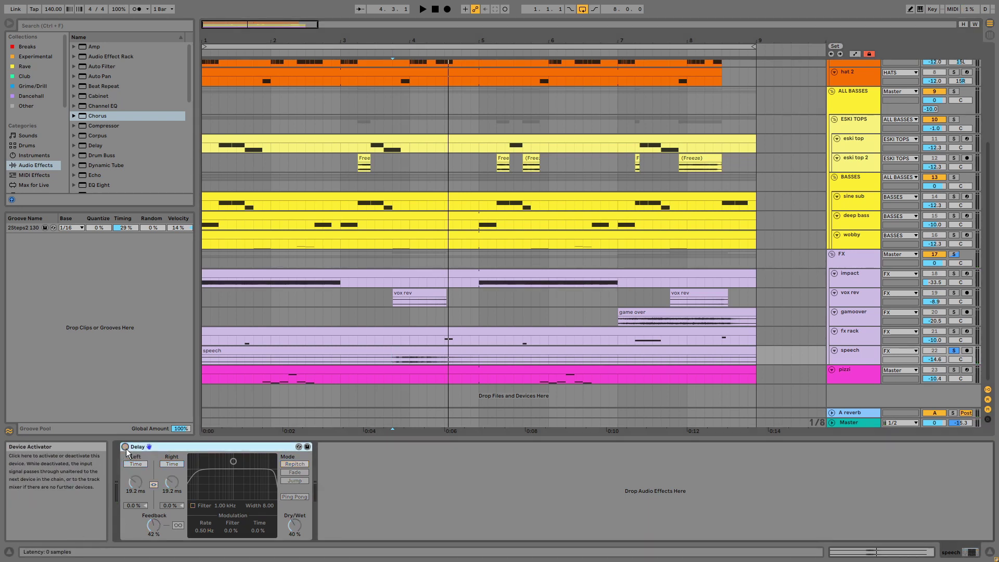
{"action": "key", "text": "space"}
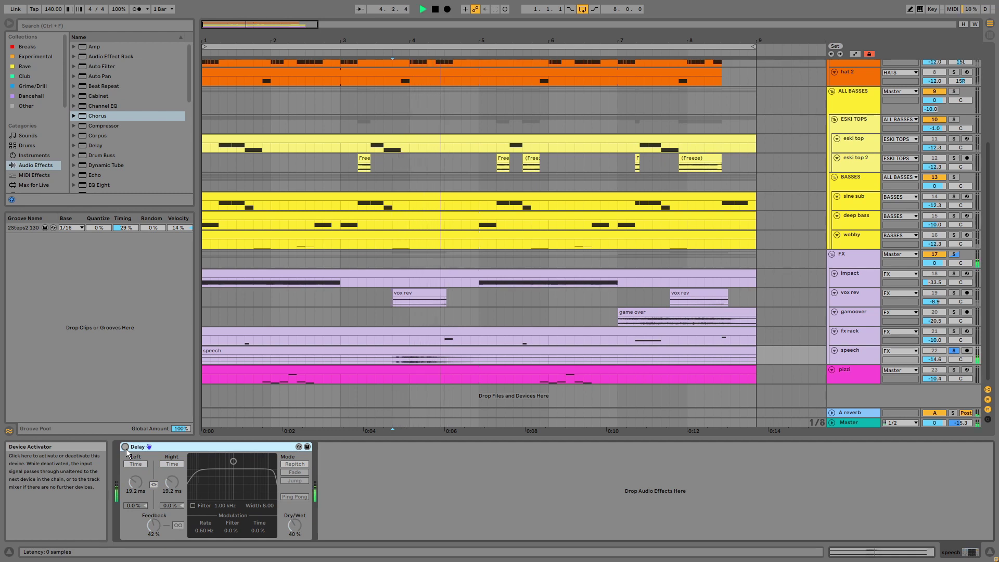
{"action": "left_click", "coordinate": [125, 447]}
{"action": "key", "text": "space"}
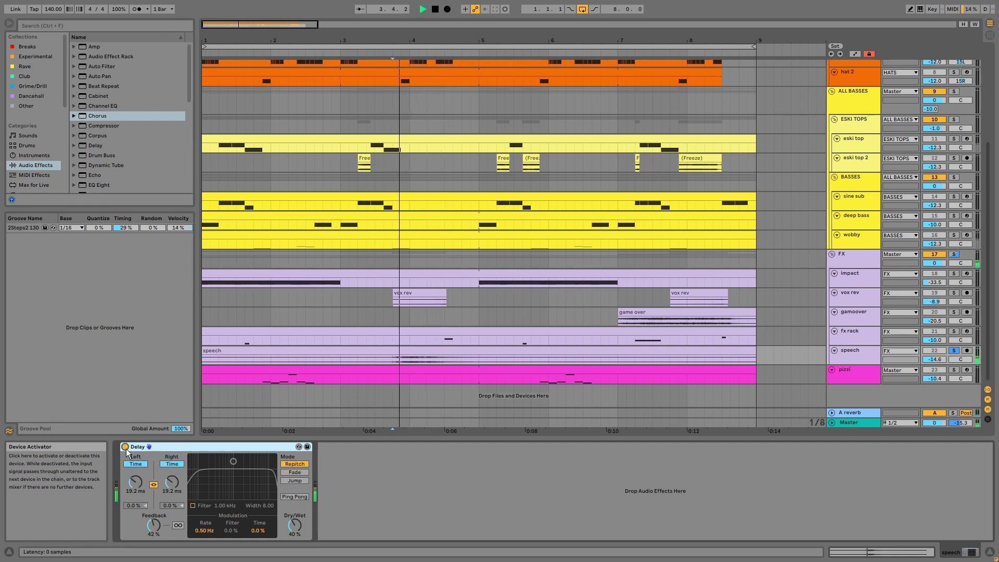
{"action": "key", "text": "space"}
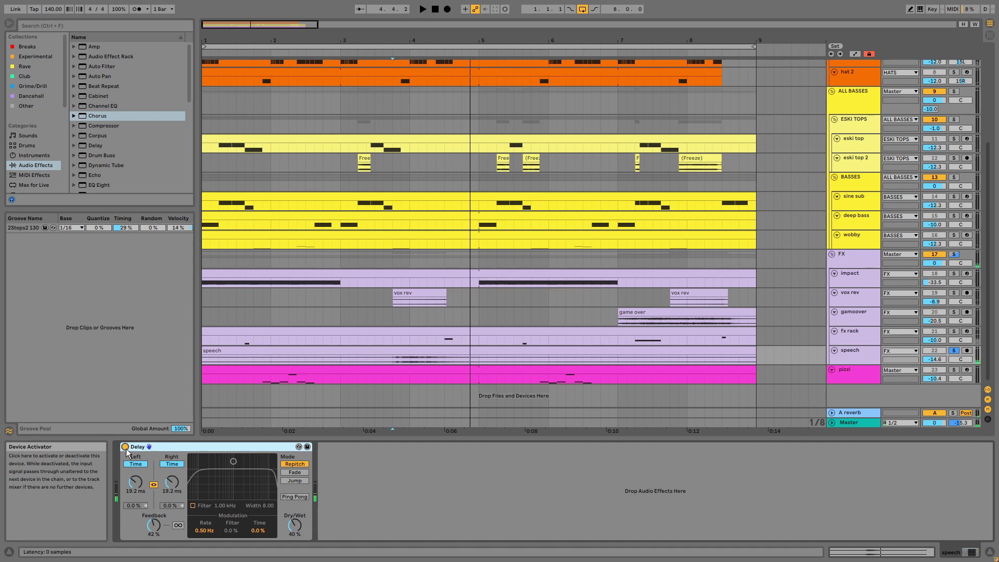
- Clear the speech solo, show the FX group's EQ Eight, Utility and Chorus, and enlarge the group track to reveal its reverb send
{"action": "left_click", "coordinate": [850, 259]}
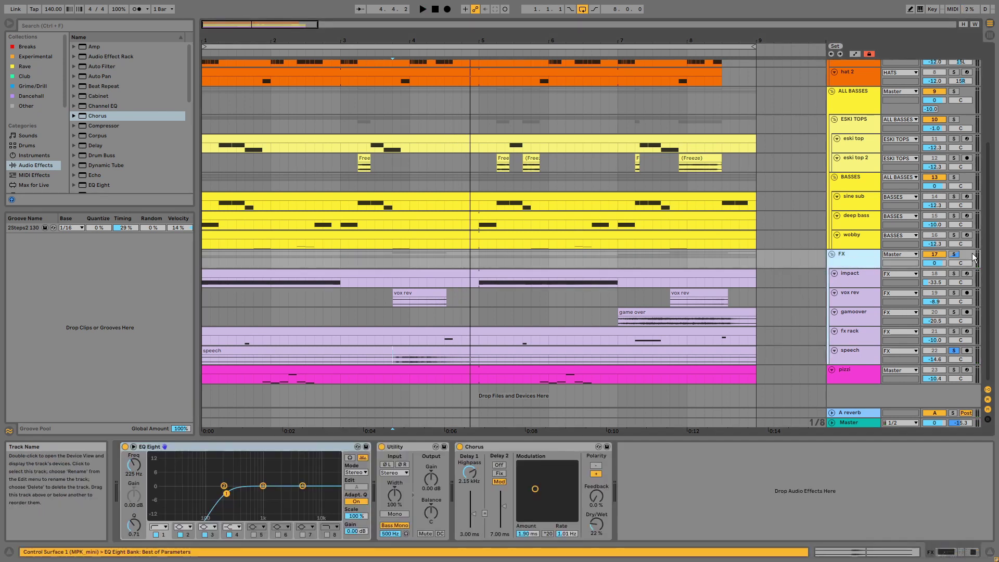
{"action": "left_click", "coordinate": [267, 454]}
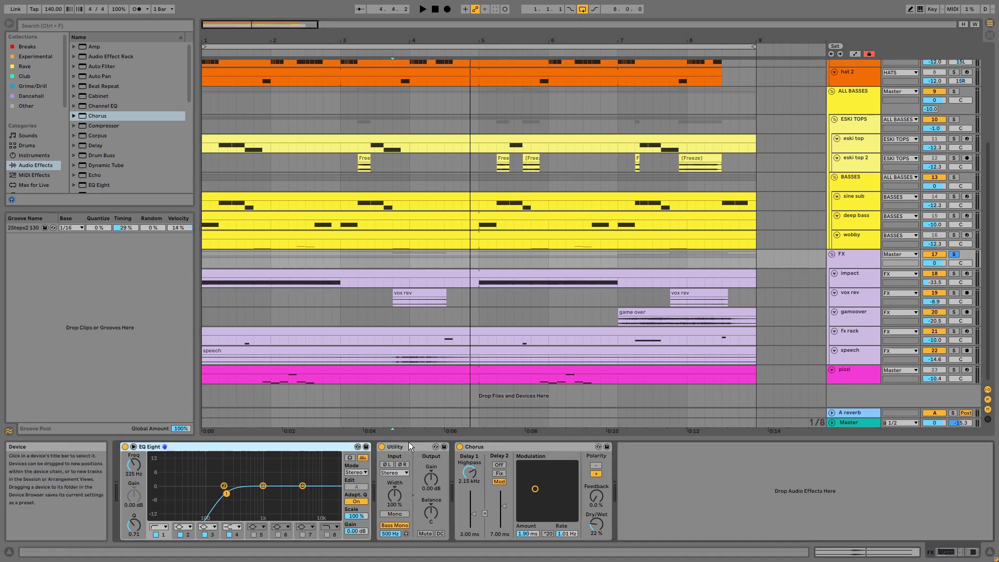
{"action": "left_click", "coordinate": [500, 446]}
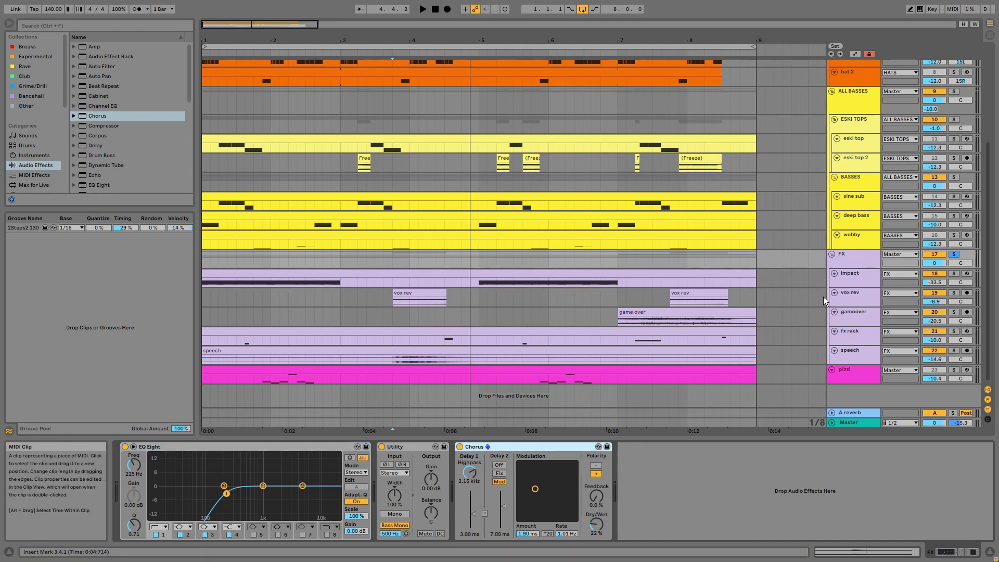
{"action": "left_click", "coordinate": [856, 259]}
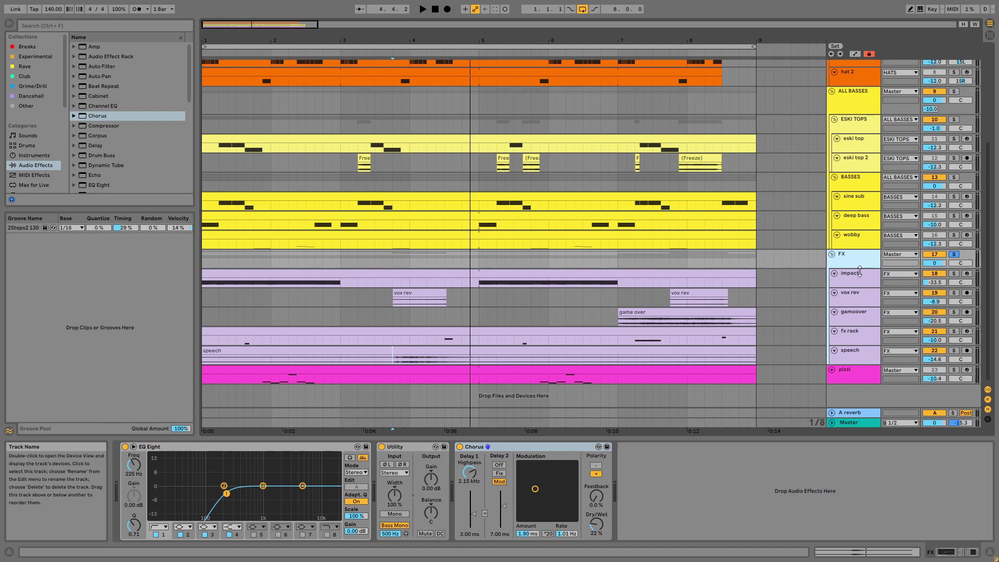
{"action": "left_click_drag", "start_coordinate": [858, 268], "coordinate": [858, 277]}
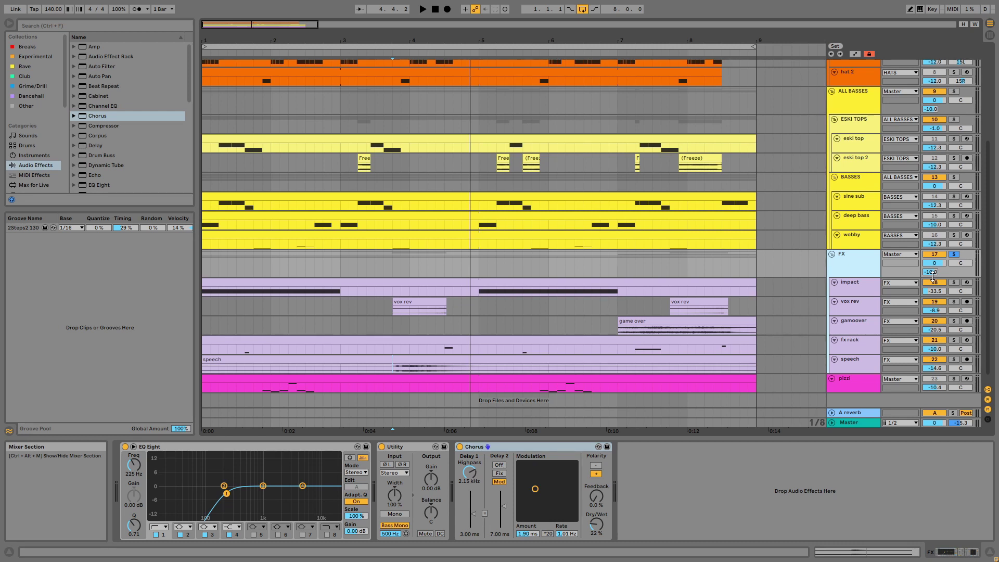
- Take the FX group out of solo and play the whole track from the beginning of the impact clip
{"action": "left_click", "coordinate": [954, 254]}
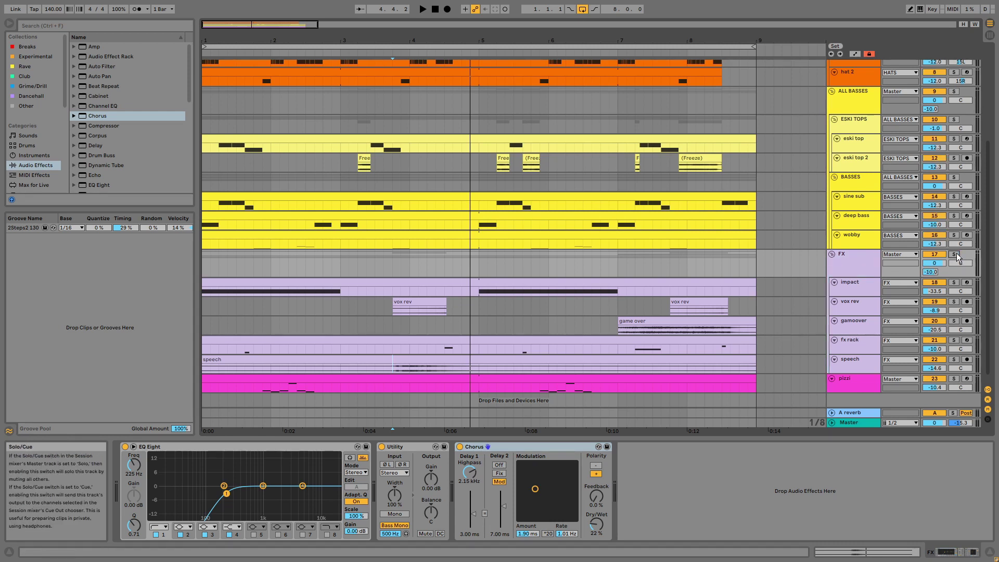
{"action": "key", "text": "space"}
{"action": "left_click", "coordinate": [432, 281]}
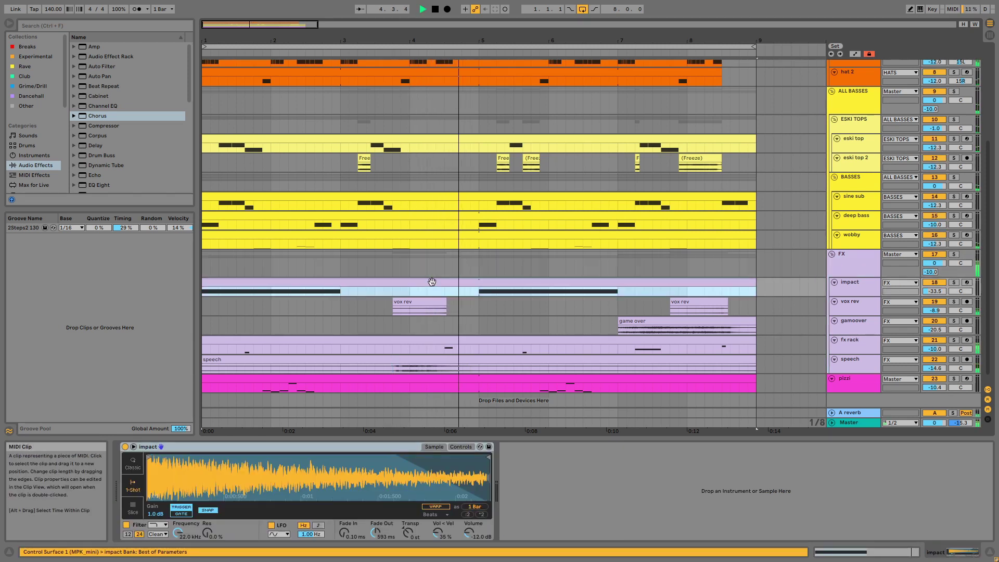
{"action": "key", "text": "space"}
{"action": "key", "text": "space"}
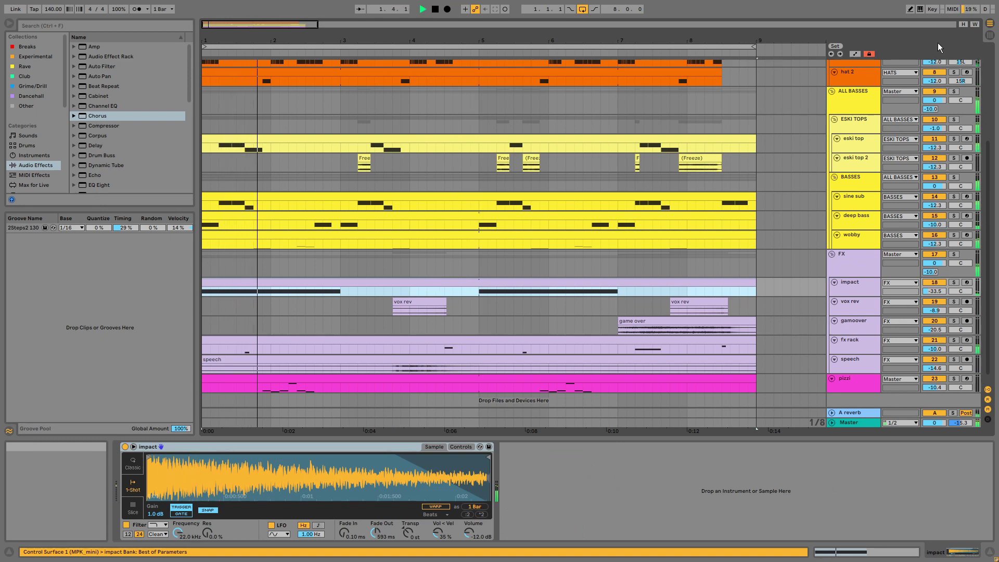
- Optimize the arrangement height, and mute and unmute the FX group during playback to compare the track without it
{"action": "left_click", "coordinate": [963, 22]}
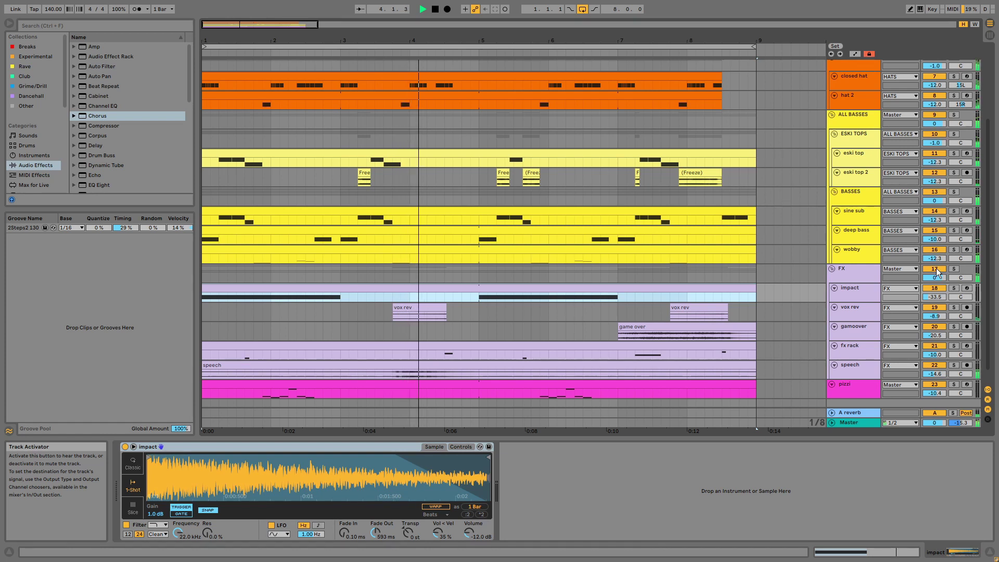
{"action": "left_click", "coordinate": [935, 268]}
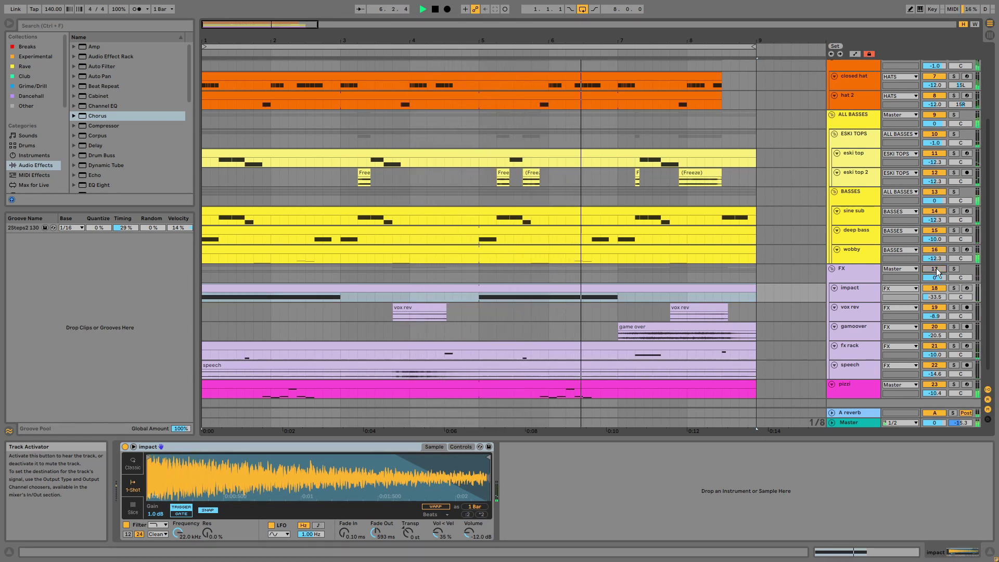
{"action": "left_click", "coordinate": [935, 269]}
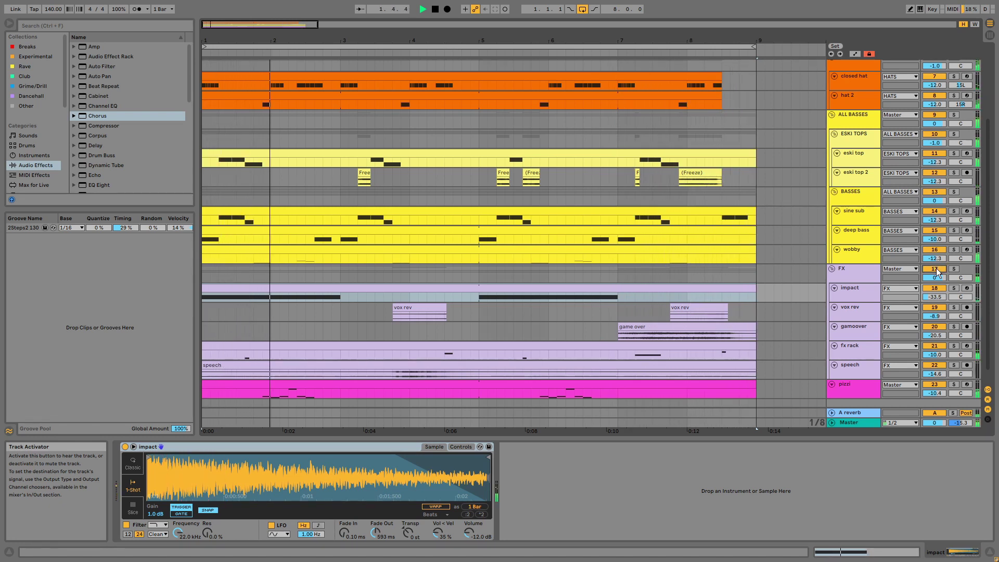
{"action": "key", "text": "space"}
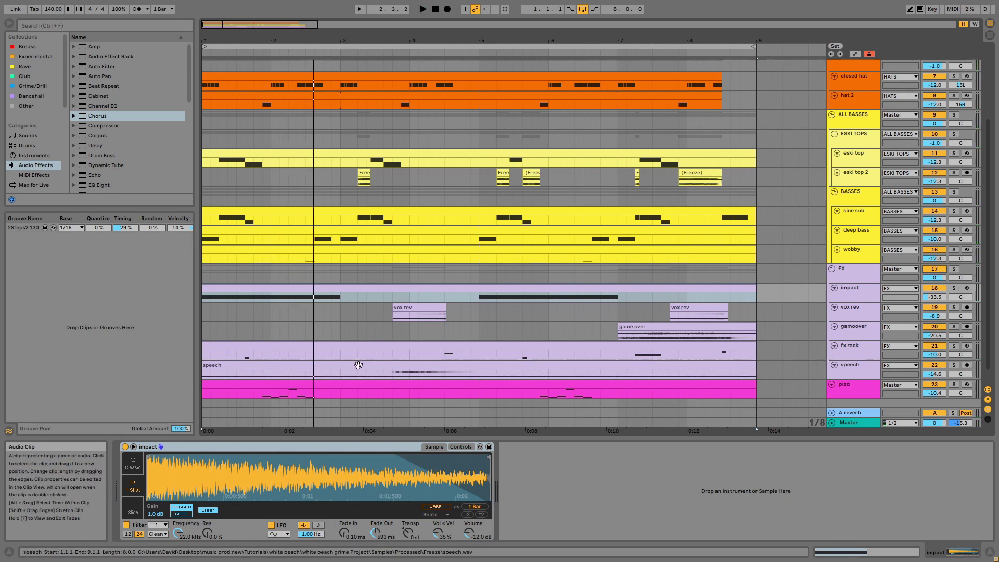
- Show the pizzi track's device chain and inspect the 09 Staccato instrument in its Kontakt 5 window before closing it
{"action": "scroll", "coordinate": [358, 365], "scroll_direction": "down", "scroll_amount": 1}
{"action": "left_click", "coordinate": [860, 384]}
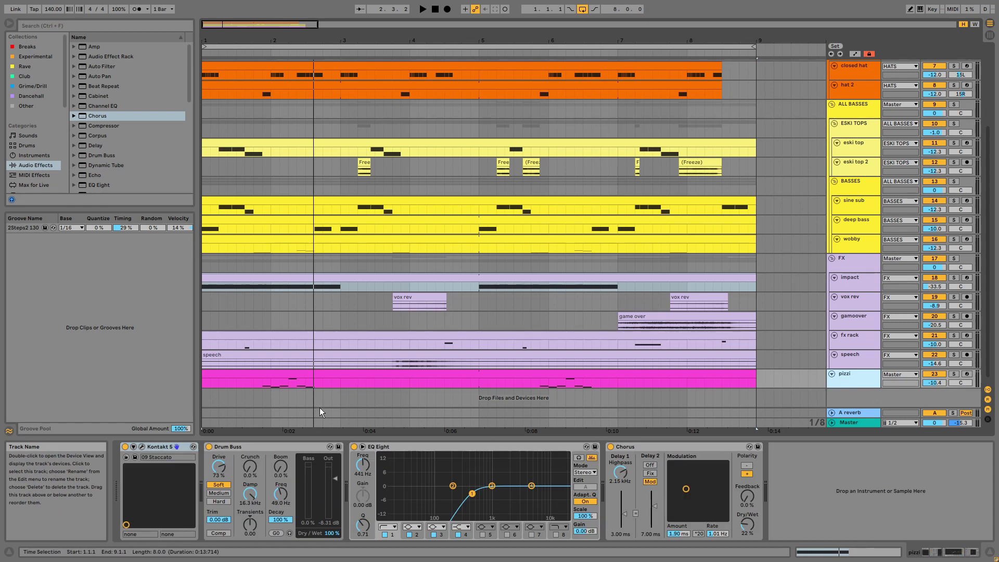
{"action": "left_click", "coordinate": [142, 447]}
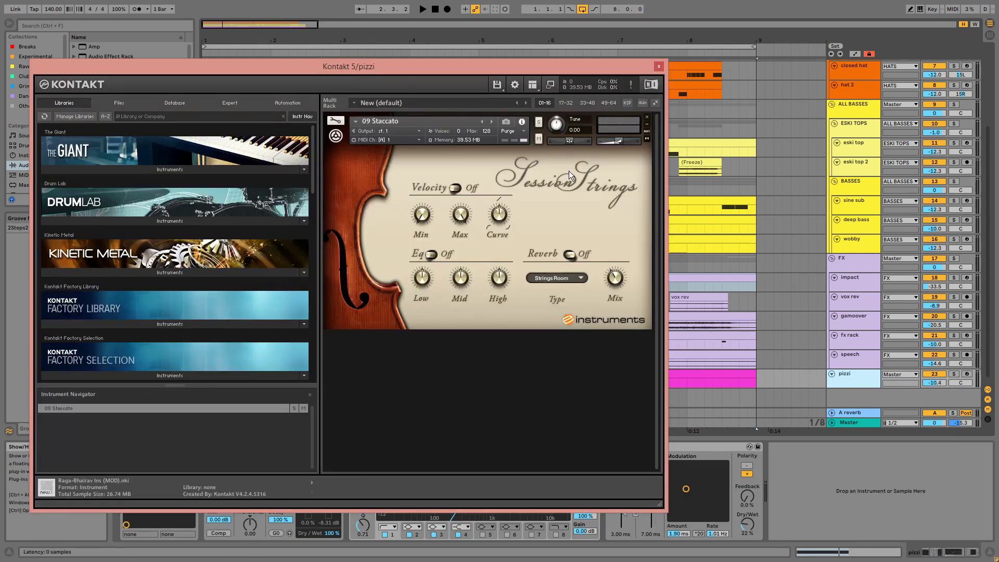
{"action": "left_click", "coordinate": [658, 66]}
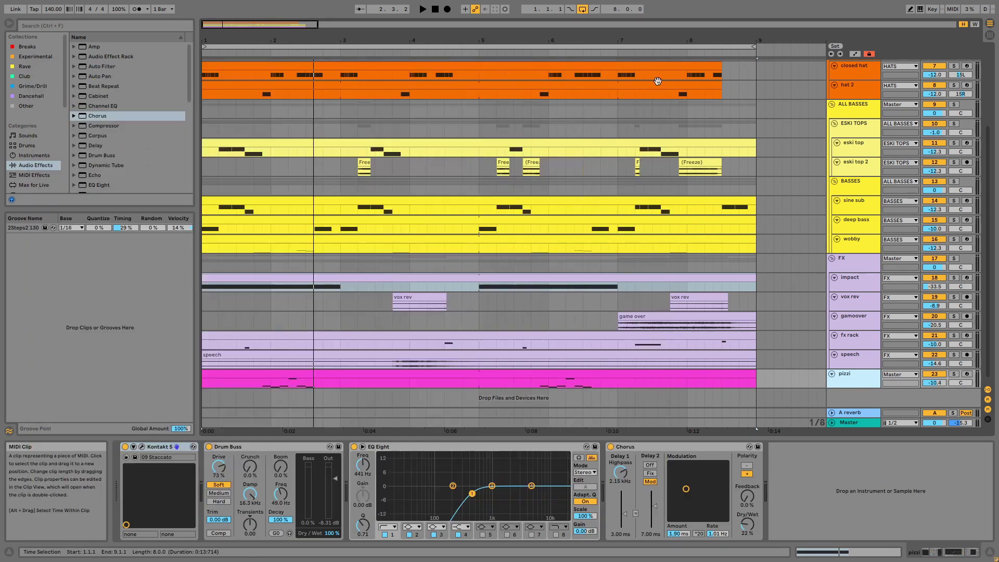
- Open the pizzi MIDI clip to show its F#4, F4 and C#5 notes, and play the track from 2.3.1
{"action": "left_click", "coordinate": [482, 372]}
{"action": "double_click", "coordinate": [482, 372]}
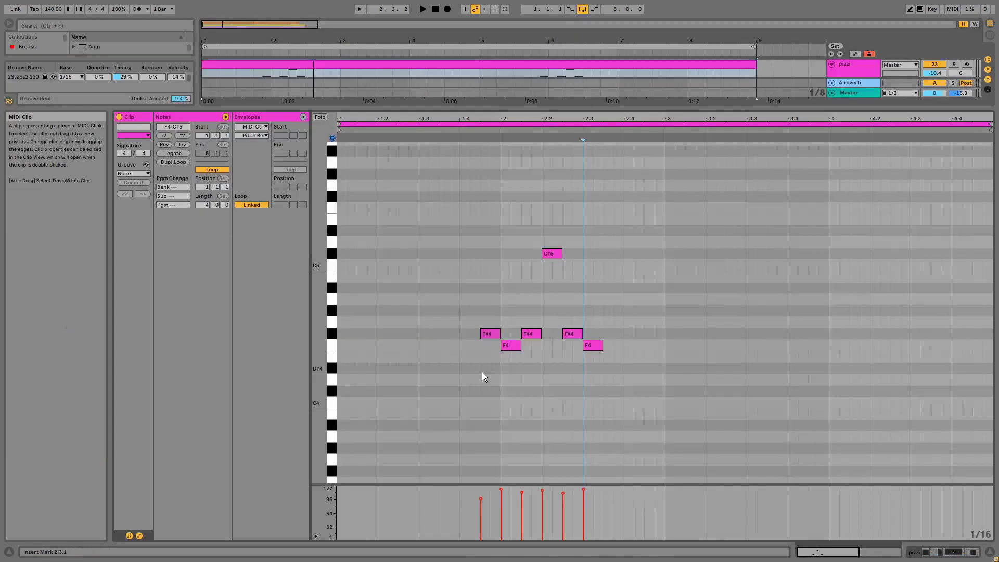
{"action": "key", "text": "space"}
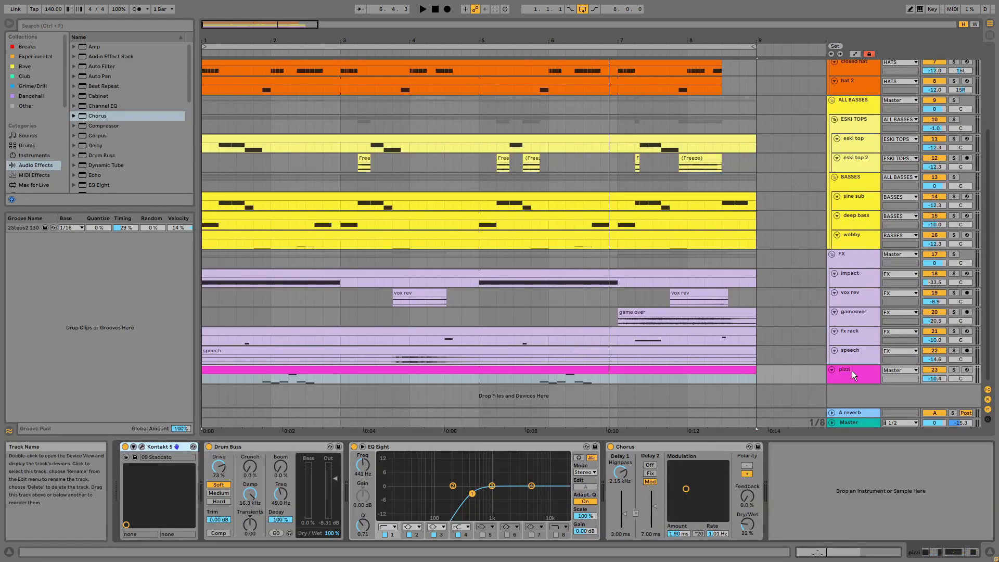
- Point out the pizzi track's Drum Buss and EQ Eight, and enlarge the track to reveal its reverb send
{"action": "left_click", "coordinate": [235, 447]}
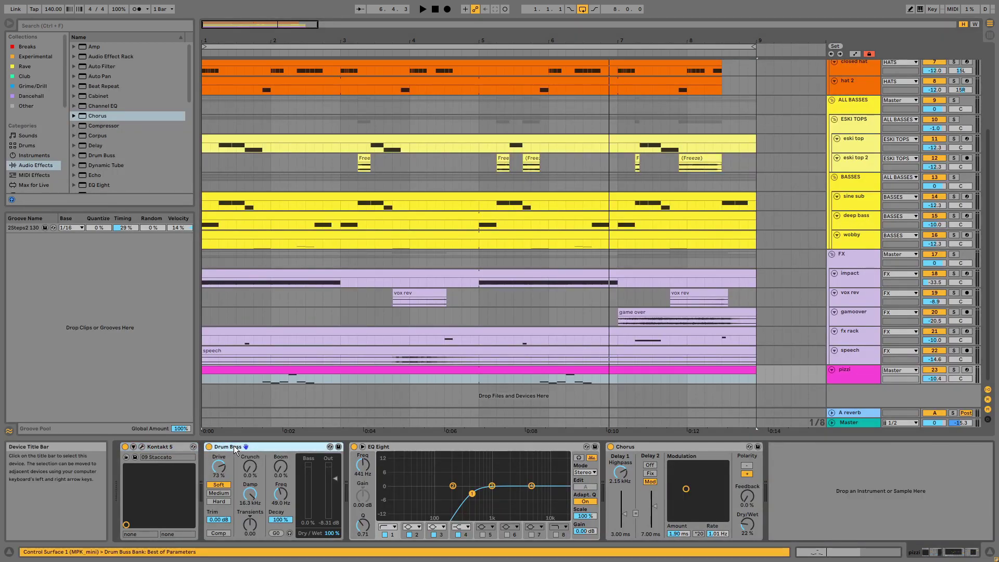
{"action": "left_click", "coordinate": [390, 448]}
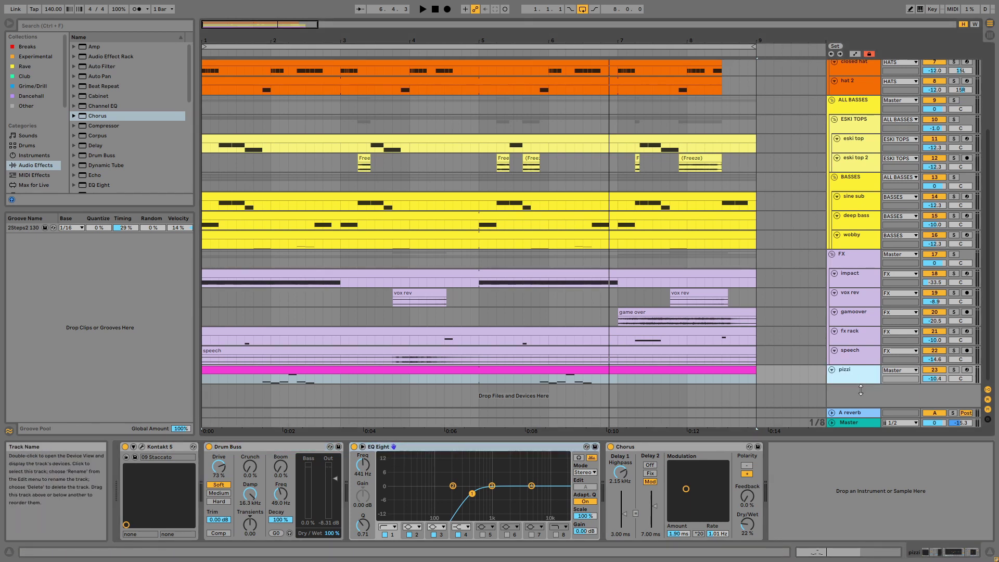
{"action": "left_click_drag", "start_coordinate": [860, 384], "coordinate": [931, 393]}
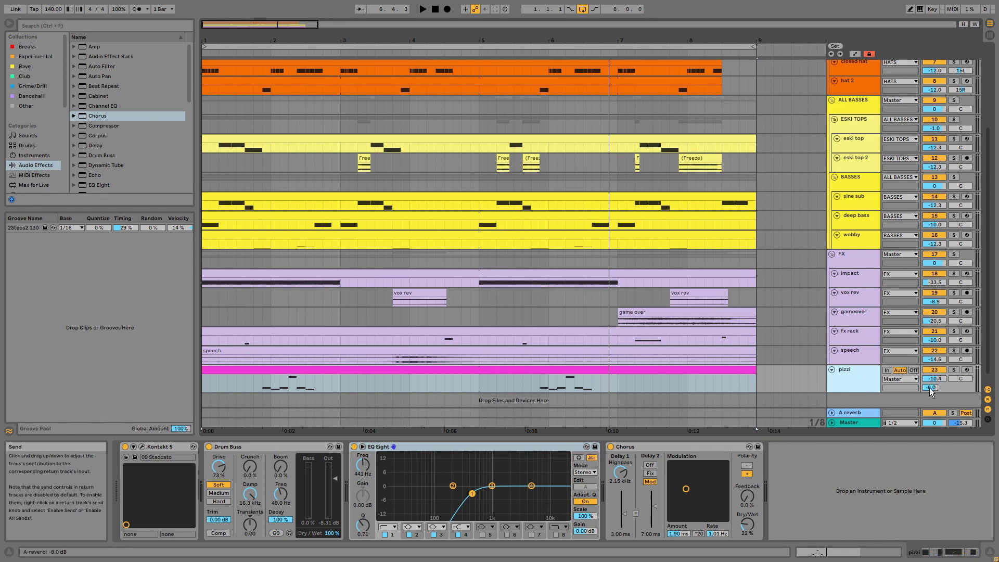